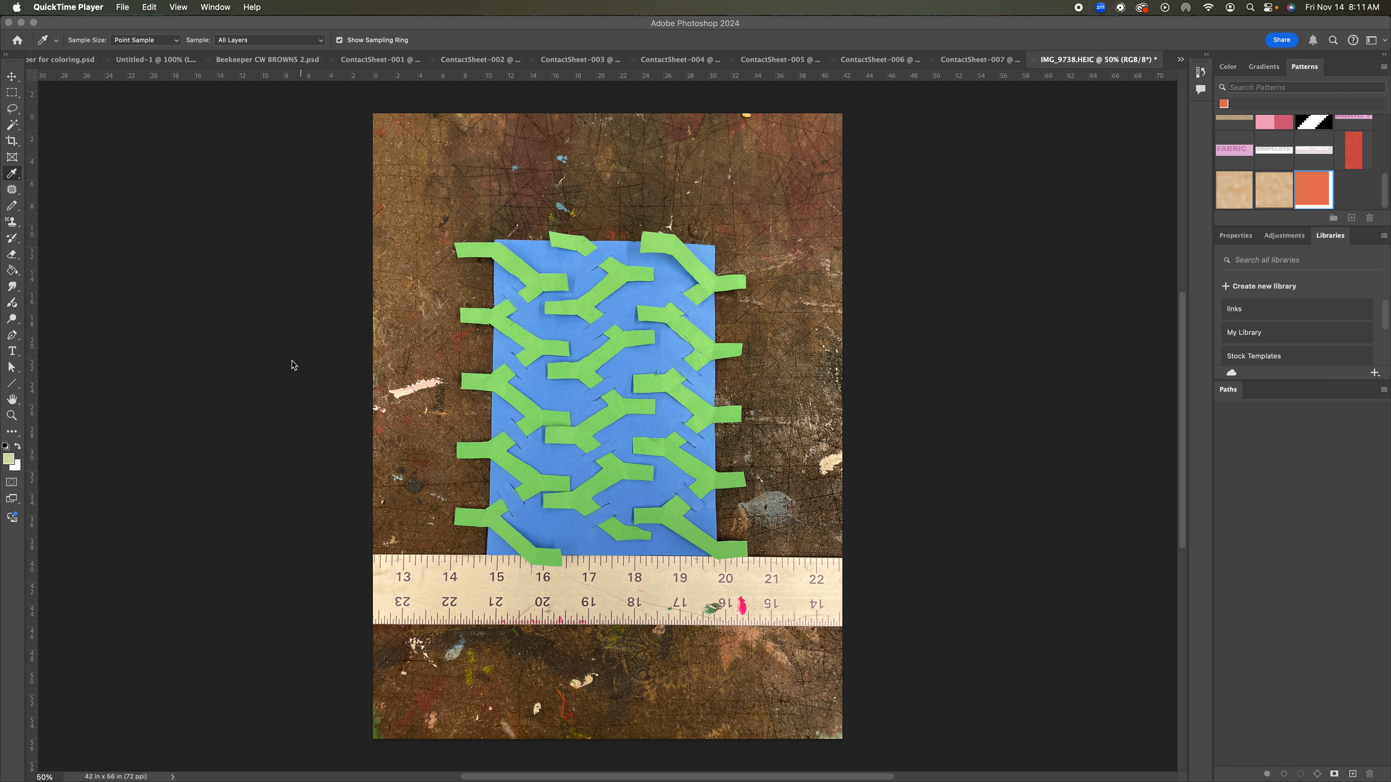
Crop the photo to the cut-paper artwork, keeping the ruler strip from about 15 to 20 inches along its lower edge
left_click(281, 371)
key("m")
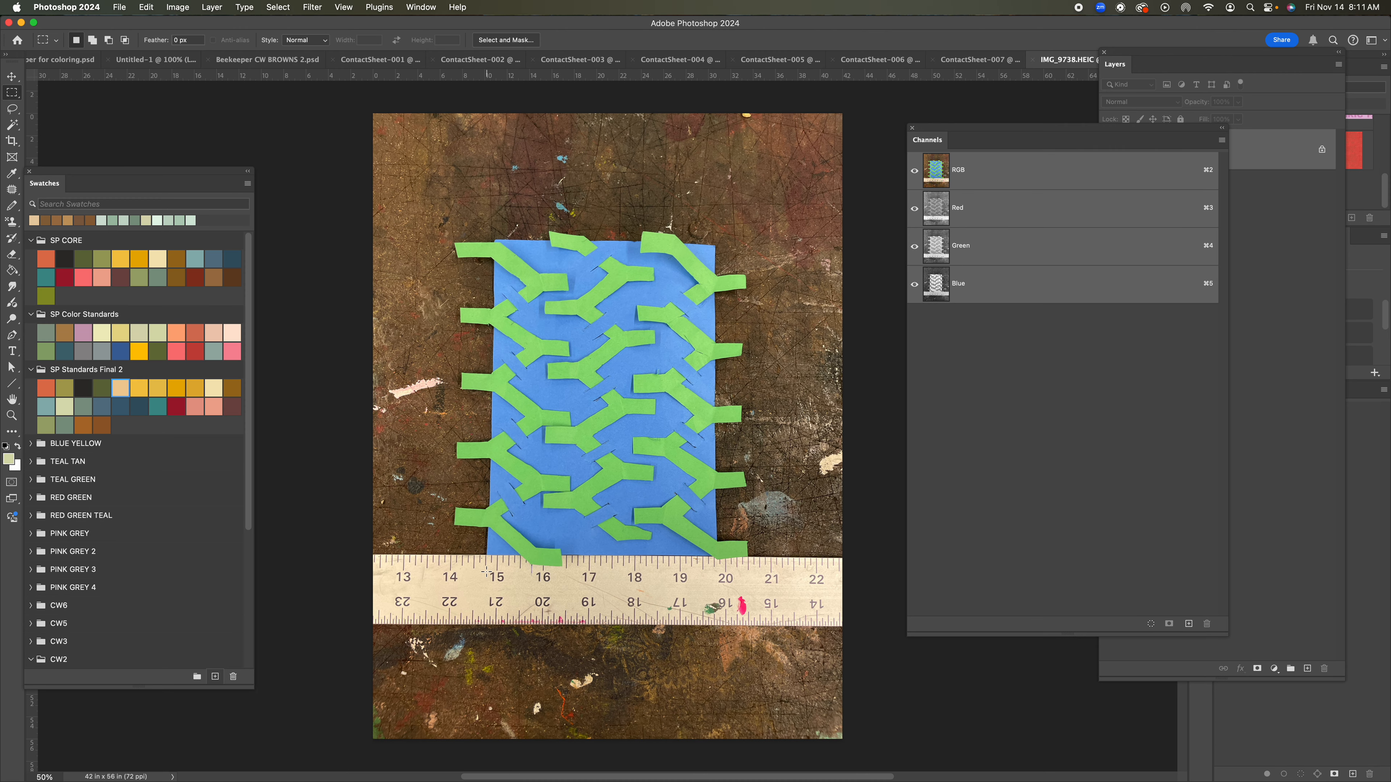
left_click_drag(474, 581, 748, 216)
left_click(177, 7)
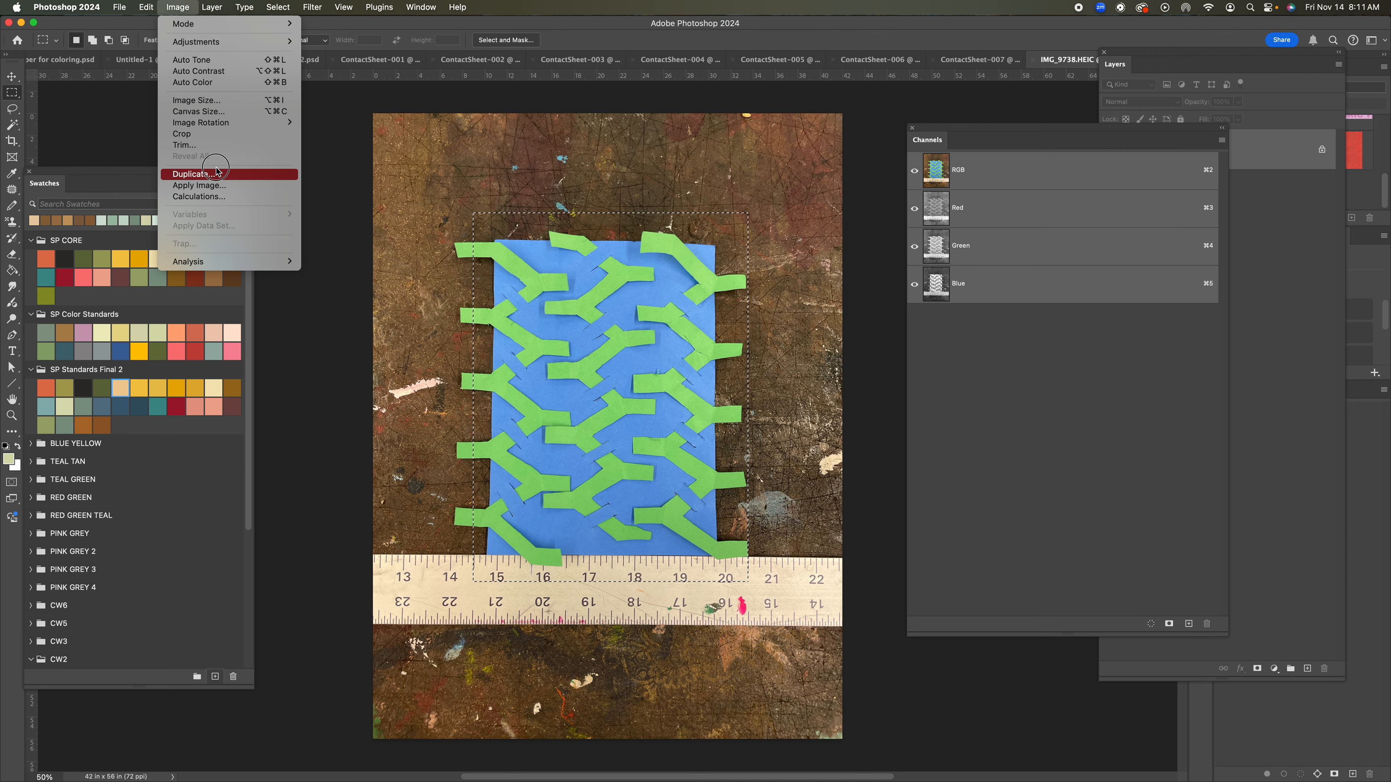
left_click(213, 138)
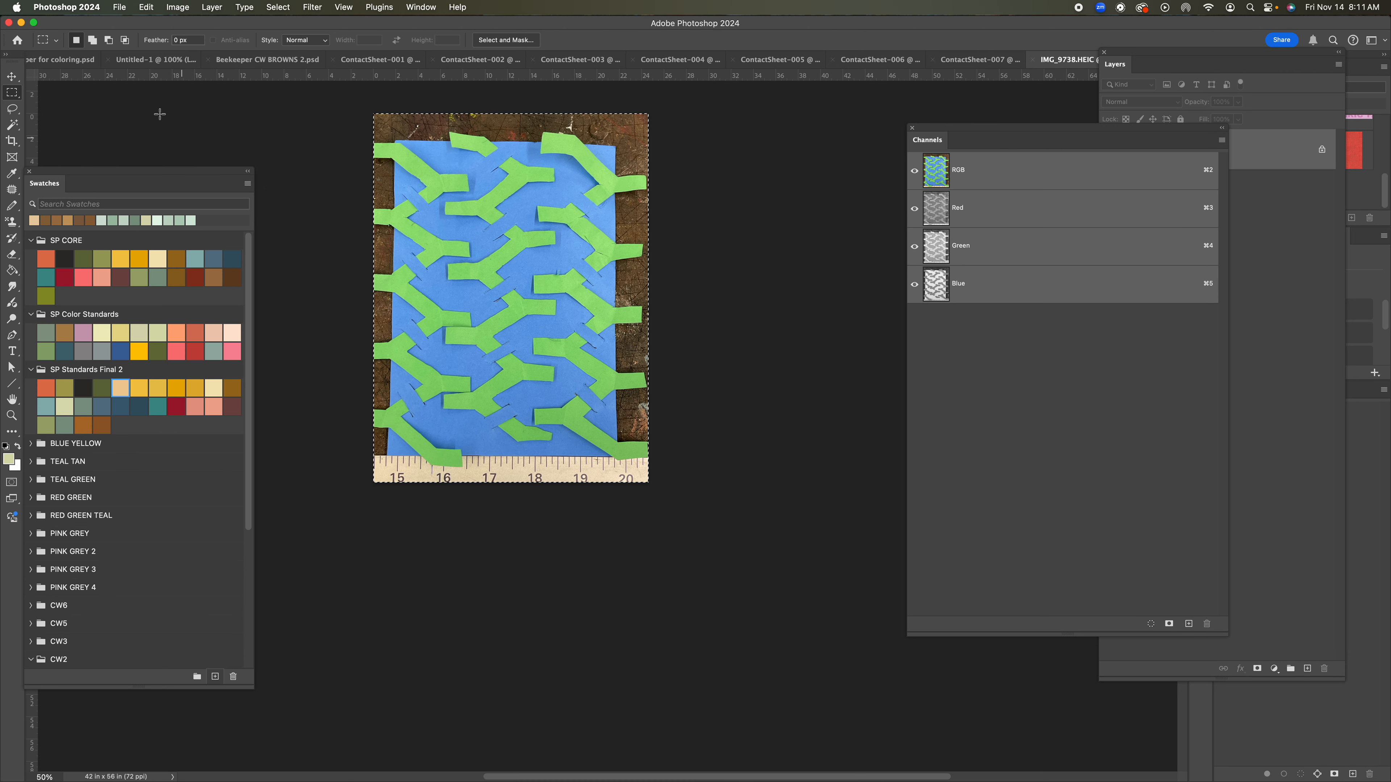
left_click(192, 127)
Resize the cropped image to a width of 6 inches with proportions kept
left_click(129, 5)
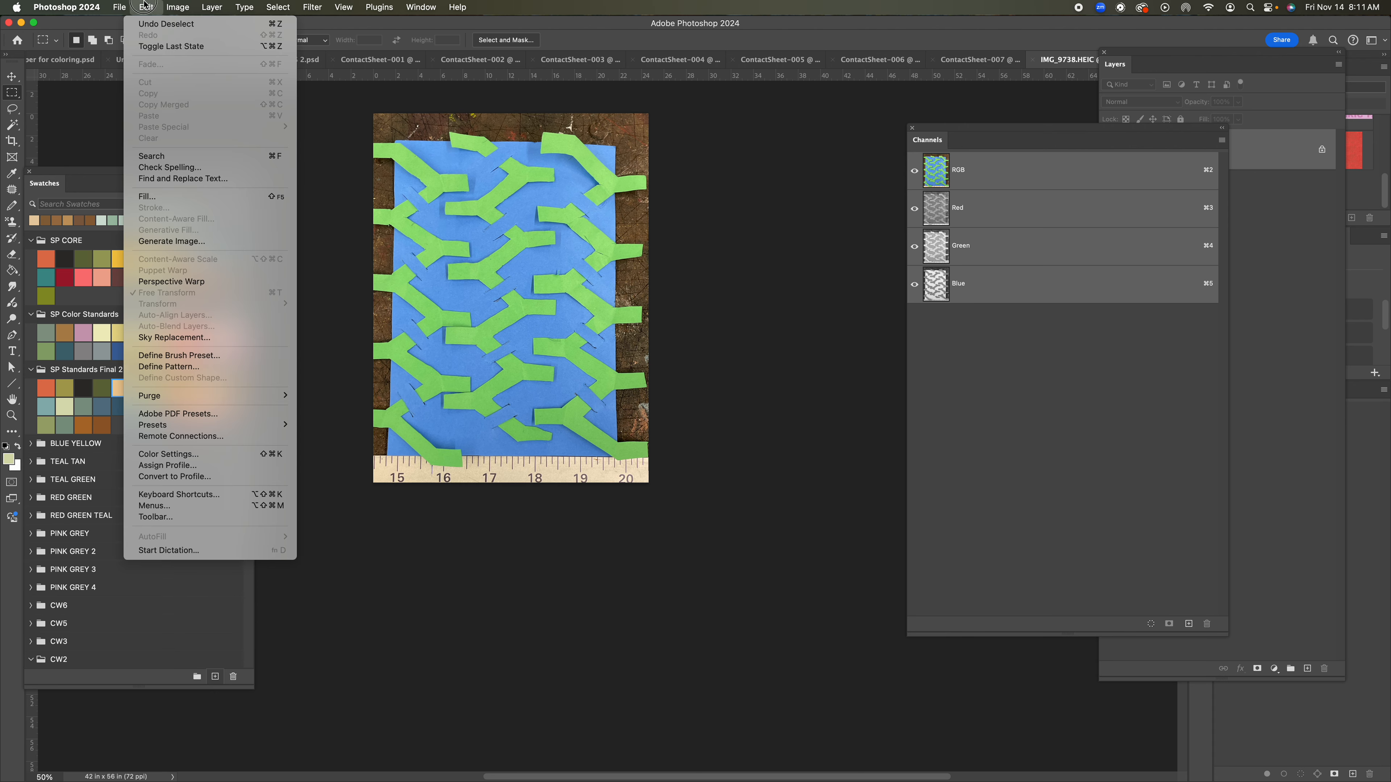
mouse_move(177, 6)
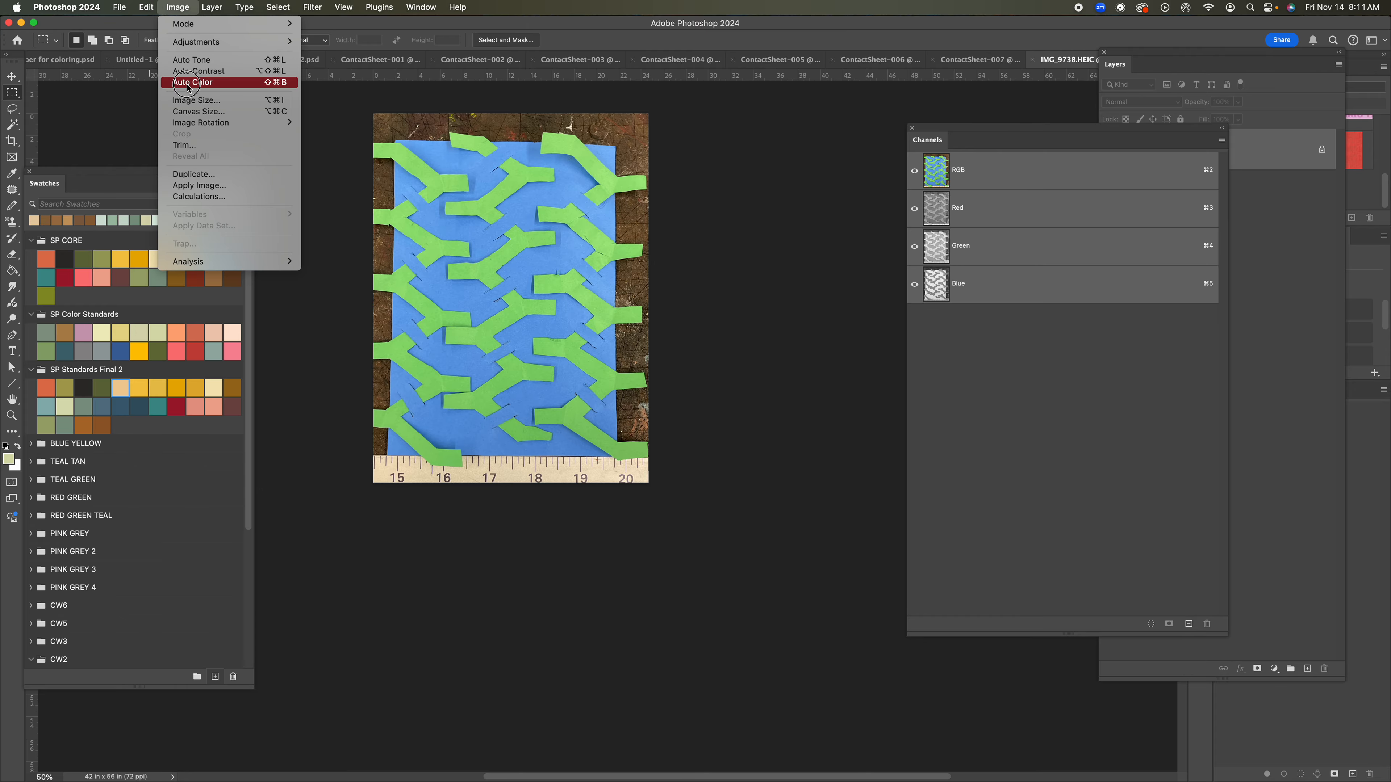
left_click(193, 100)
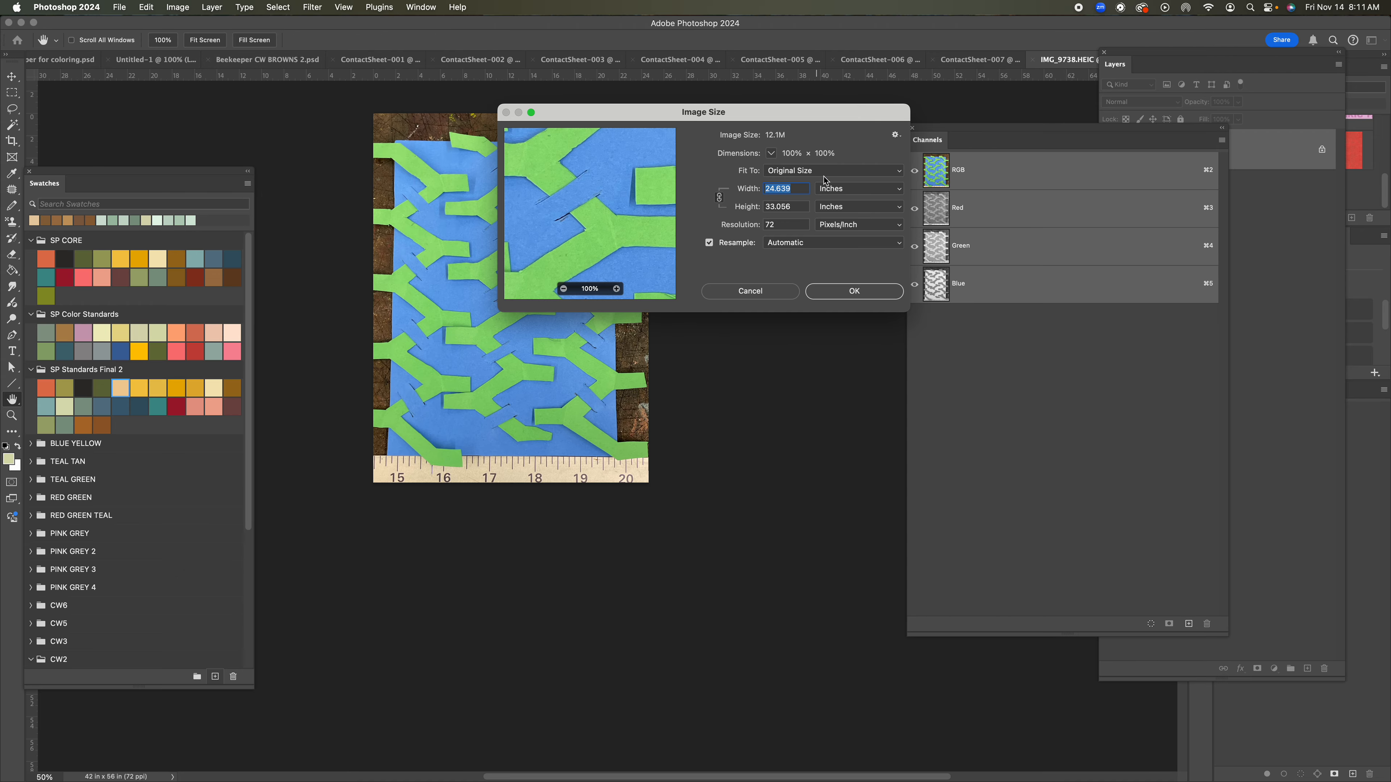
type("6")
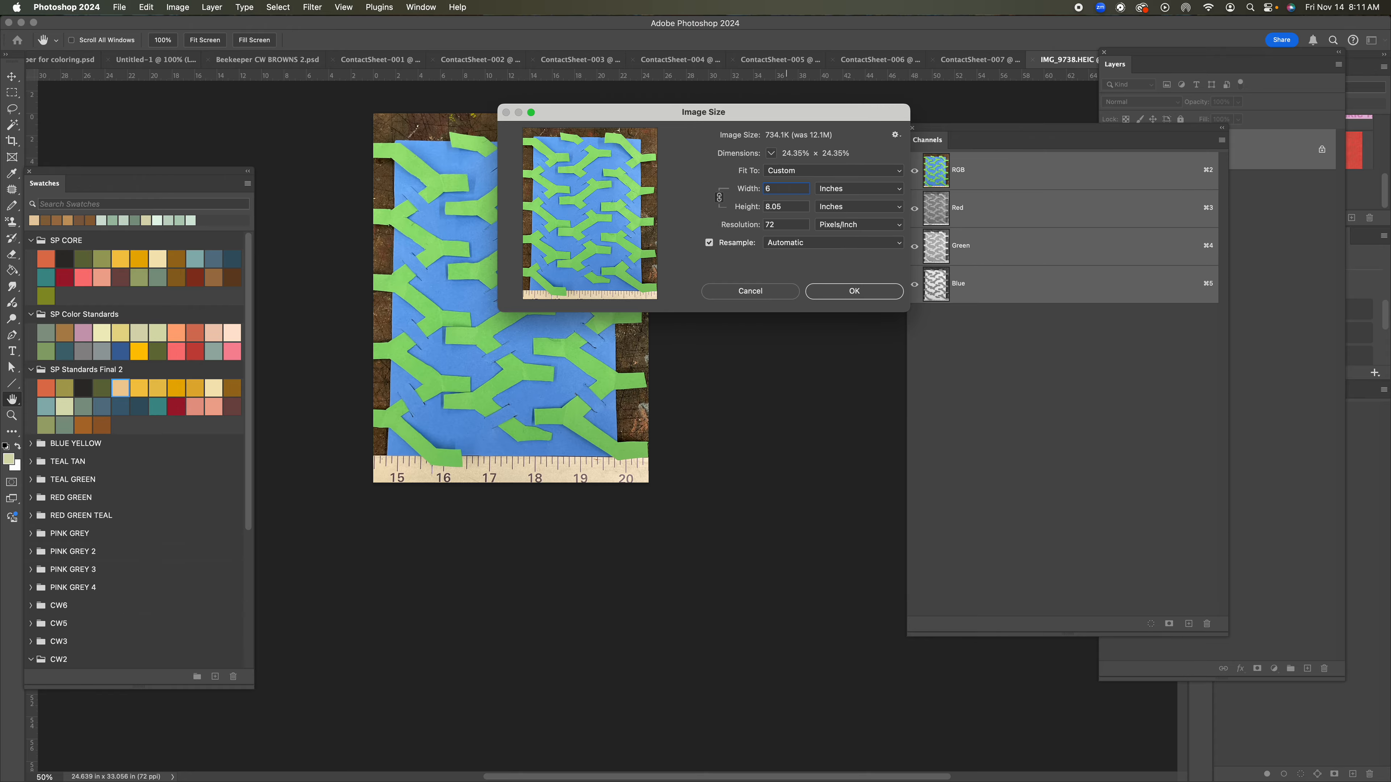
key("Return")
double_click(11, 400)
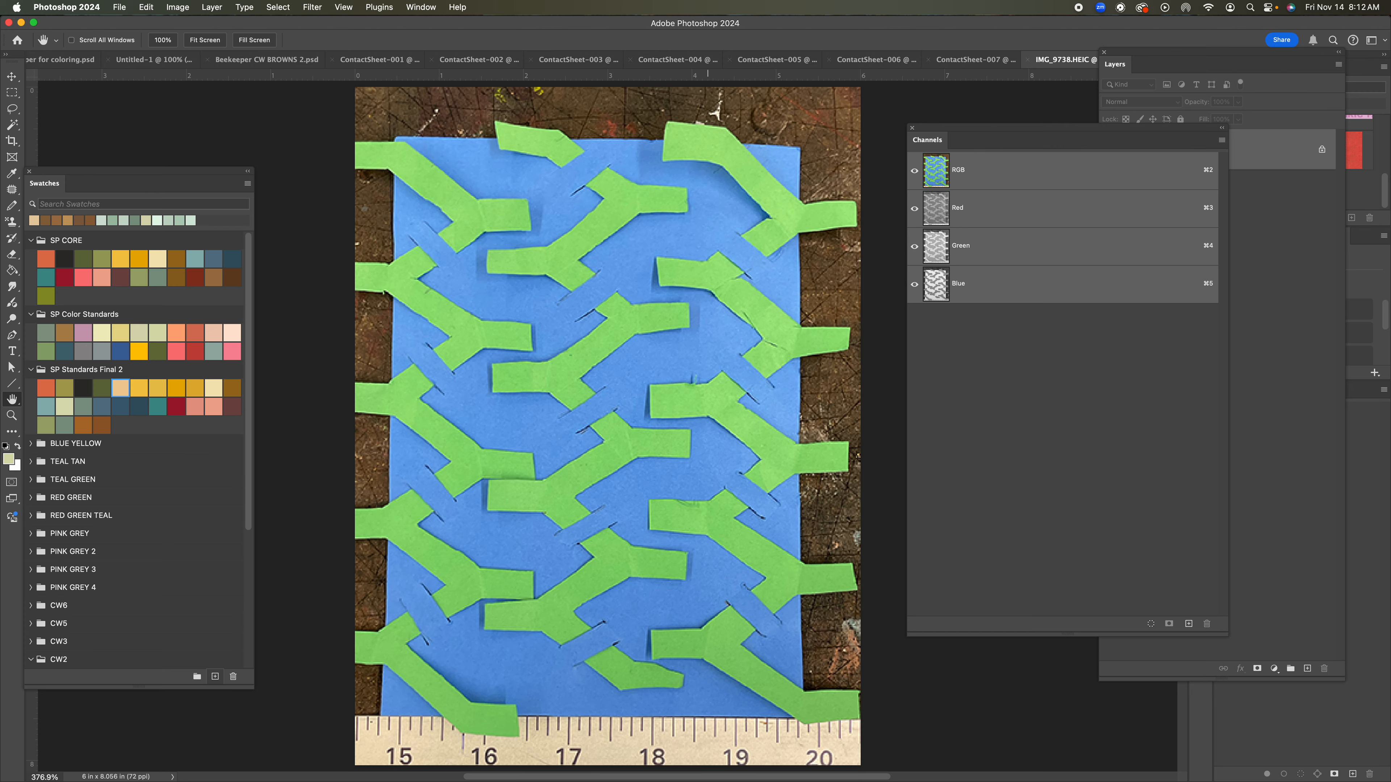
Enlarge the image to 200 percent of its width and height
left_click(178, 6)
left_click(186, 99)
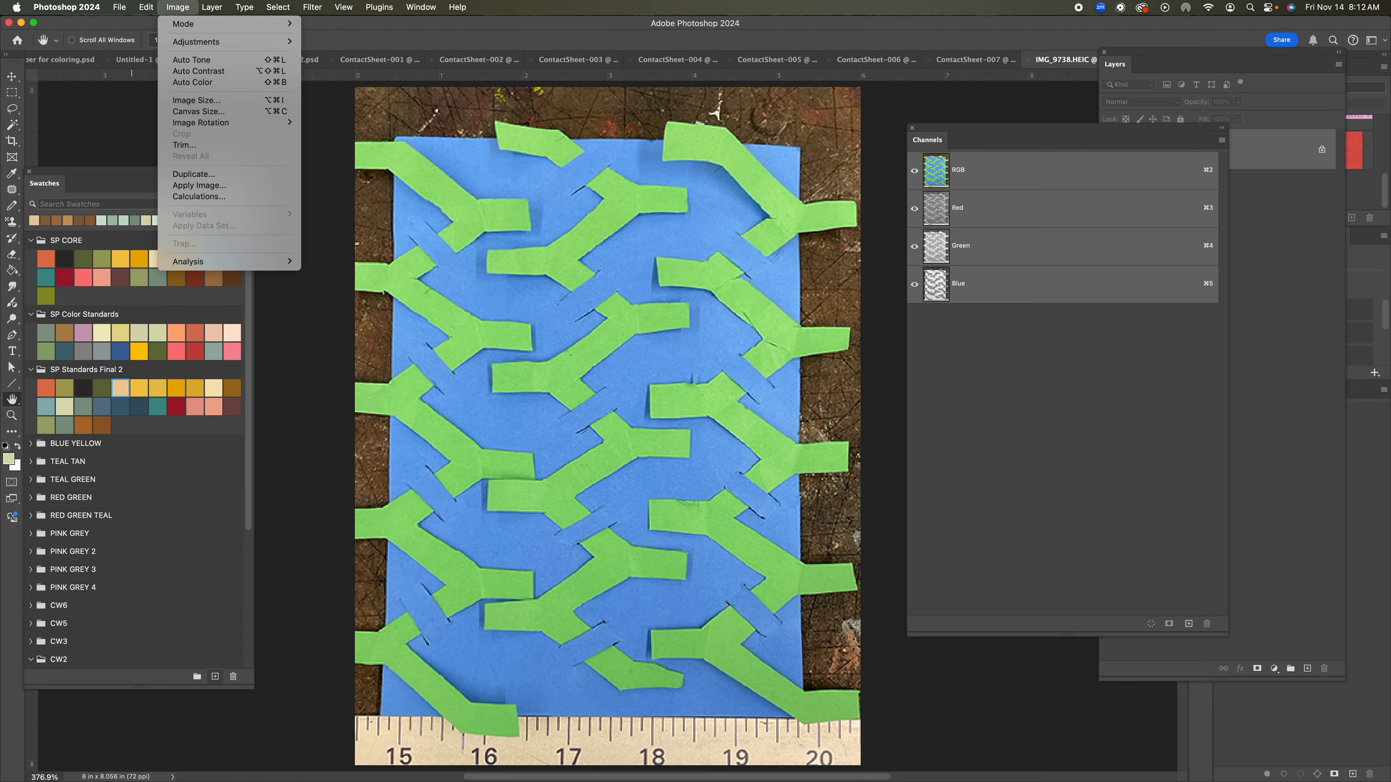
left_click(837, 188)
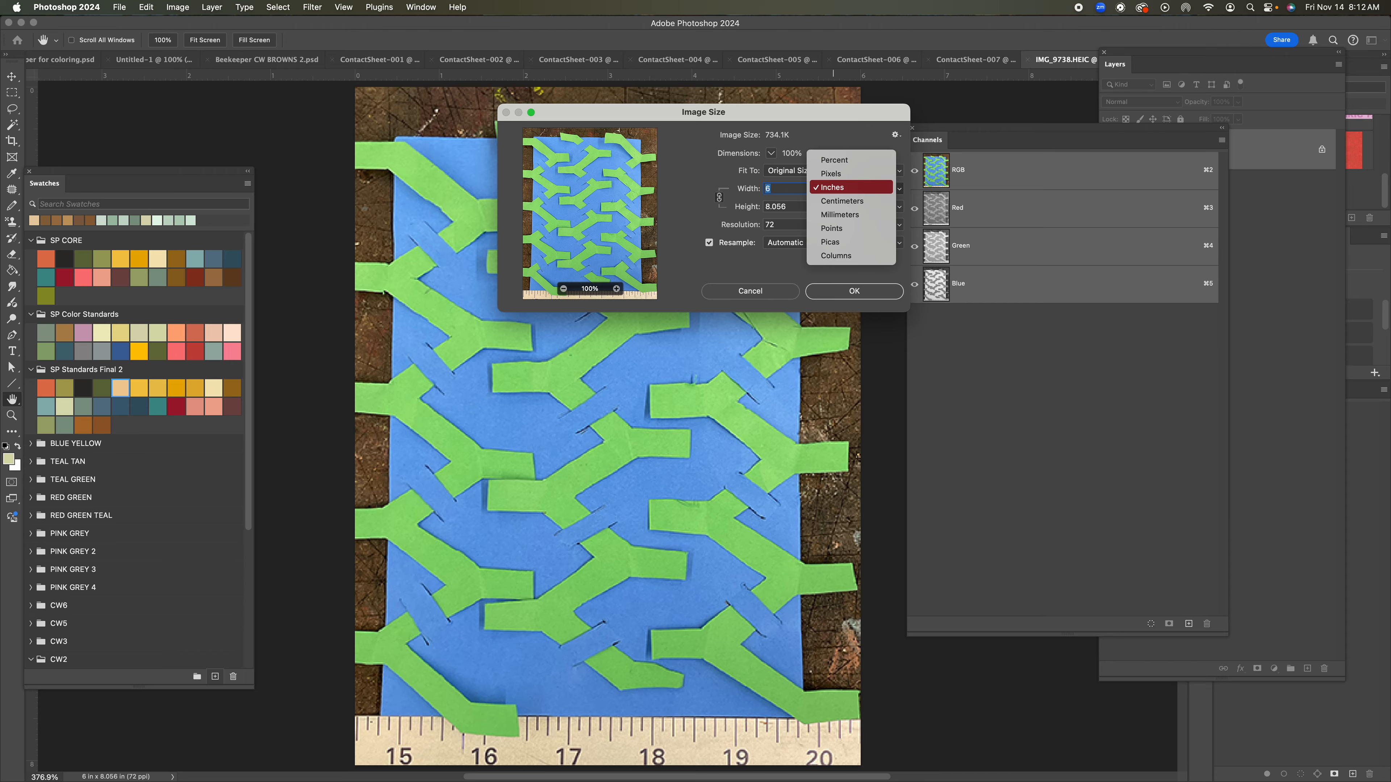
left_click(827, 162)
type("200")
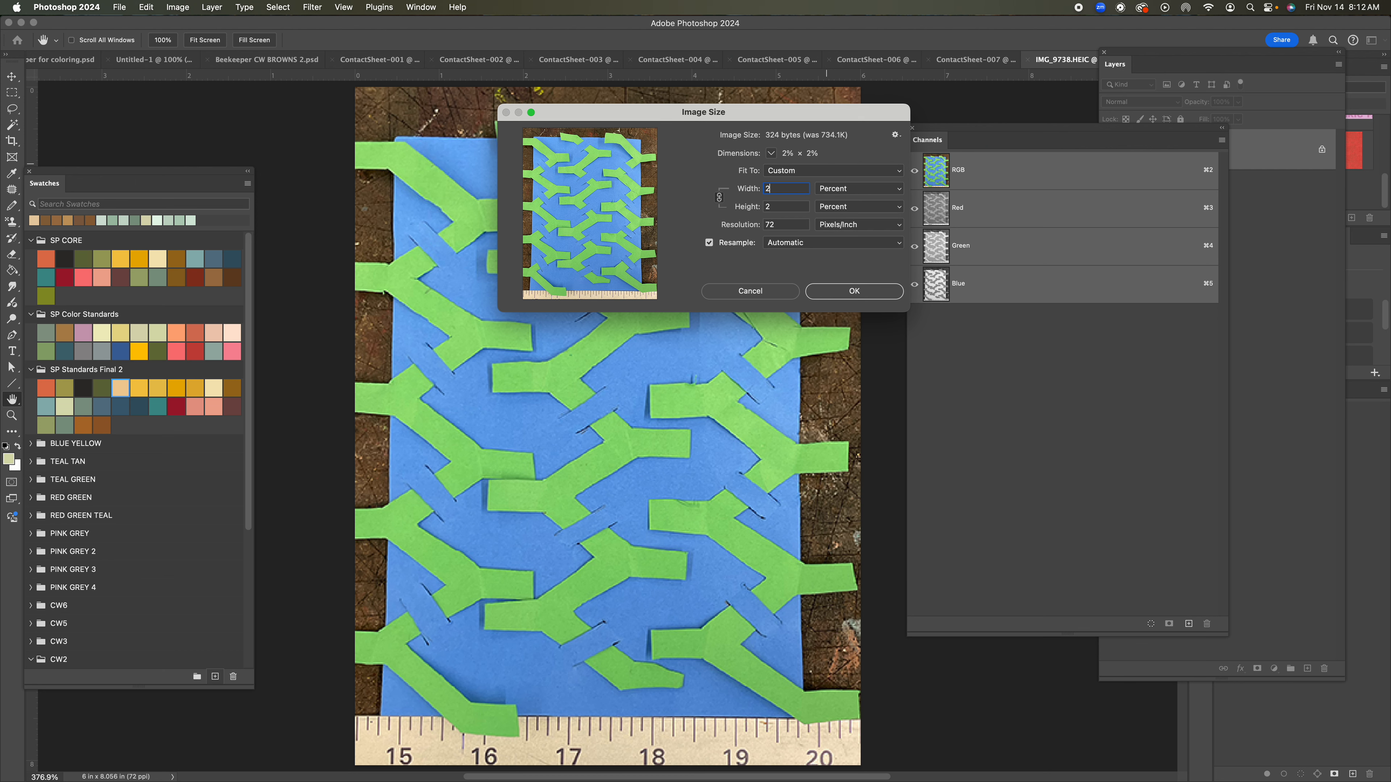
left_click(876, 295)
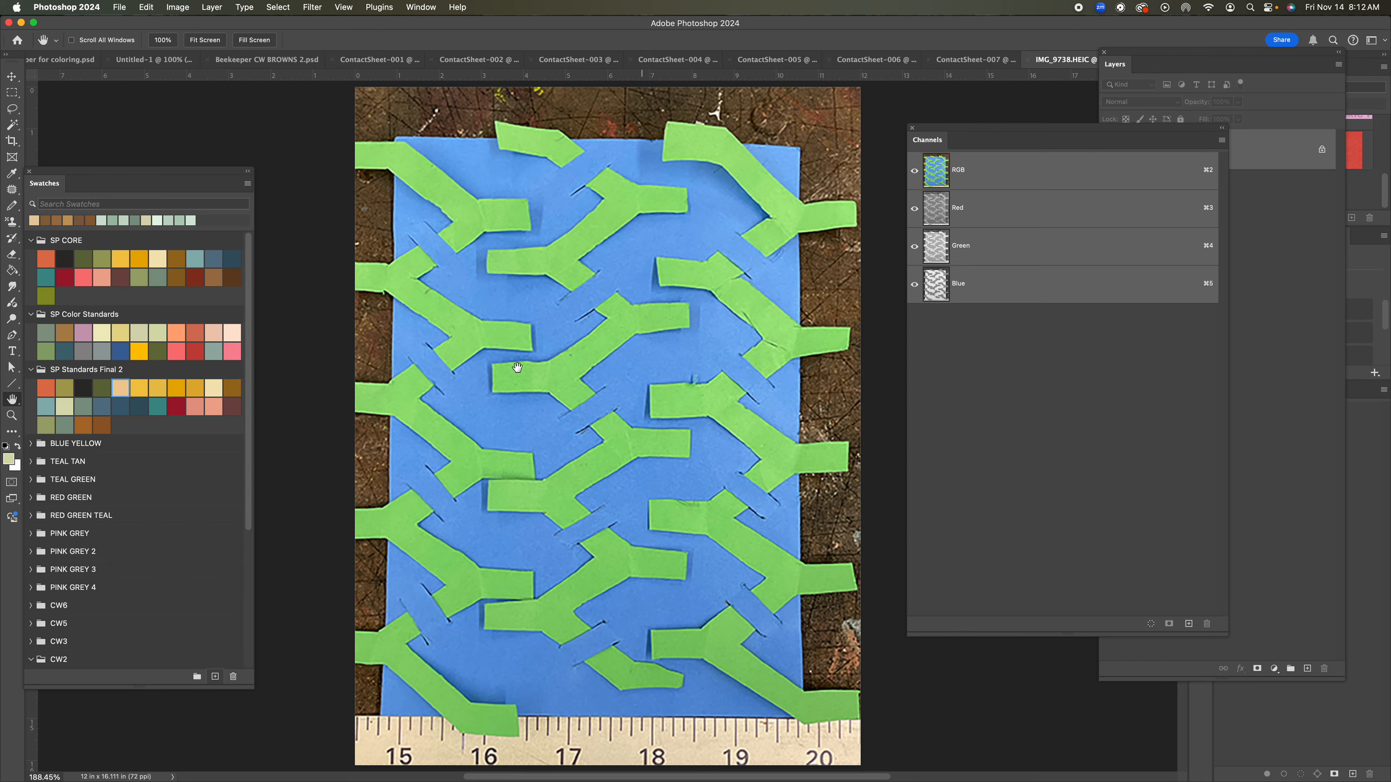
Darken a rectangular area across the middle of the paper artwork by raising the shadow input in Levels
left_click(12, 93)
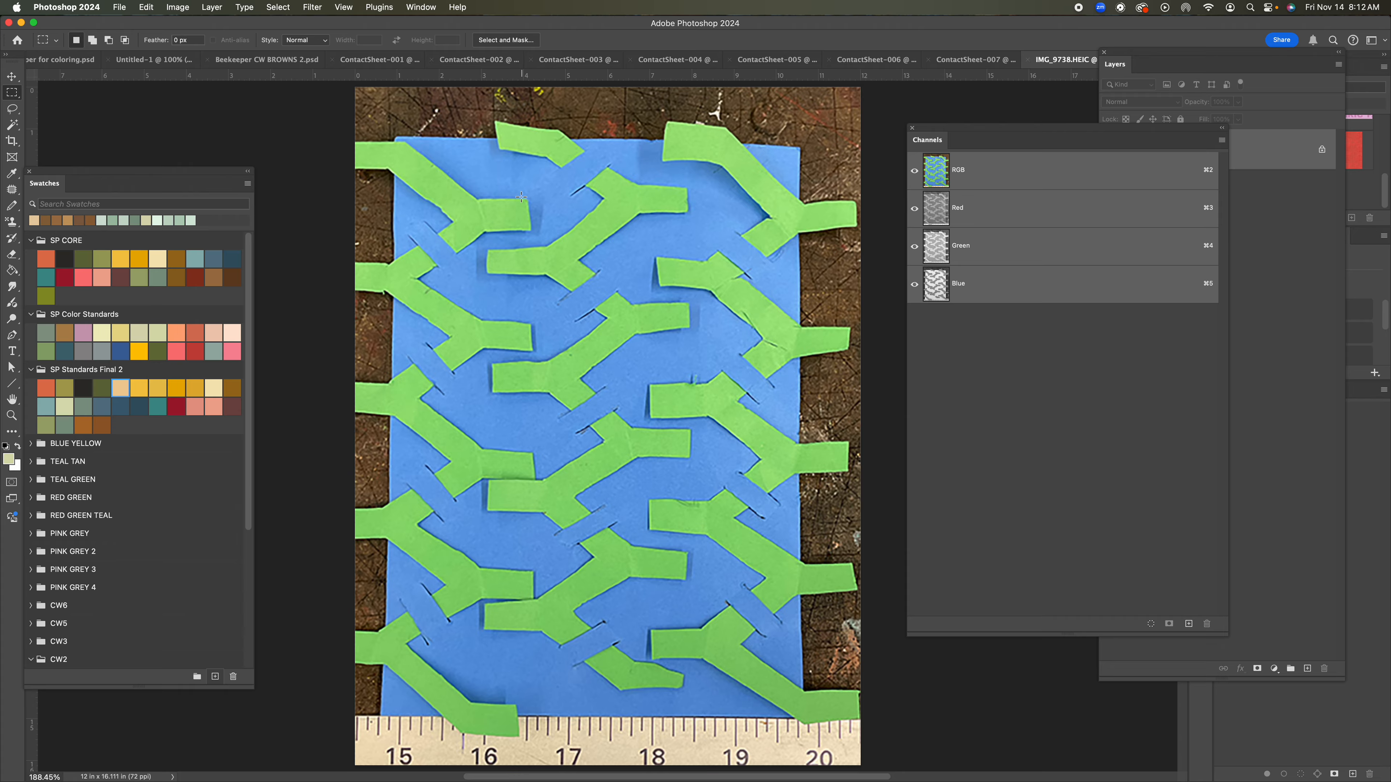
left_click_drag(448, 337, 760, 460)
left_click(178, 7)
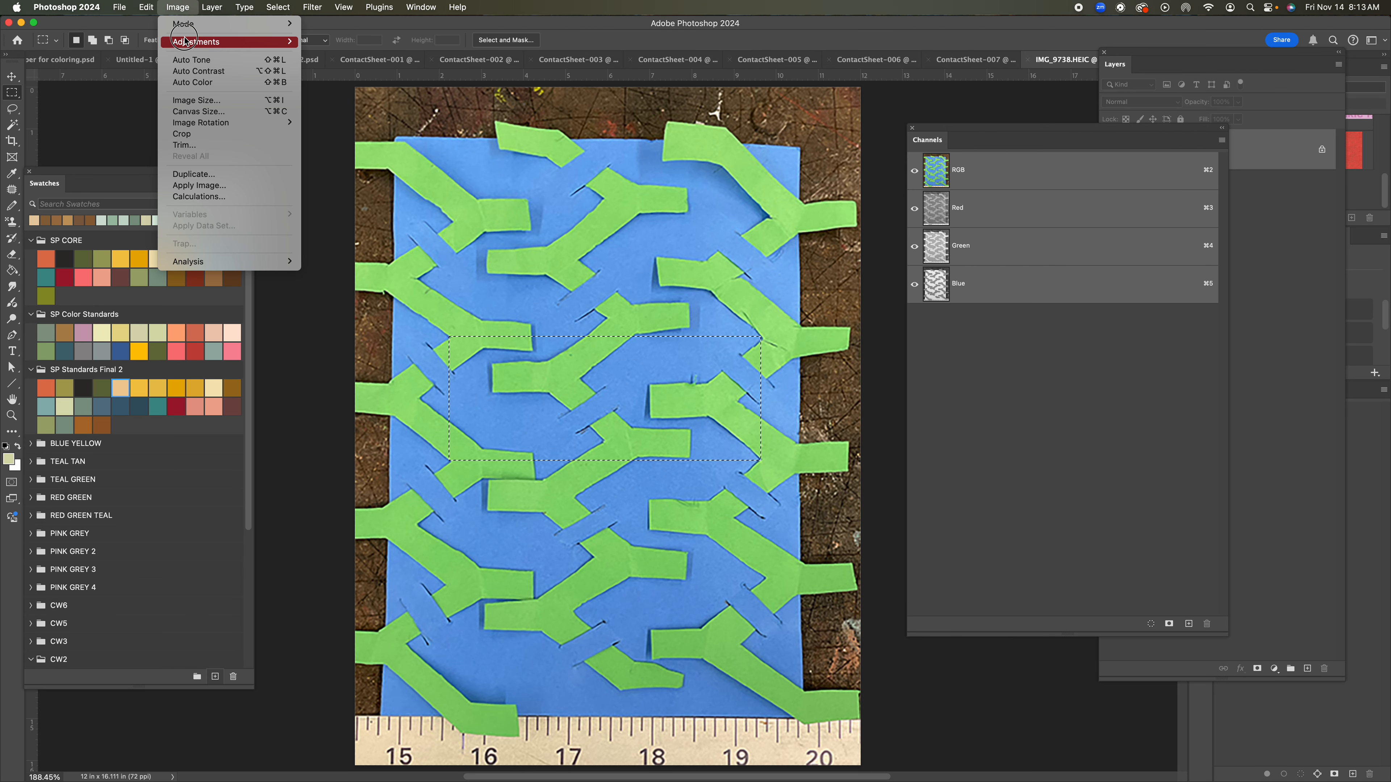
mouse_move(236, 42)
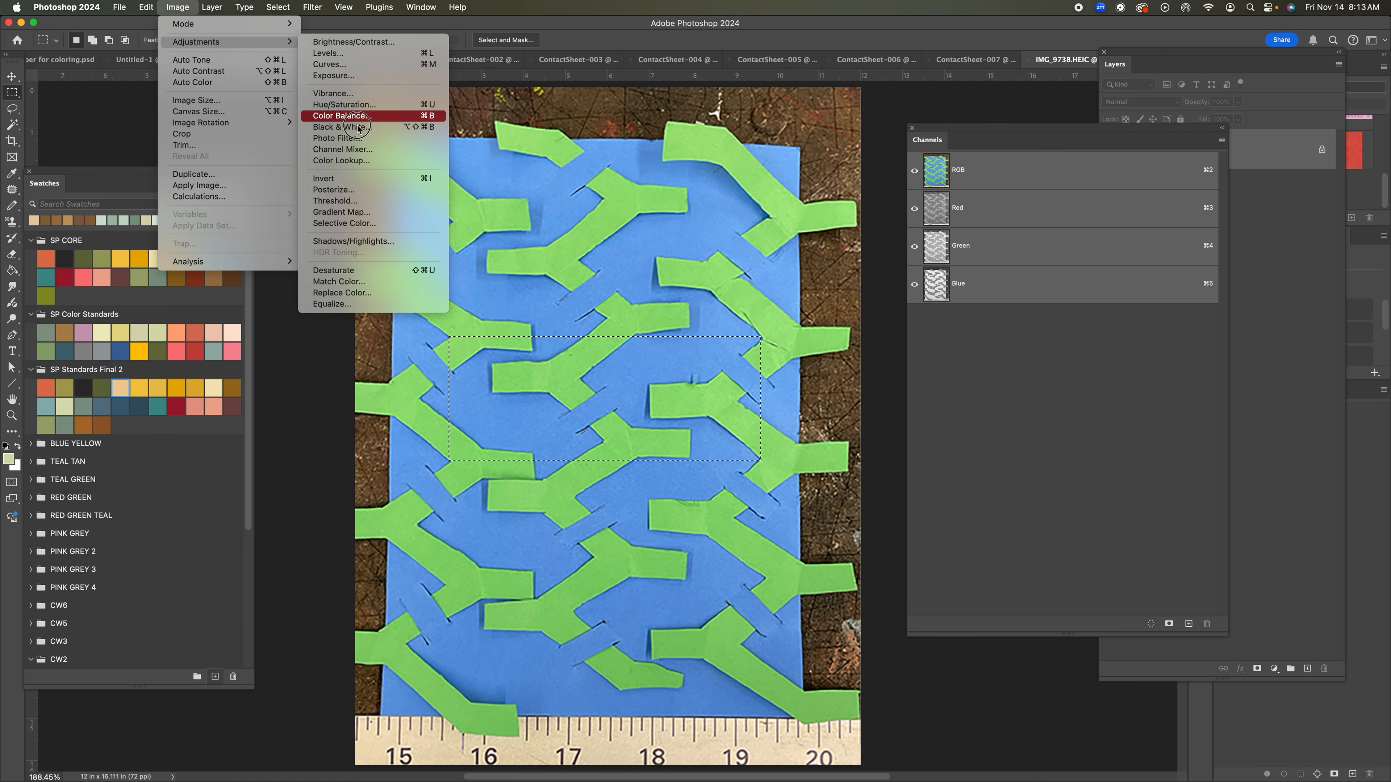
left_click(383, 53)
left_click_drag(938, 370, 997, 373)
left_click(1151, 255)
left_click(645, 310)
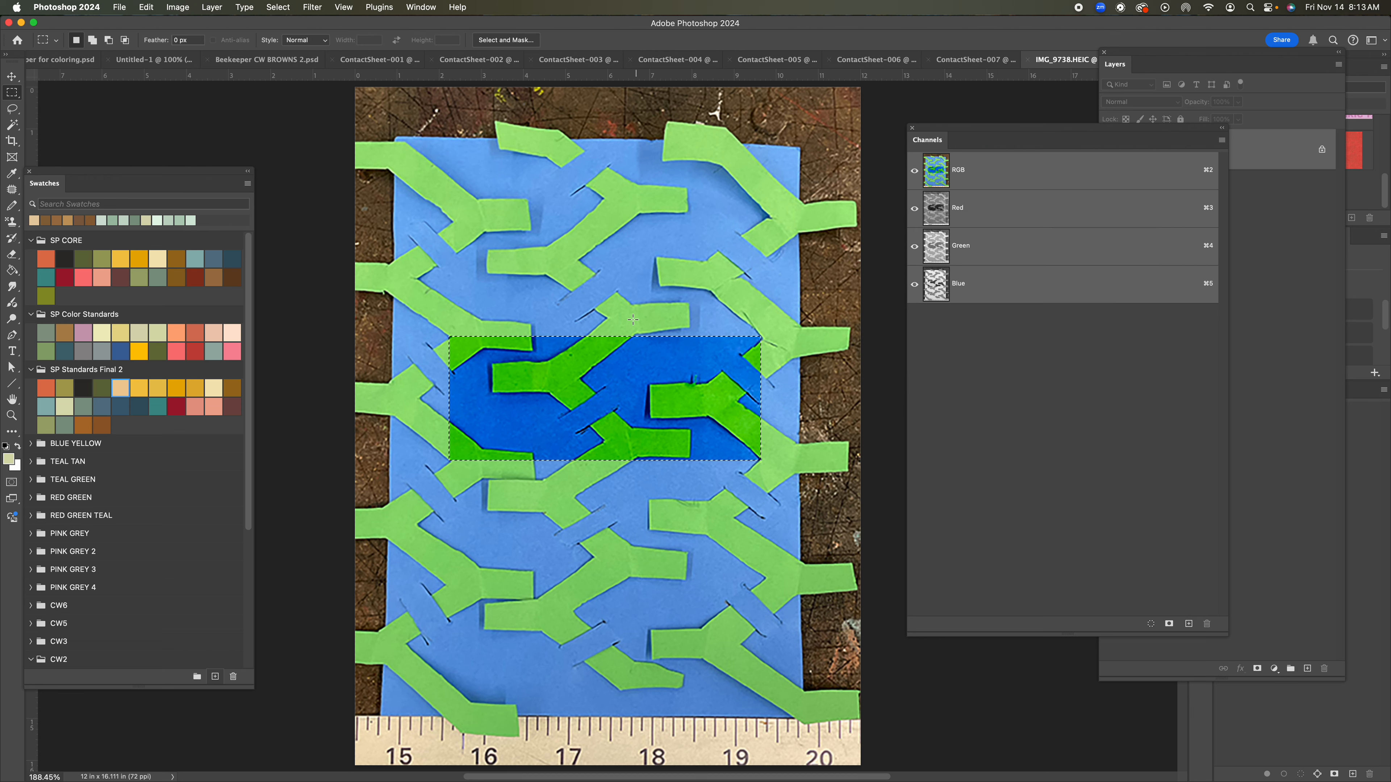
Save the image to the Desktop as trace me.psd in Photoshop format
key("super+w")
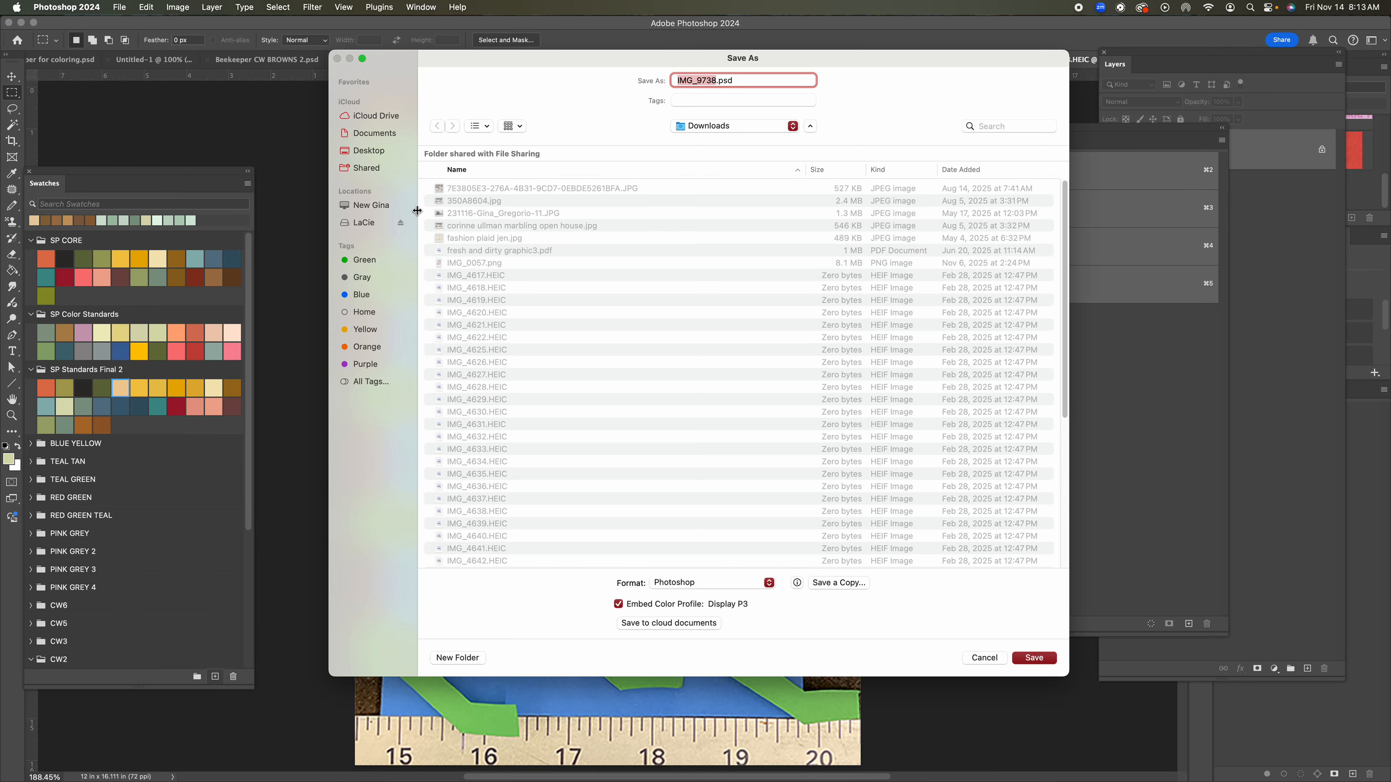
left_click(391, 148)
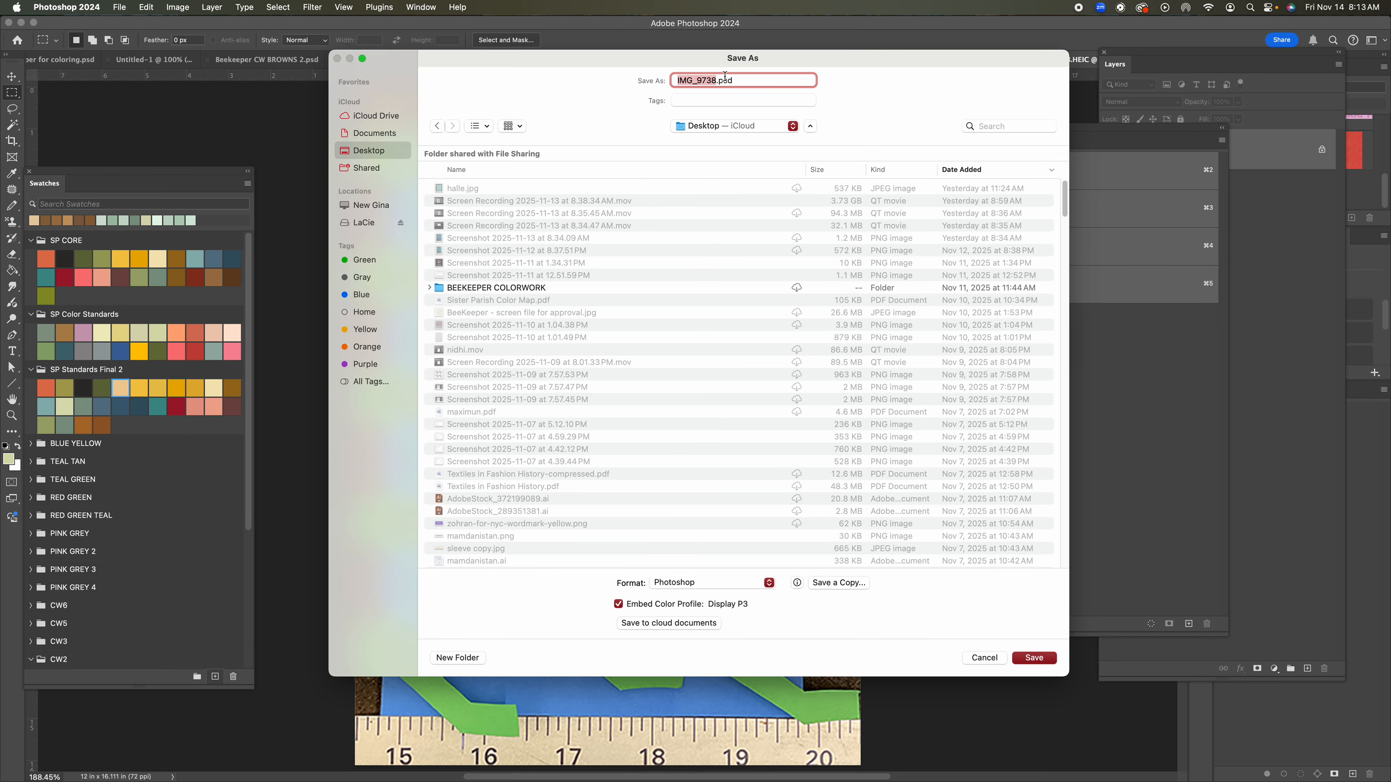
type("trace me")
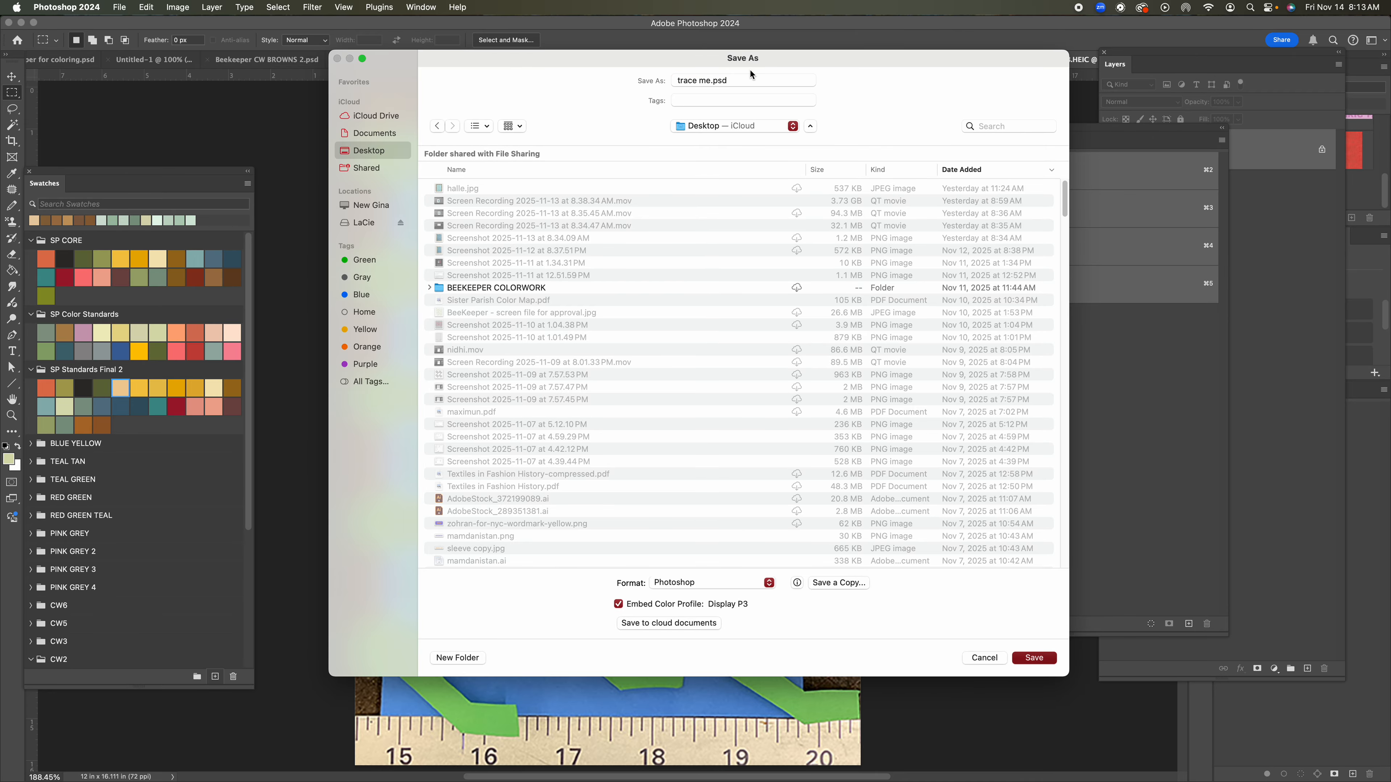
key("Return")
Switch to Illustrator and open trace me.psd from the Desktop
mouse_move(986, 781)
left_click(1143, 766)
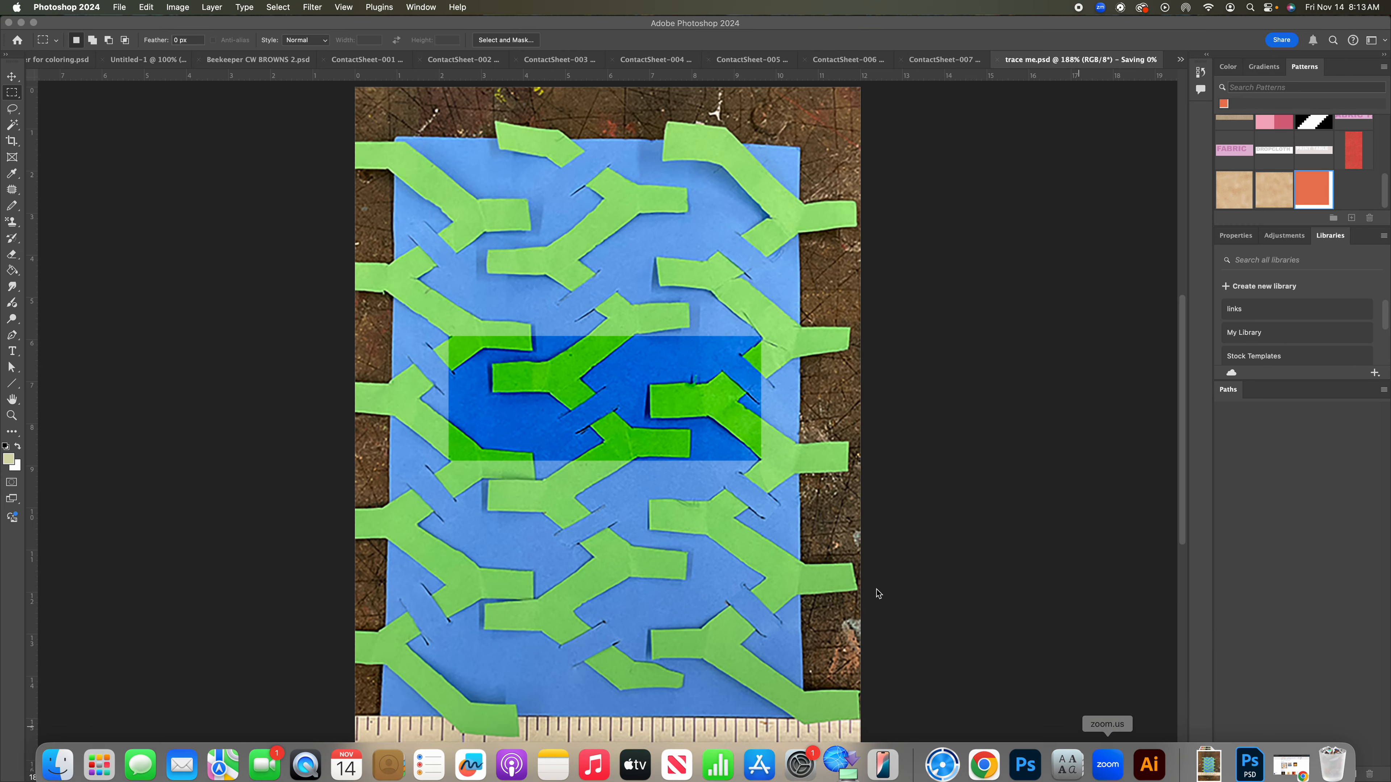
left_click(93, 7)
left_click(102, 55)
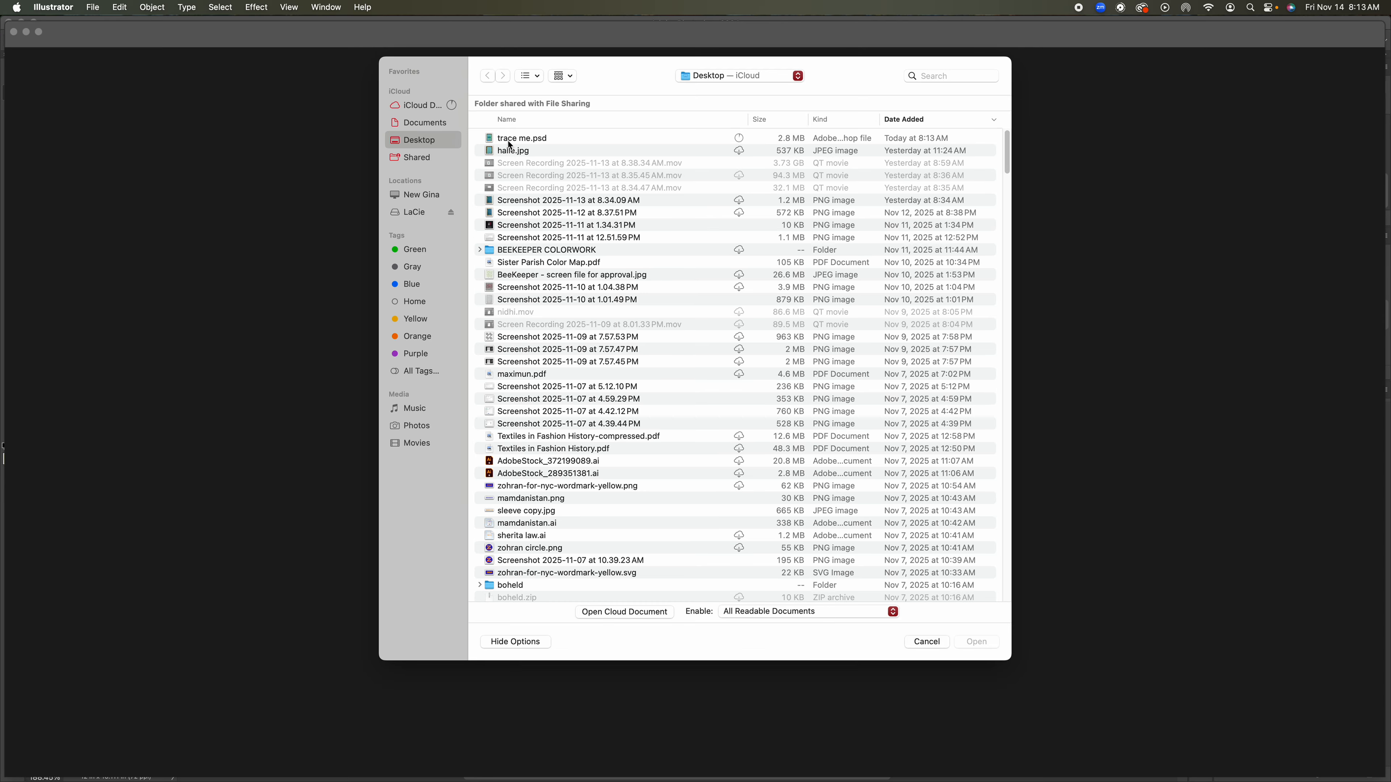
left_click(509, 139)
left_click(976, 642)
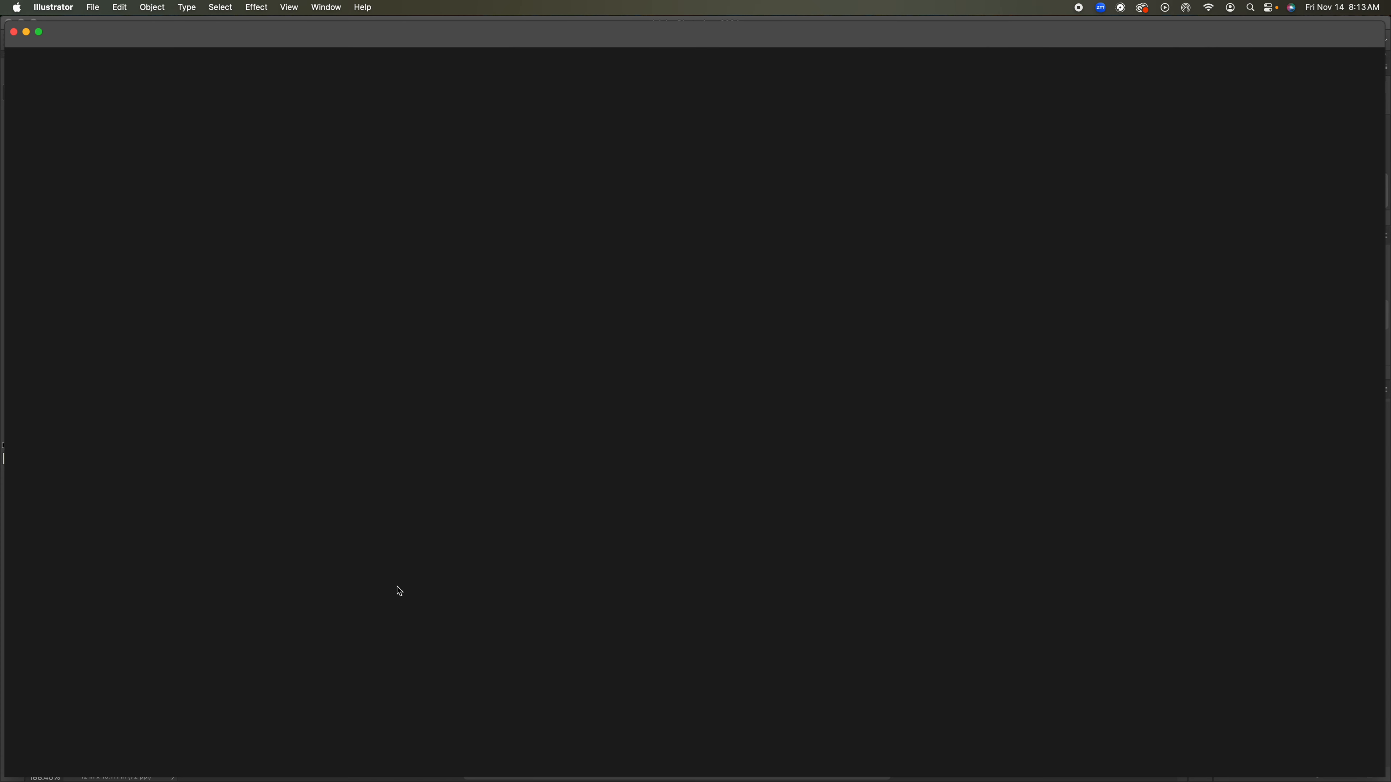
Reset the Essentials workspace to its default layout, with the whole artboard in view at 50%
left_click_drag(888, 373, 1033, 396)
left_click_drag(923, 139, 1063, 184)
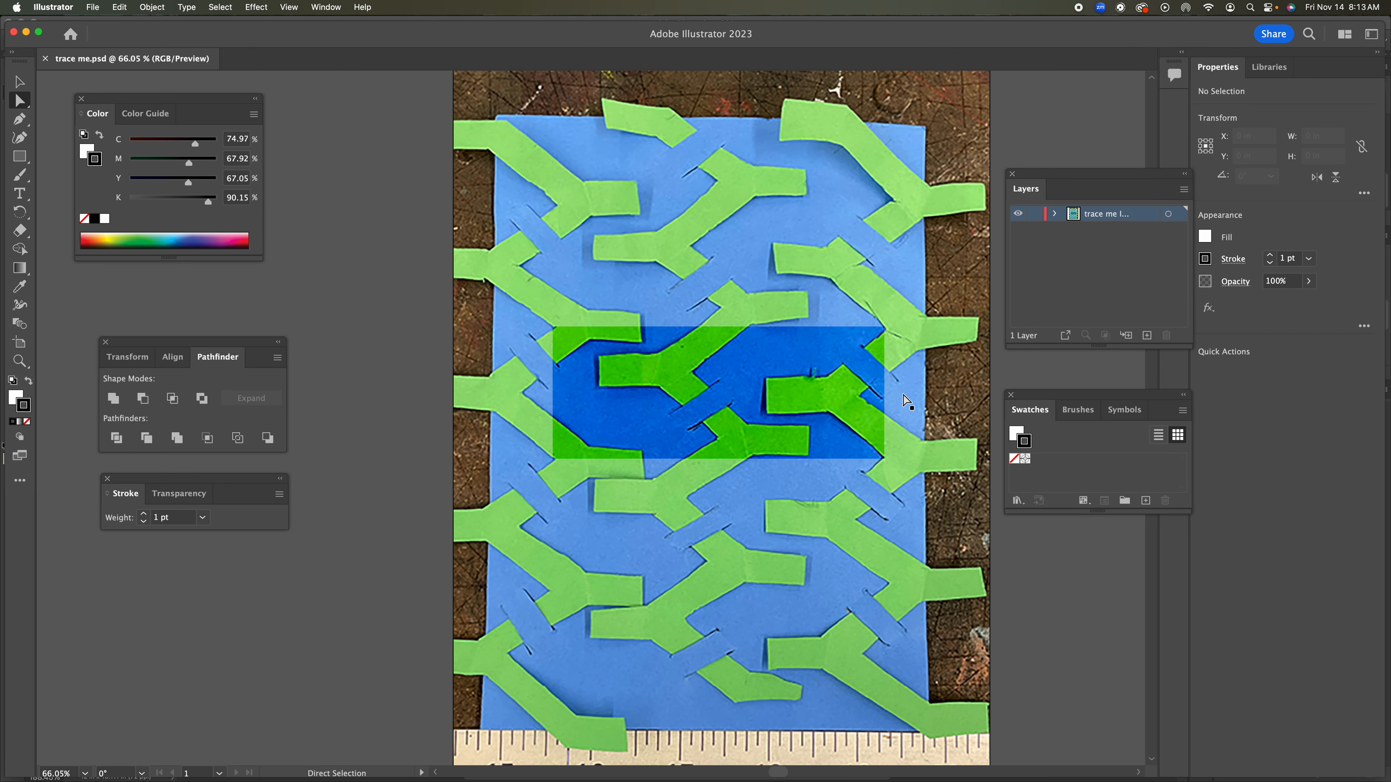
key("z")
left_click(794, 368, "alt")
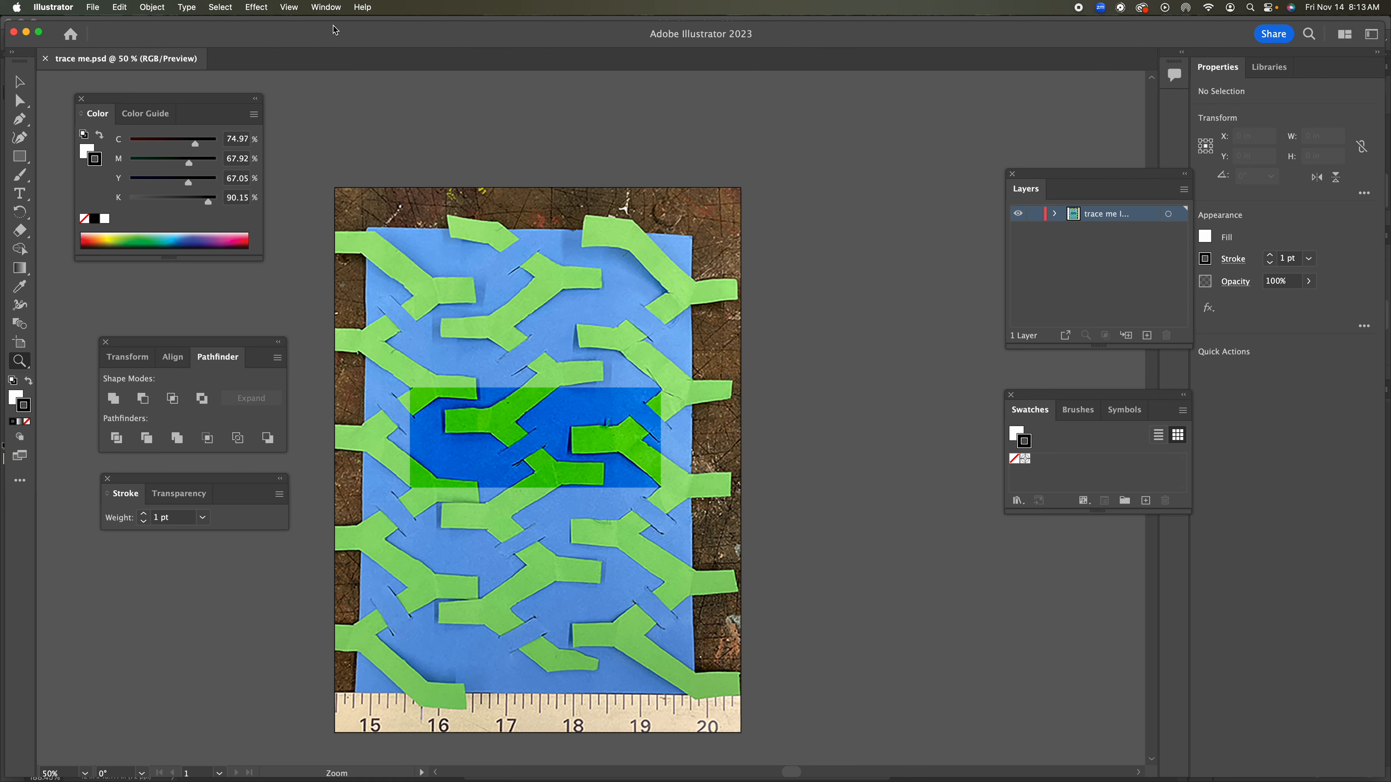
left_click(327, 7)
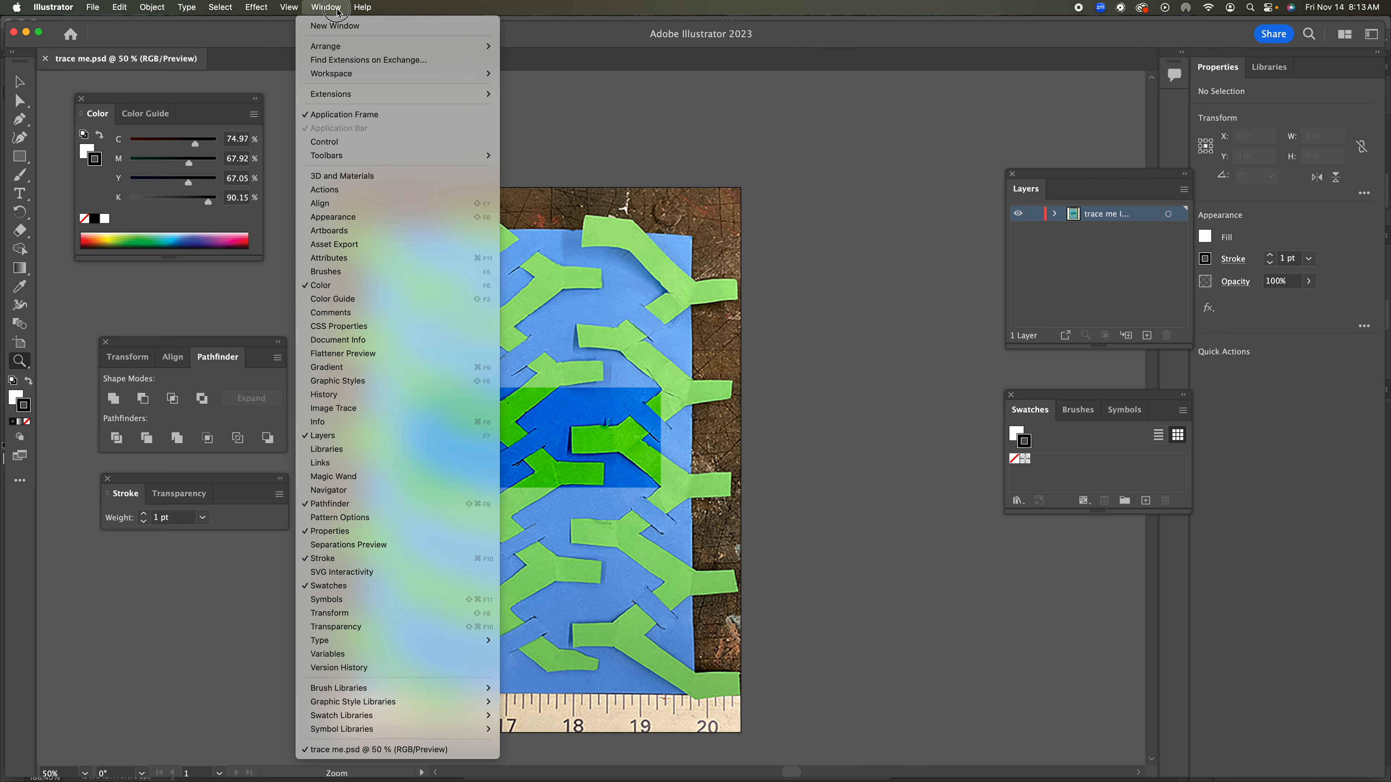
mouse_move(394, 73)
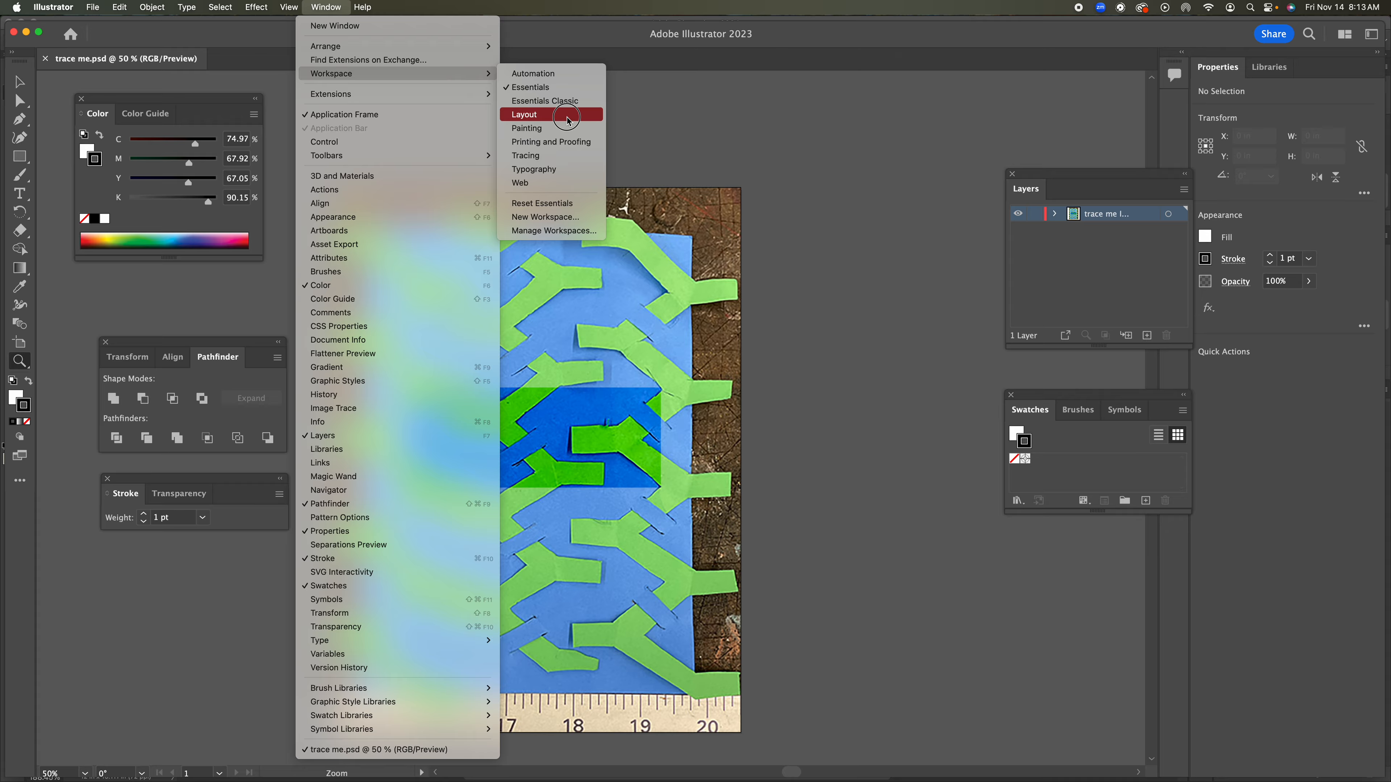
left_click(549, 205)
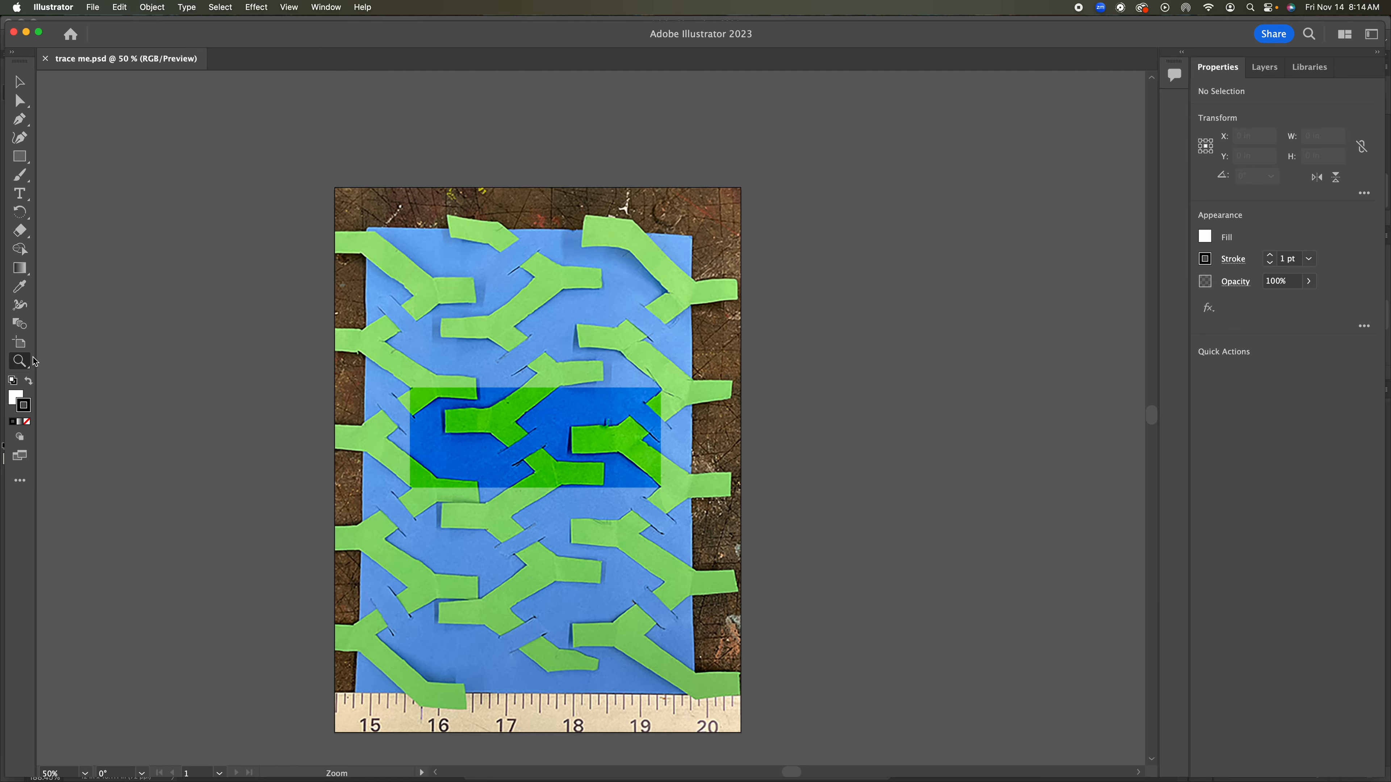
Float the Layers panel beside the artboard and place the Stroke panel beneath it
key("h")
left_click_drag(421, 429, 459, 425)
left_click_drag(1264, 67, 916, 96)
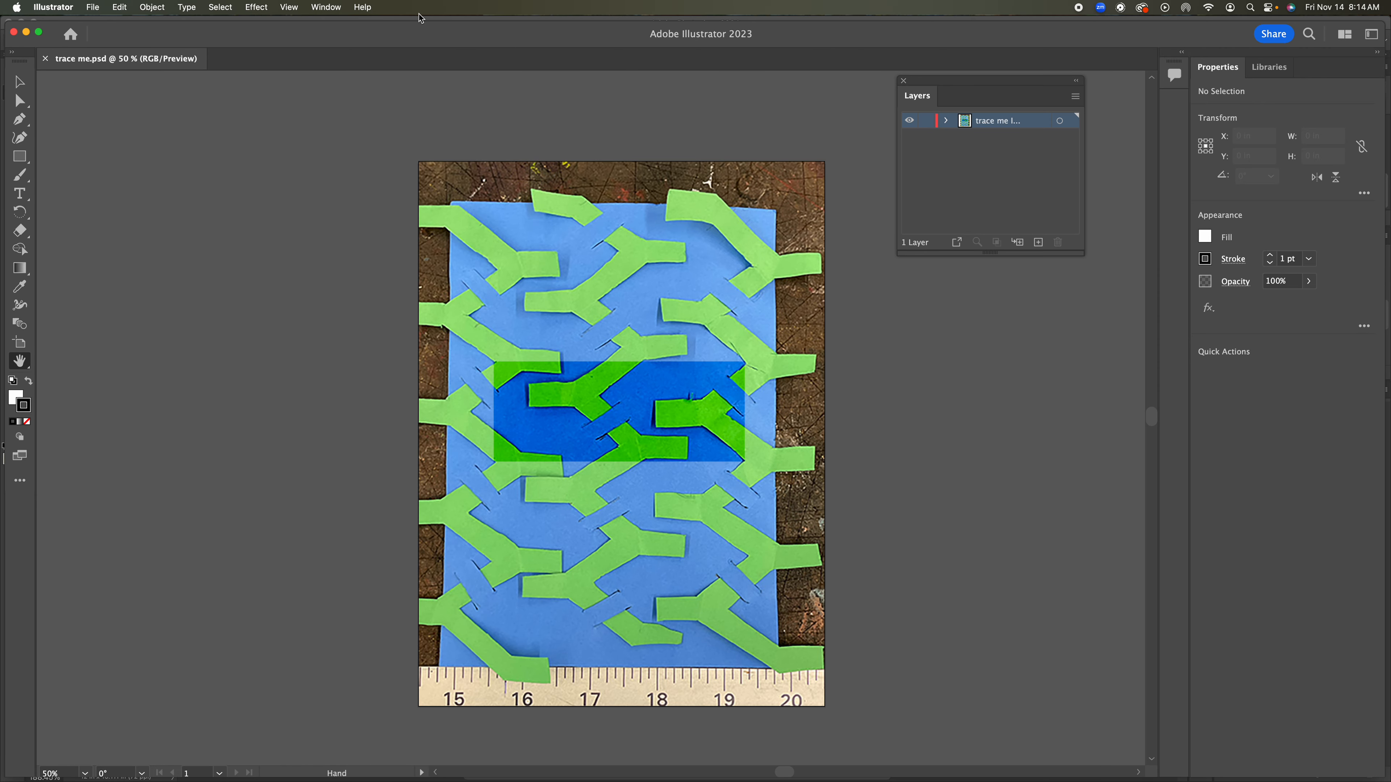
left_click(329, 7)
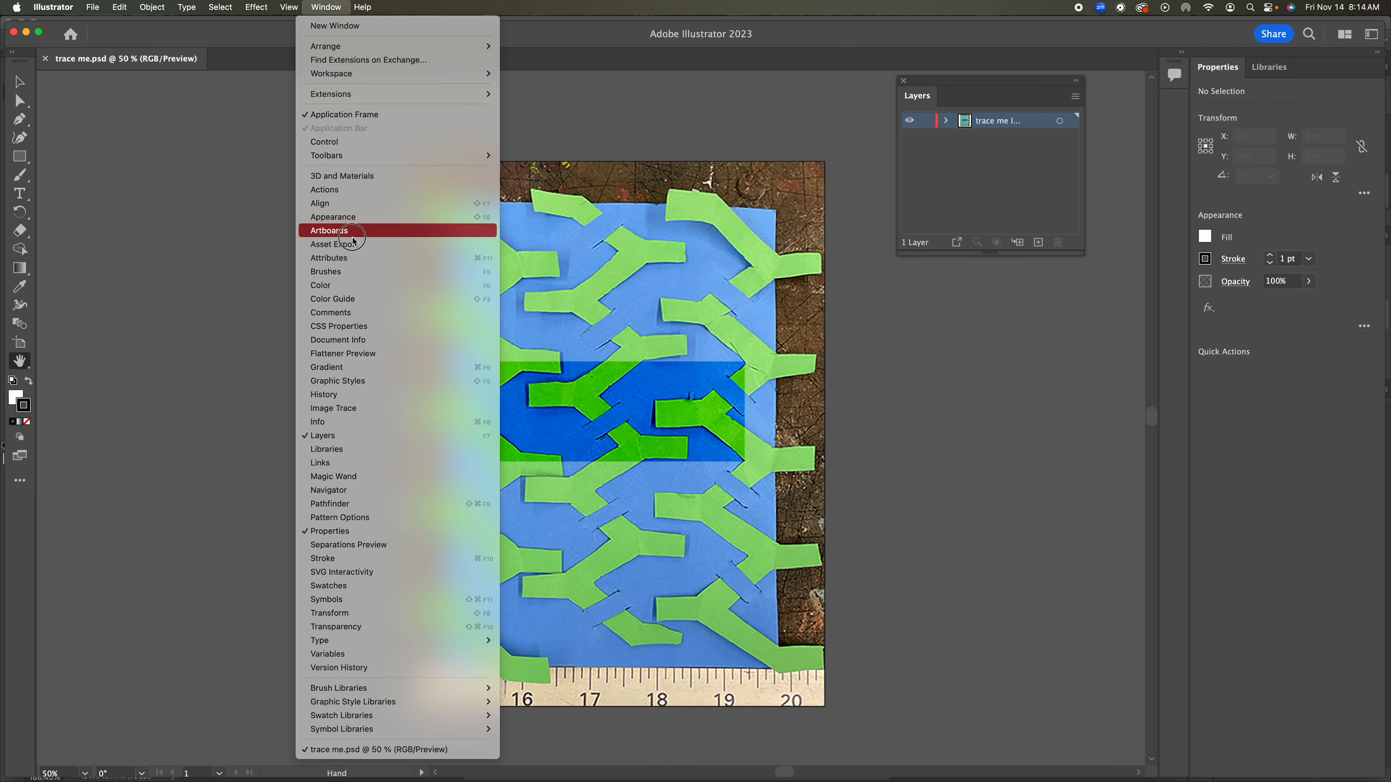
left_click(398, 558)
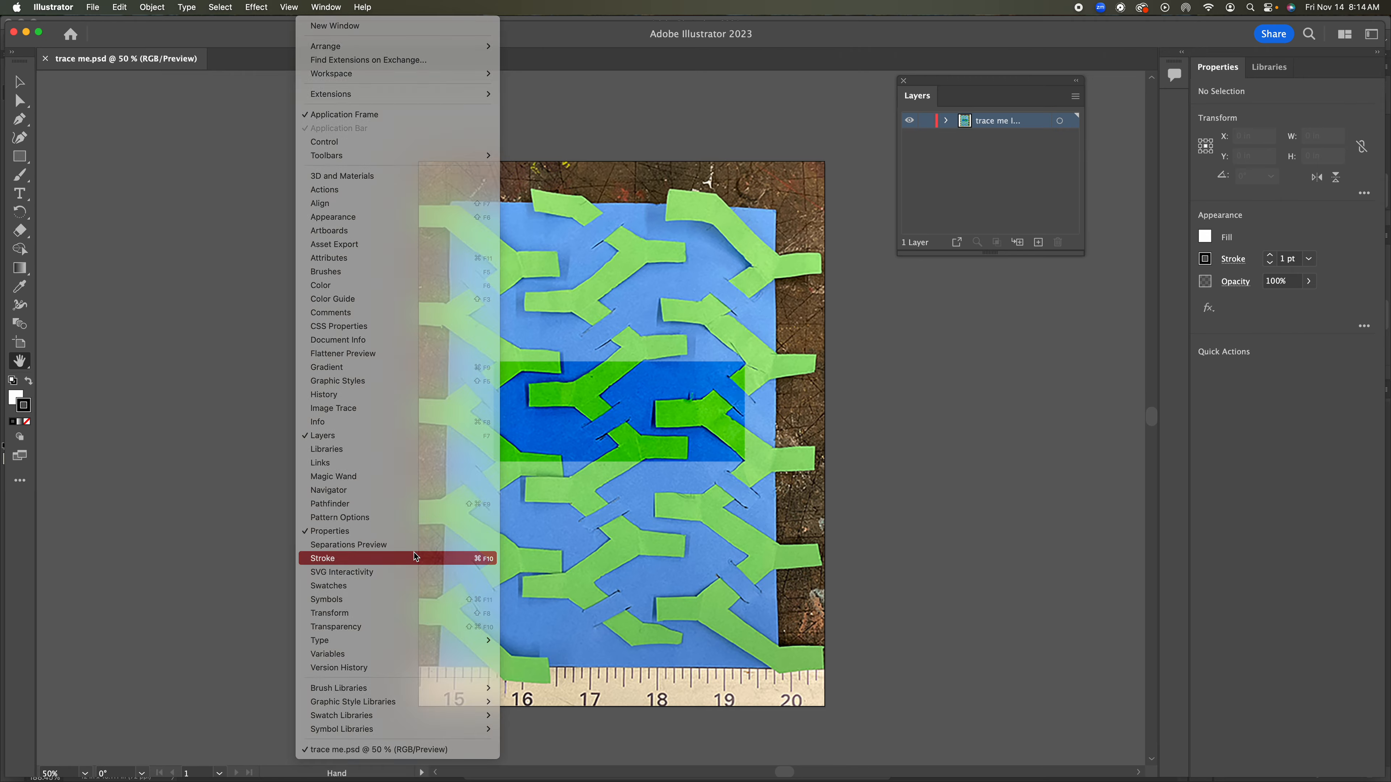
left_click_drag(647, 306, 960, 295)
Display the Pathfinder panel and place it beneath the Stroke panel
left_click(326, 7)
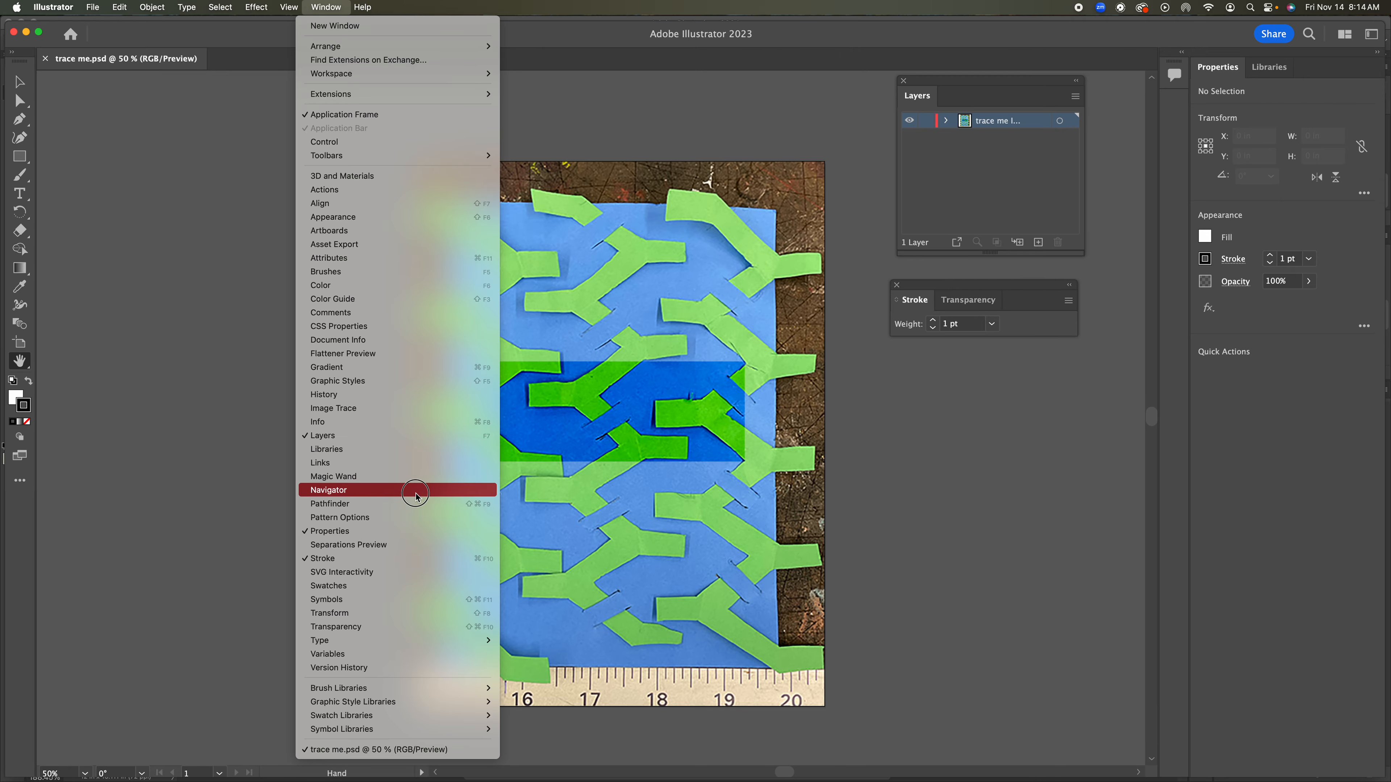
left_click(404, 503)
mouse_move(109, 423)
left_mouse_down()
mouse_move(883, 402)
mouse_move(940, 358)
mouse_move(940, 376)
left_mouse_up()
left_click(328, 7)
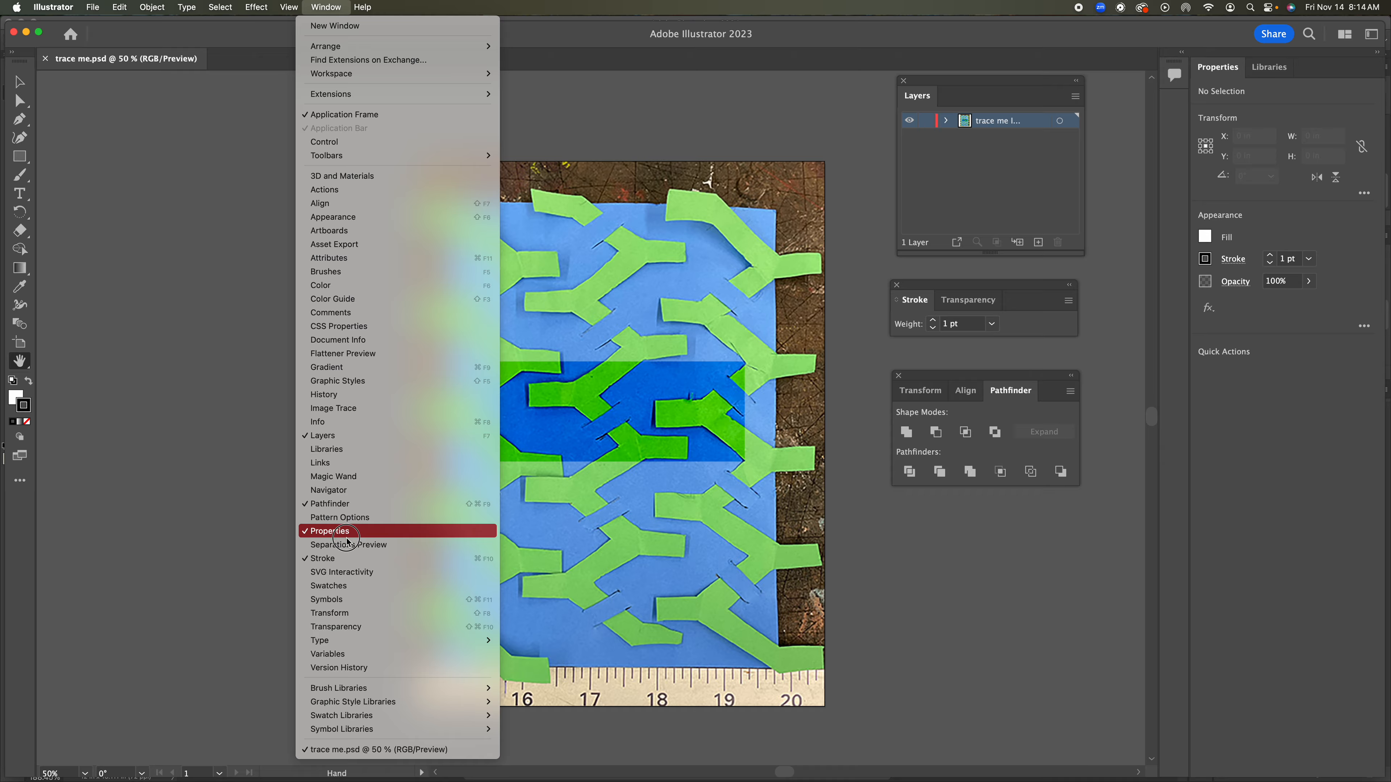
left_click(83, 392)
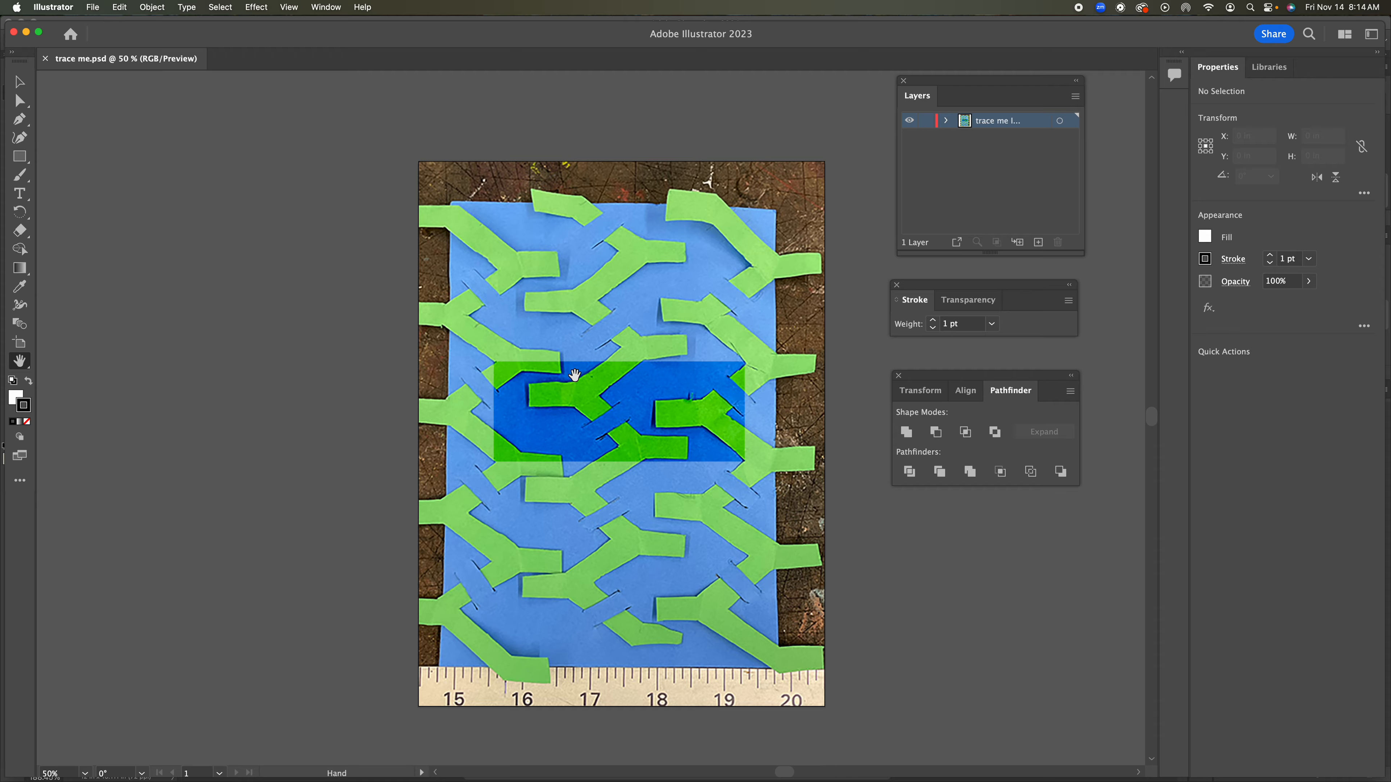
Lock the trace me photo layer and add a new layer above it named "slits/ background"
left_click(926, 121)
left_click(1038, 243)
double_click(1007, 123)
type("slit")
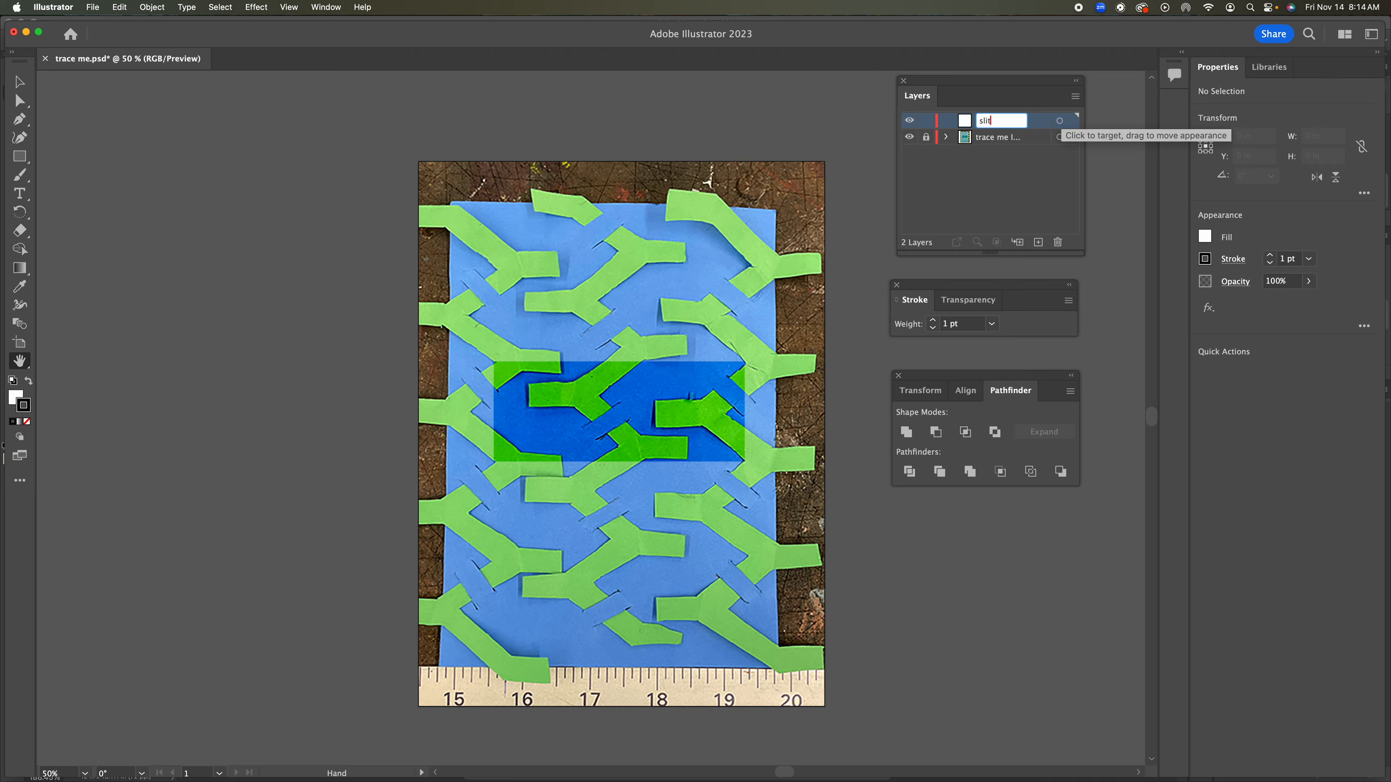
type("s/ background")
key("Return")
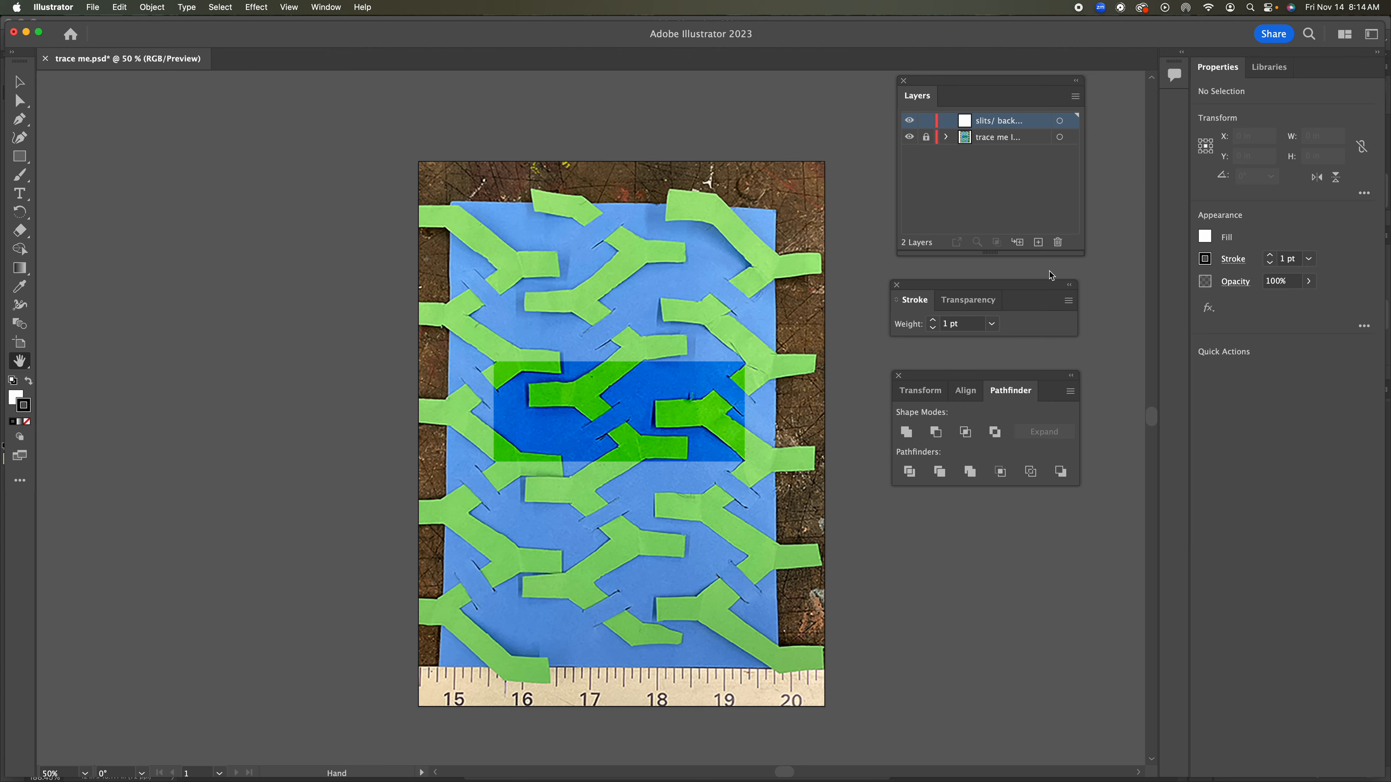
Add a new layer named "strips" above the slits/ background layer
left_click(1038, 242)
double_click(989, 121)
type("strips")
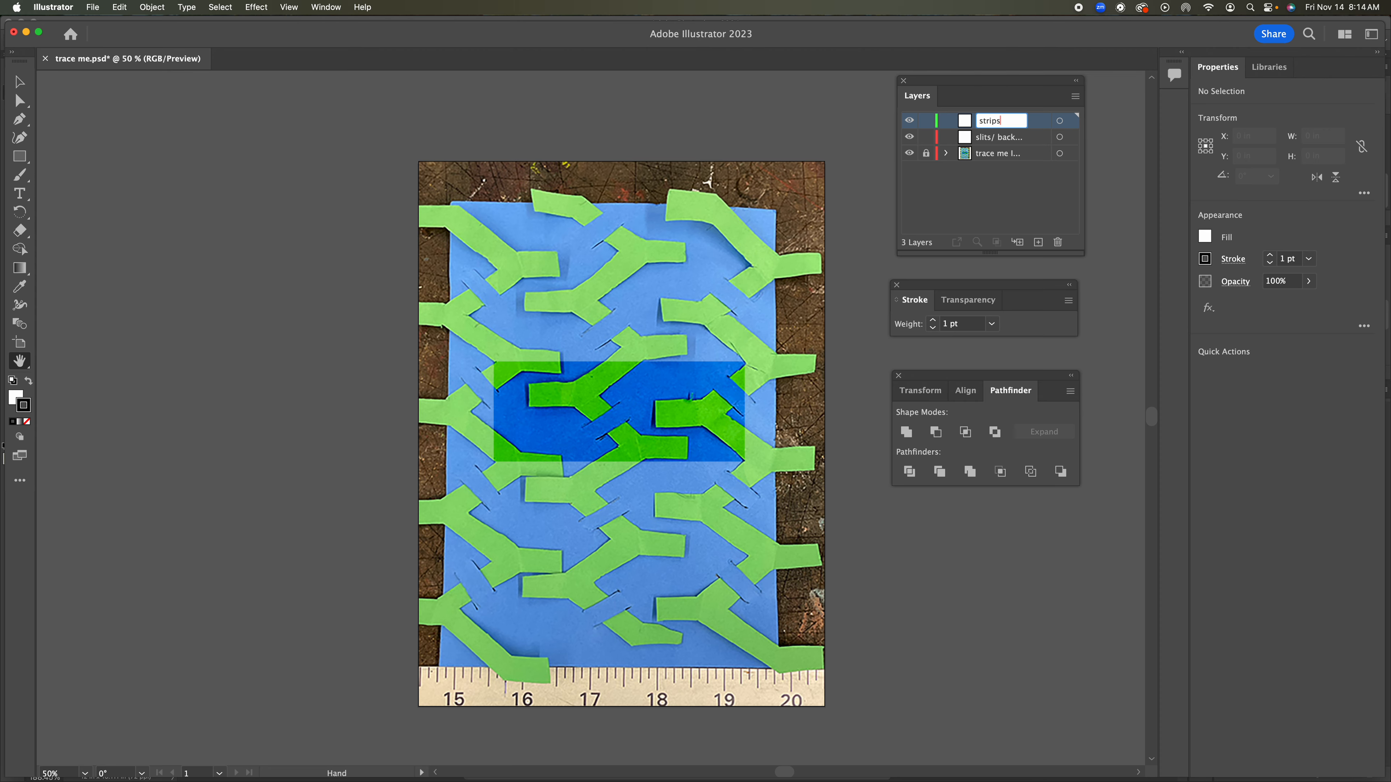
left_click(1030, 207)
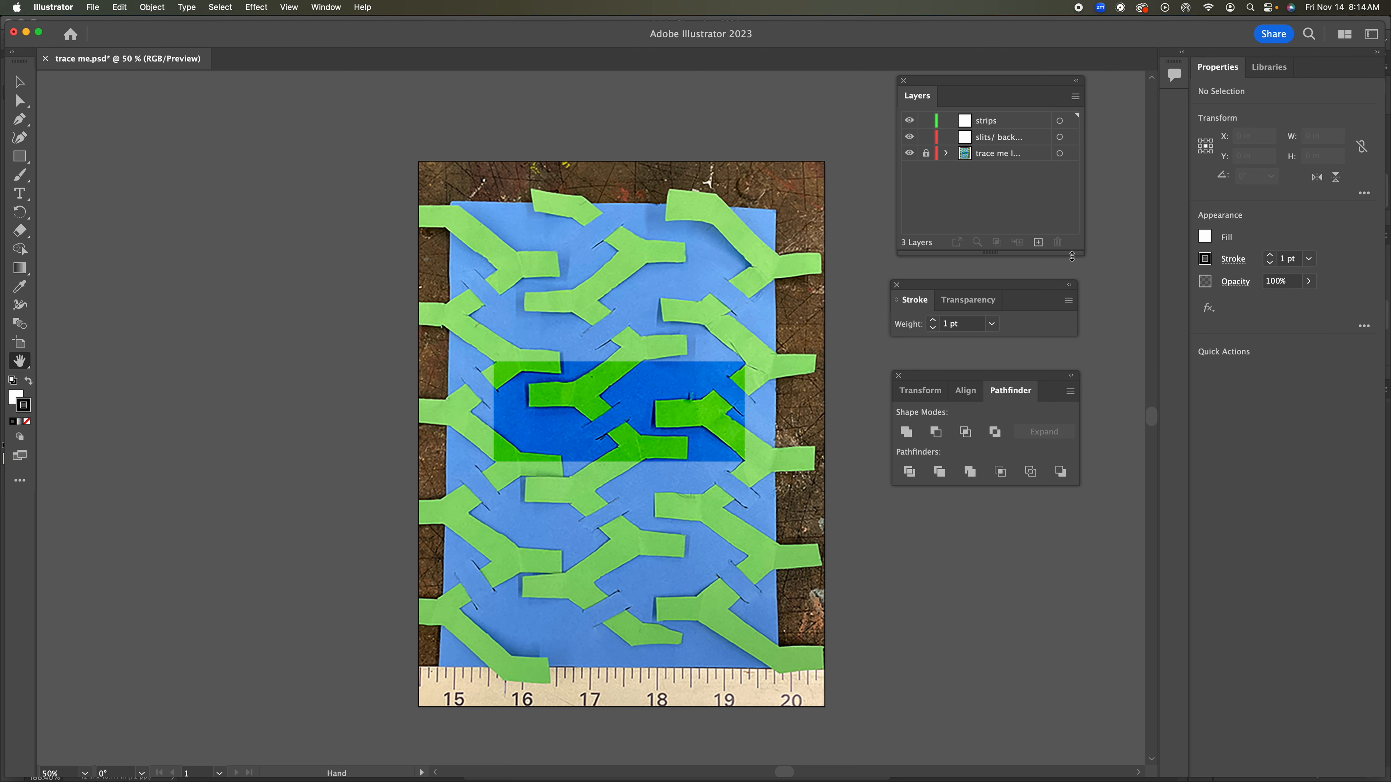
Place the Stroke panel below the Pathfinder panel and enlarge the Layers panel so the full layer names fit
left_click_drag(1044, 286, 1048, 528)
left_click_drag(1082, 251, 1104, 345)
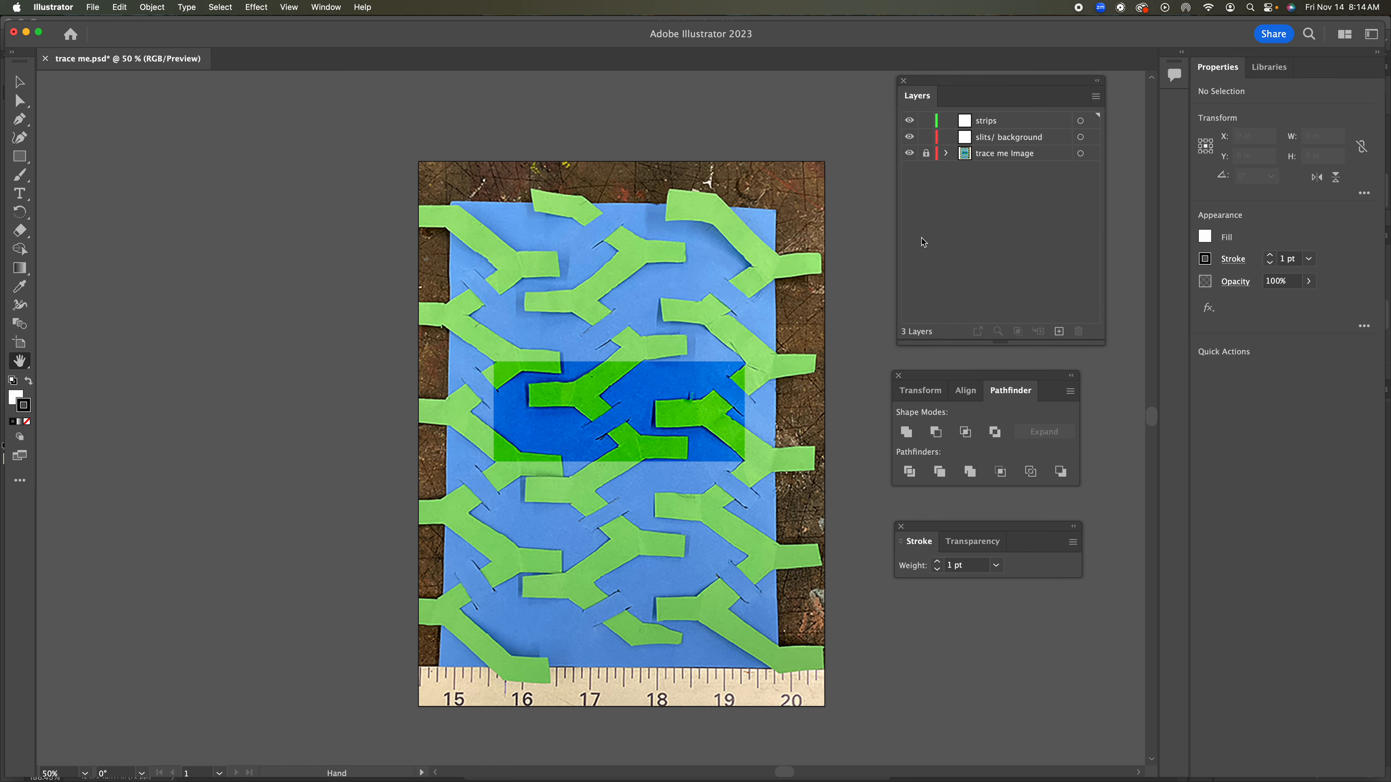
Make the slits/ background layer active and set no fill with a magenta ff00ff stroke
left_click(993, 141)
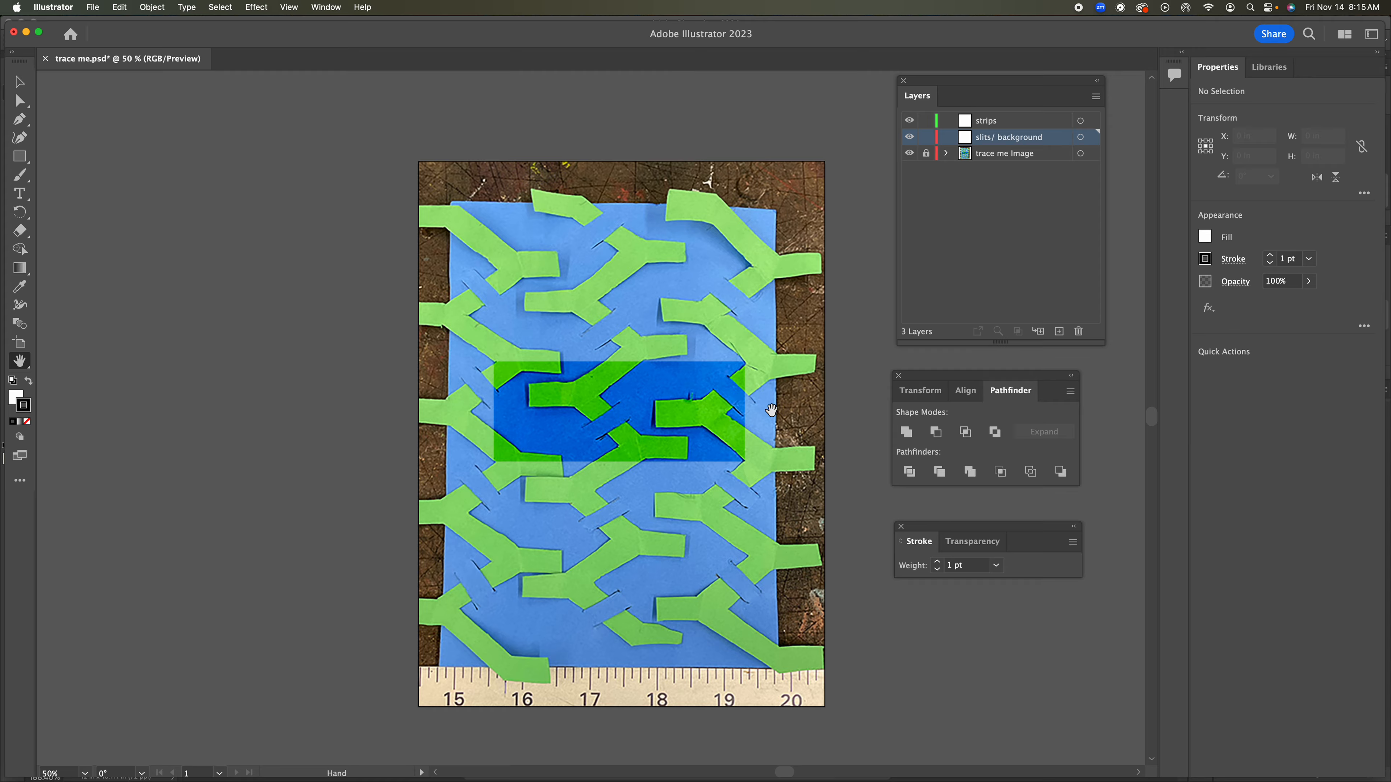
left_click(19, 399)
left_click(28, 423)
double_click(25, 406)
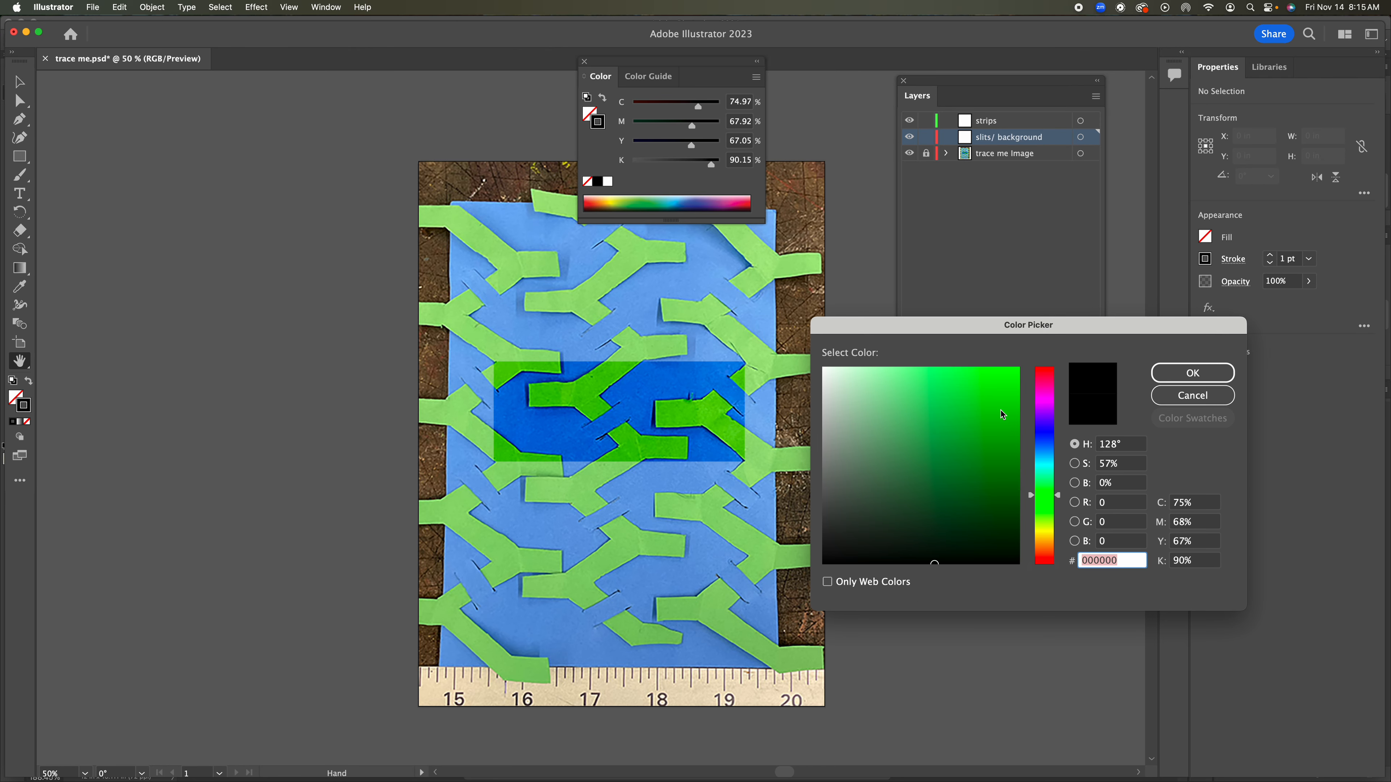
left_click_drag(1036, 426, 1043, 401)
left_click(1017, 369)
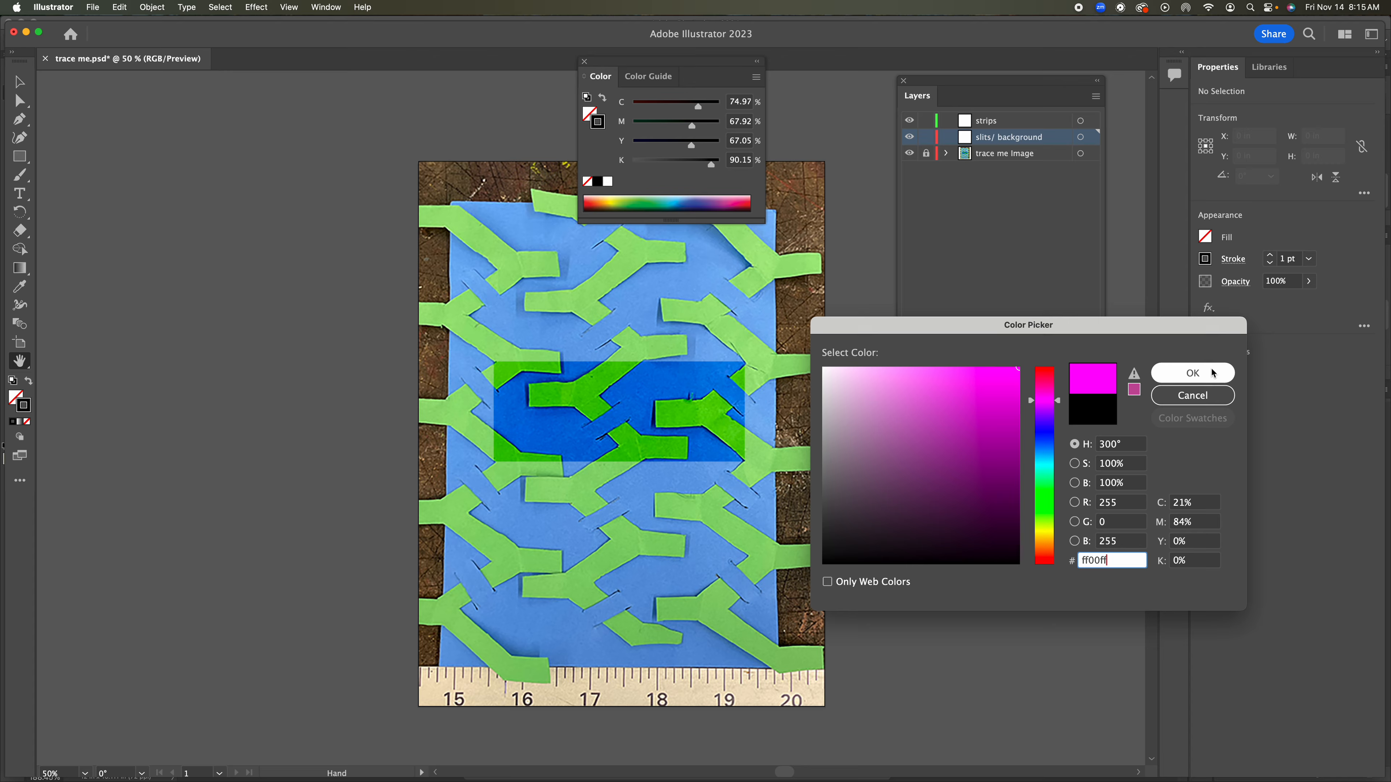
key("Return")
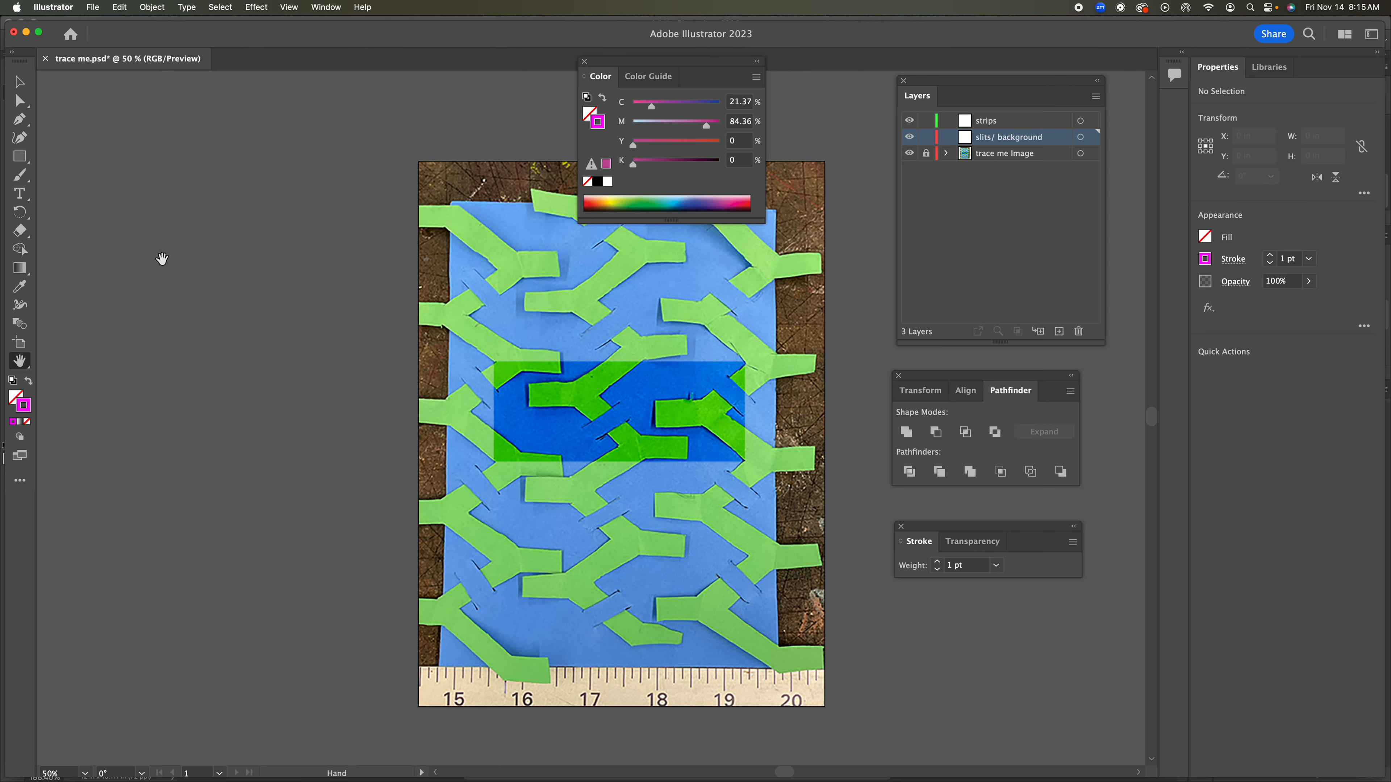
Trace the diagonal slit in the middle of the highlighted area with the Pen tool and set its stroke weight to 6 pt
key("p")
left_click(618, 403)
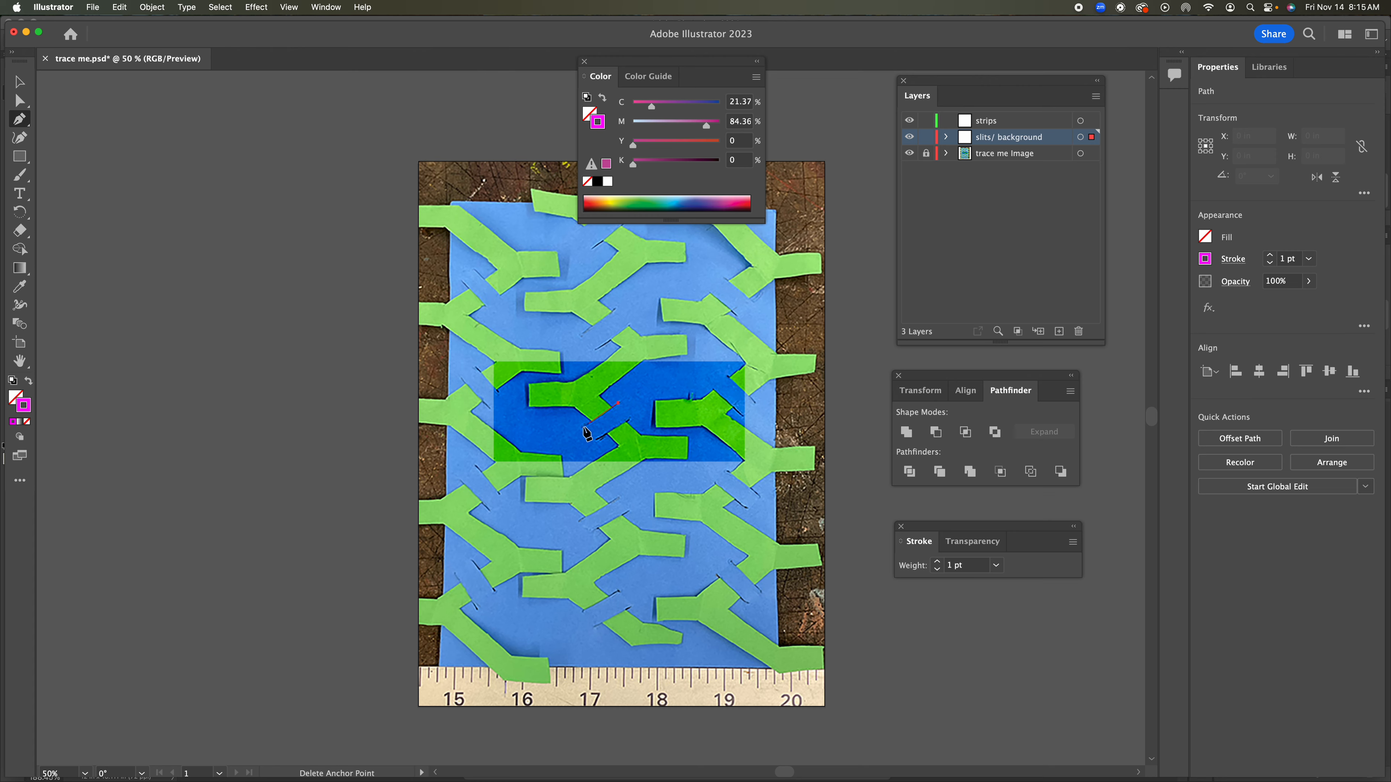
left_click(582, 429)
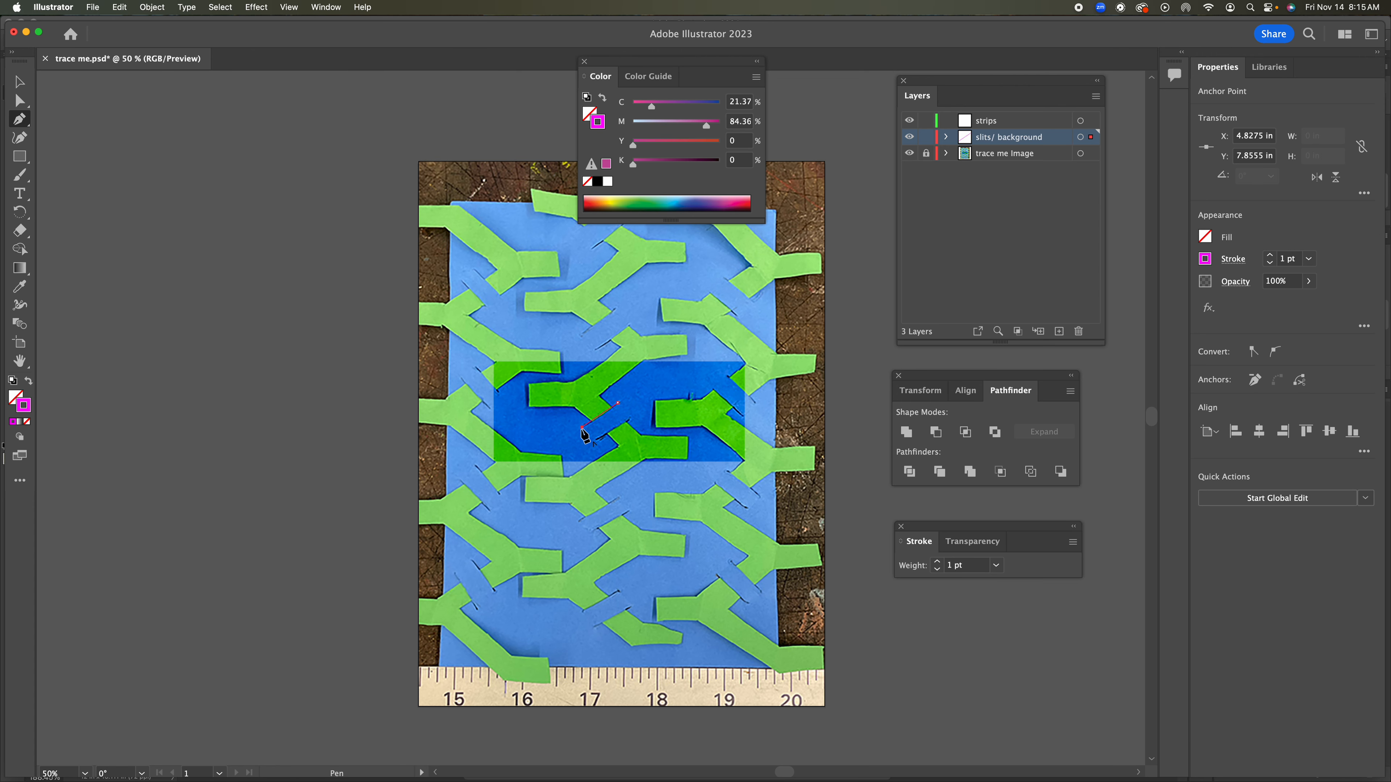
key("a")
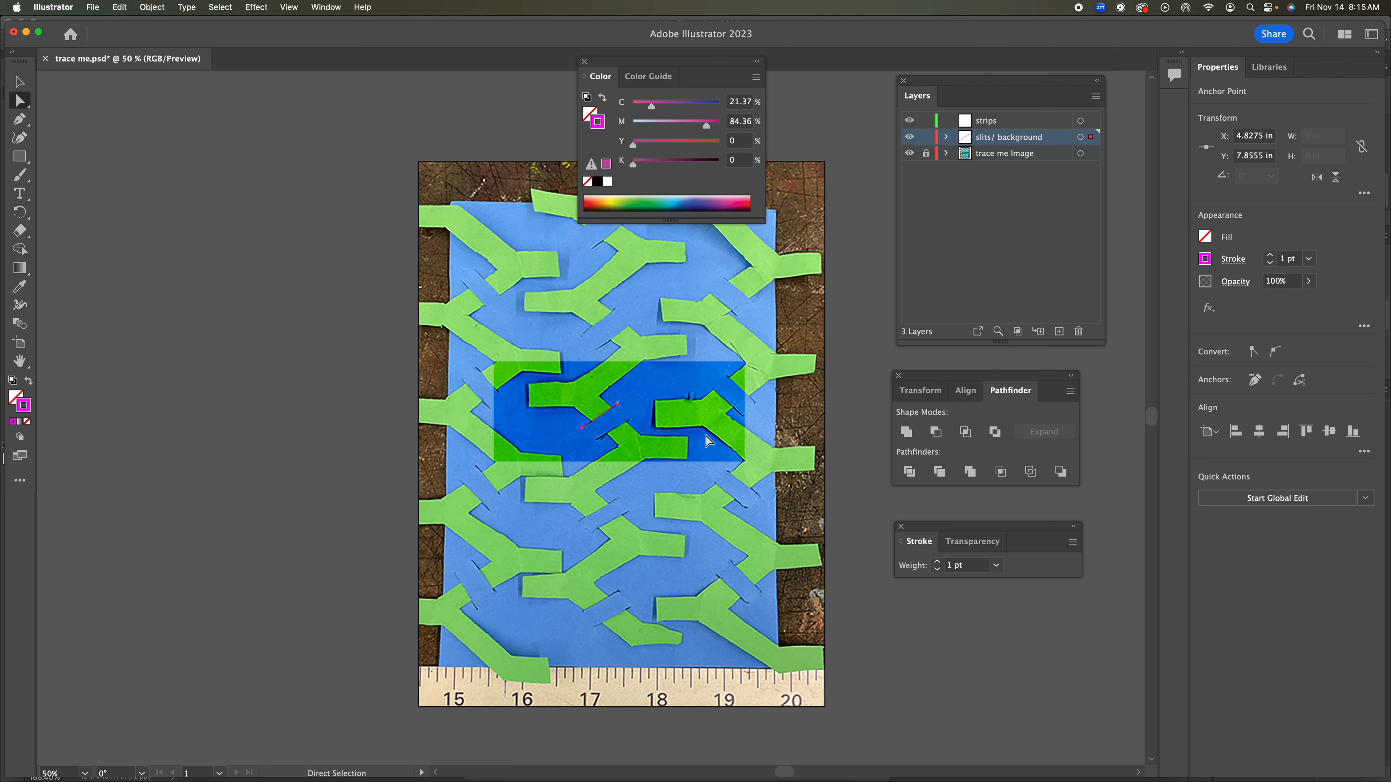
left_click(936, 561)
left_click(936, 561)
left_click(937, 562)
left_click(936, 561)
left_click(937, 561)
left_click(19, 82)
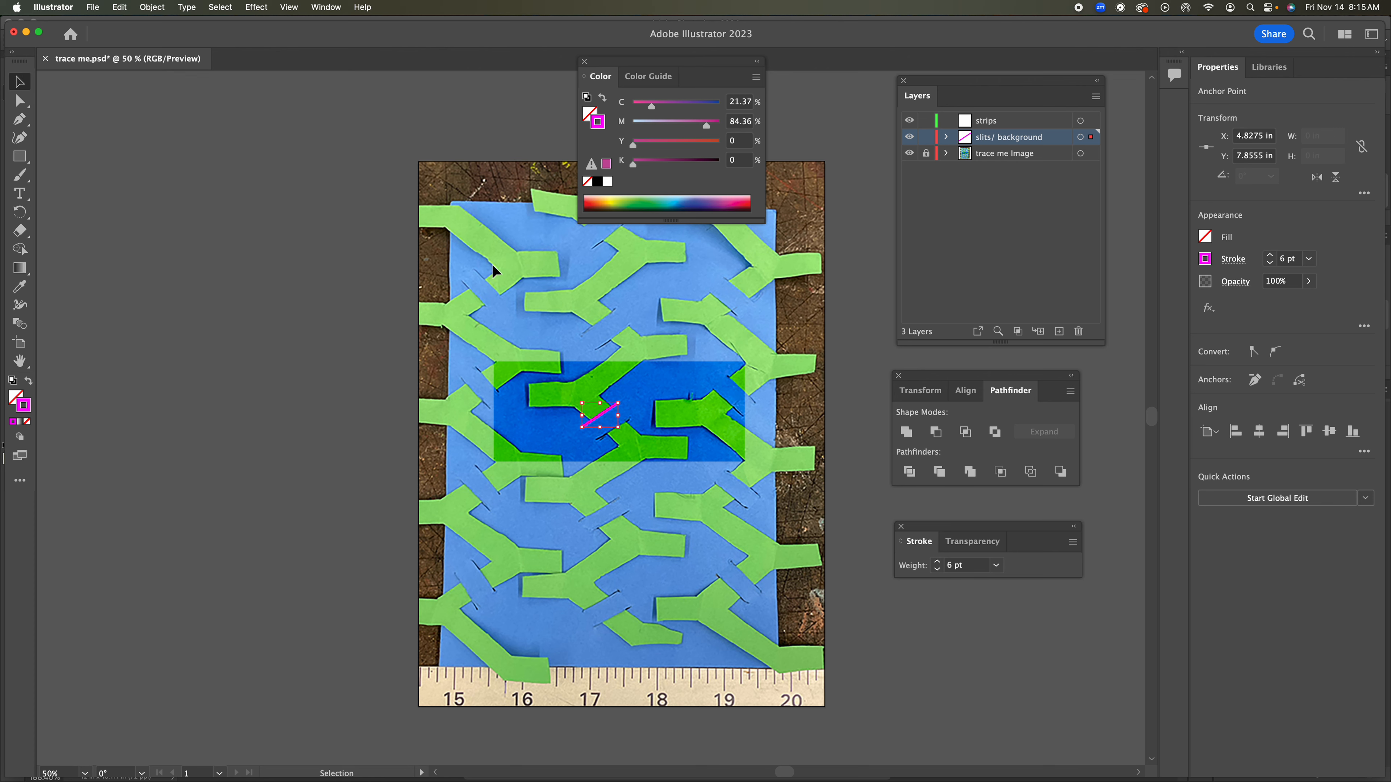
double_click(929, 538)
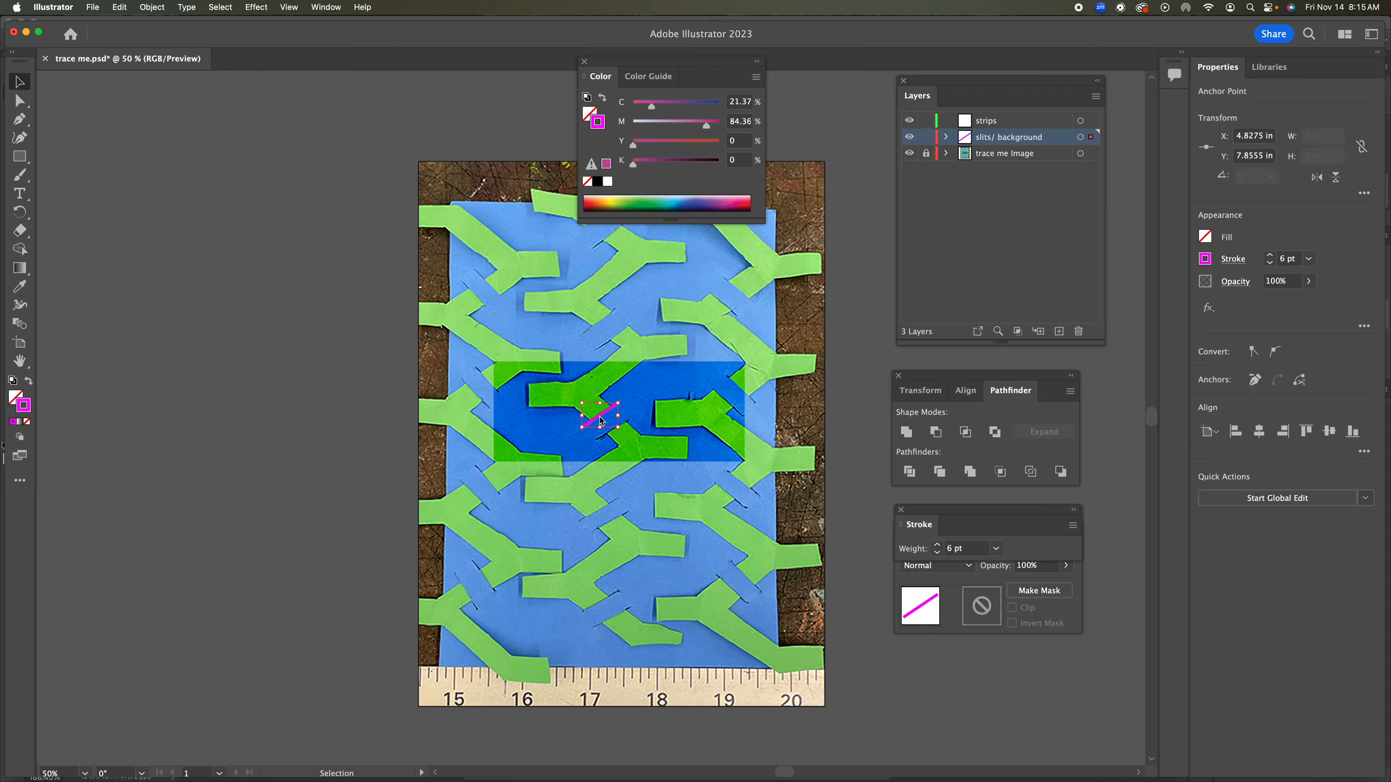
Duplicate the magenta slit line onto the parallel slit below it, and copy the pair to the slits near the highlighted area's right edge
left_click_drag(601, 422, 615, 438)
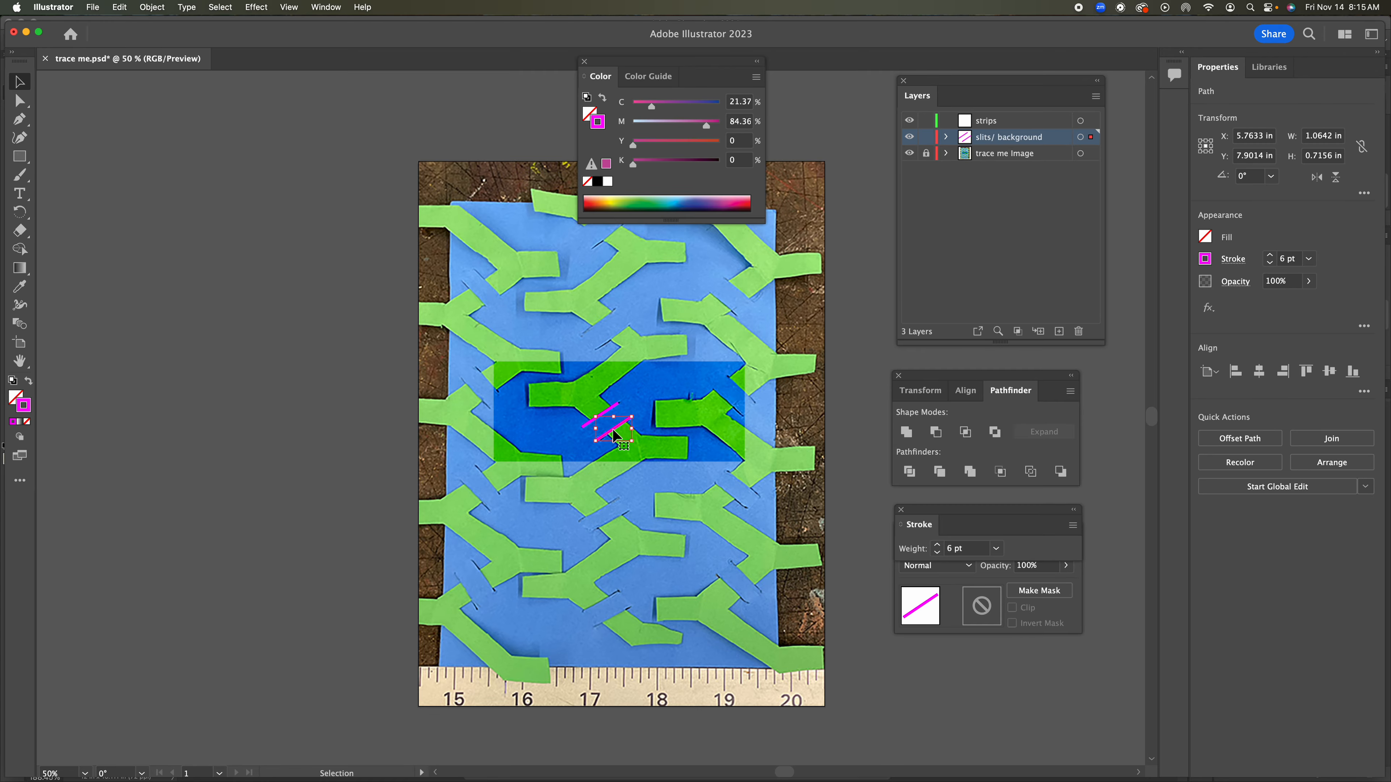
left_click_drag(562, 389, 605, 417)
left_click_drag(645, 459, 730, 388)
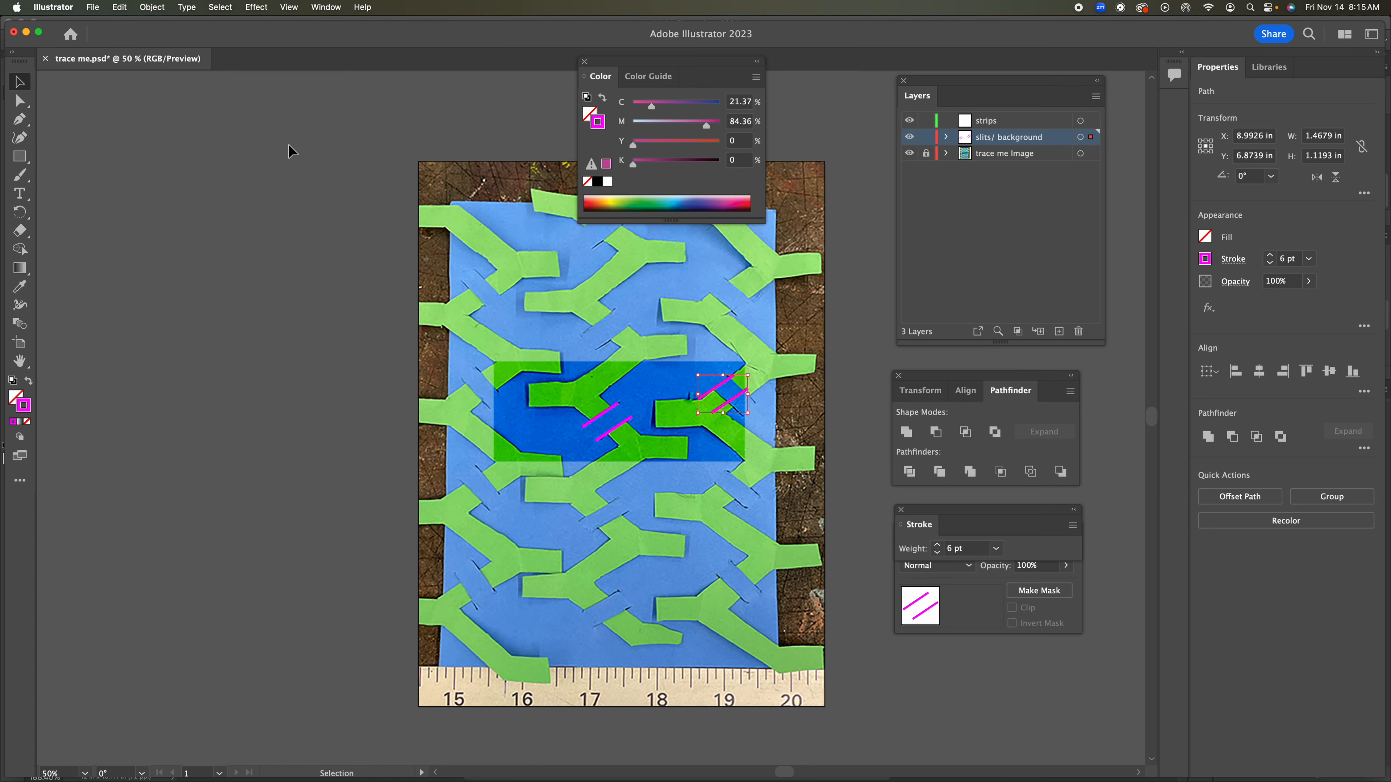
Reflect the copied slit pair across the vertical axis, align it over the photographed slits, and lock the slits/ background layer
left_click(152, 6)
mouse_move(159, 26)
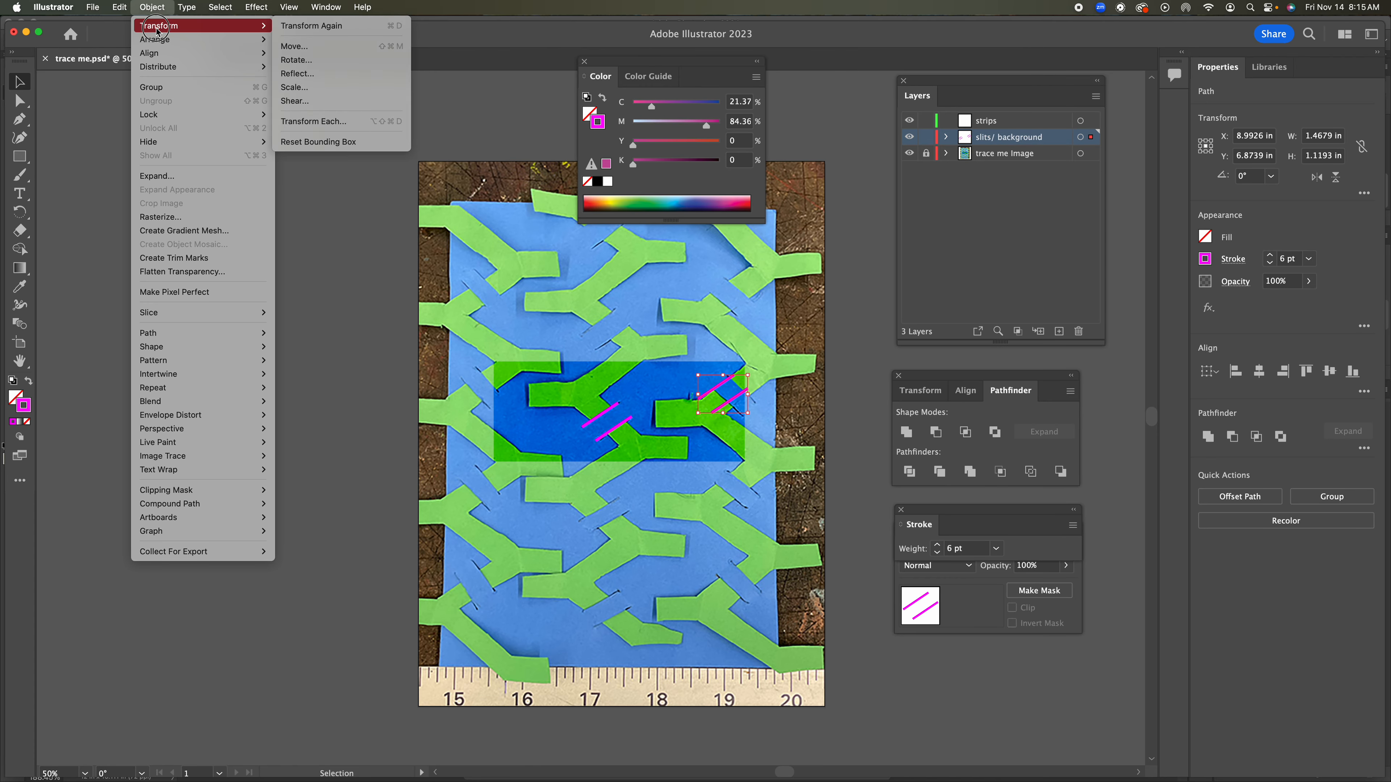
left_click(353, 73)
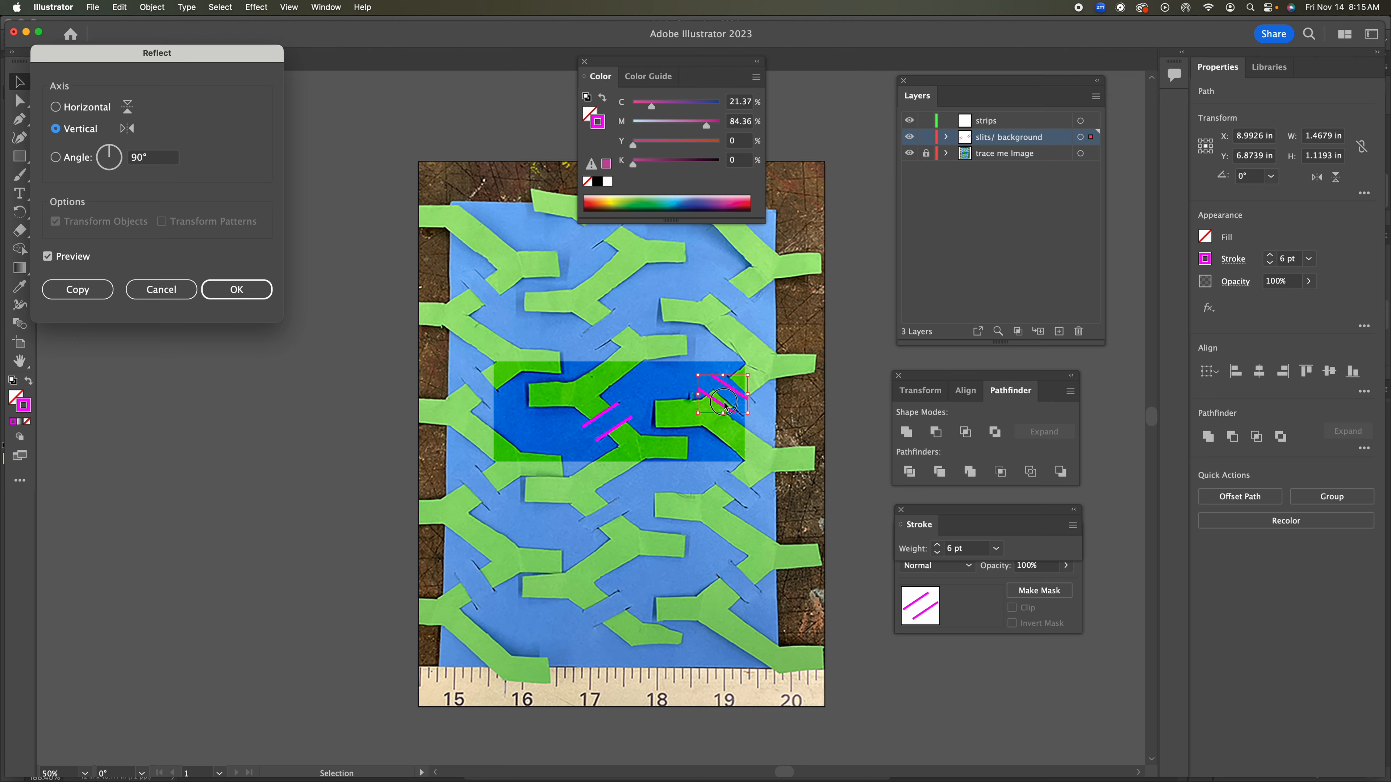
left_click(236, 290)
left_click_drag(727, 416, 730, 410)
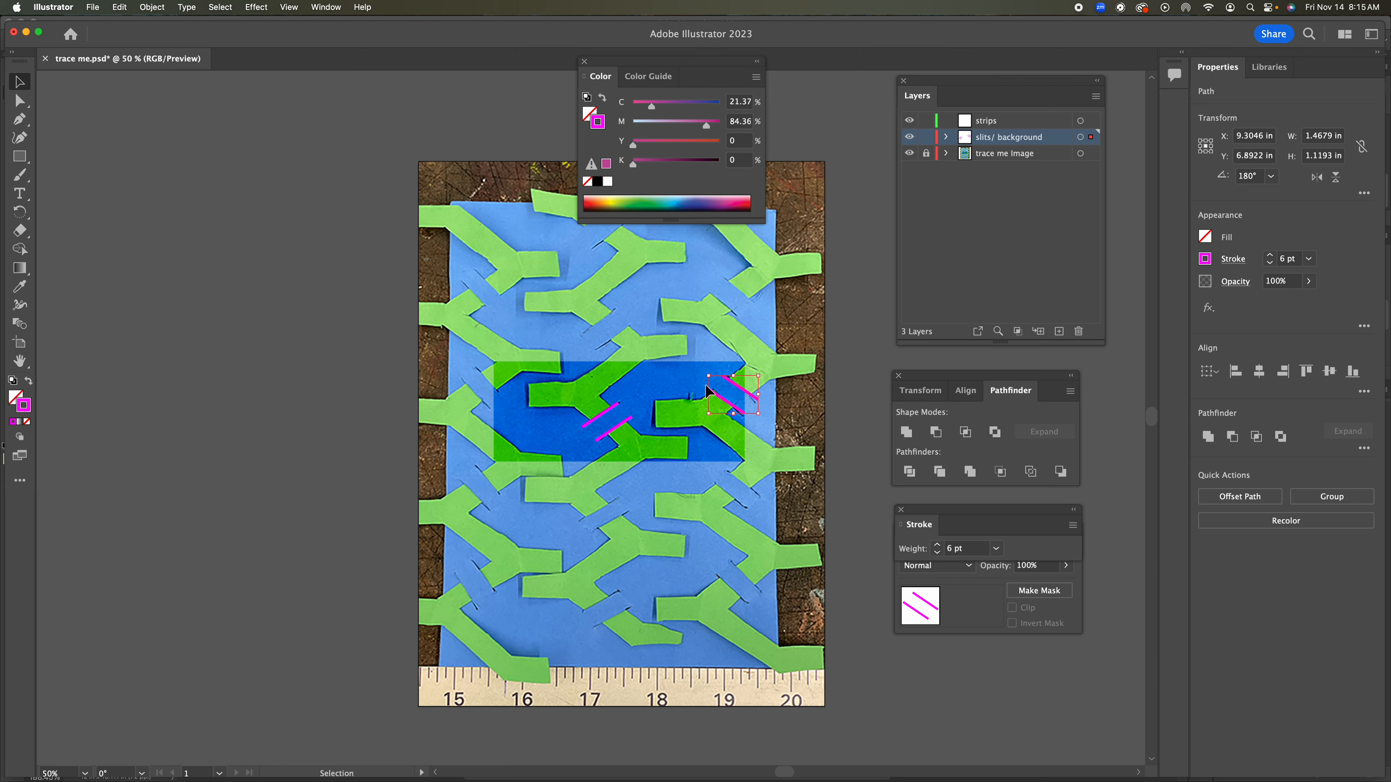
left_click(726, 401)
left_click_drag(727, 402, 727, 400)
left_click(720, 526)
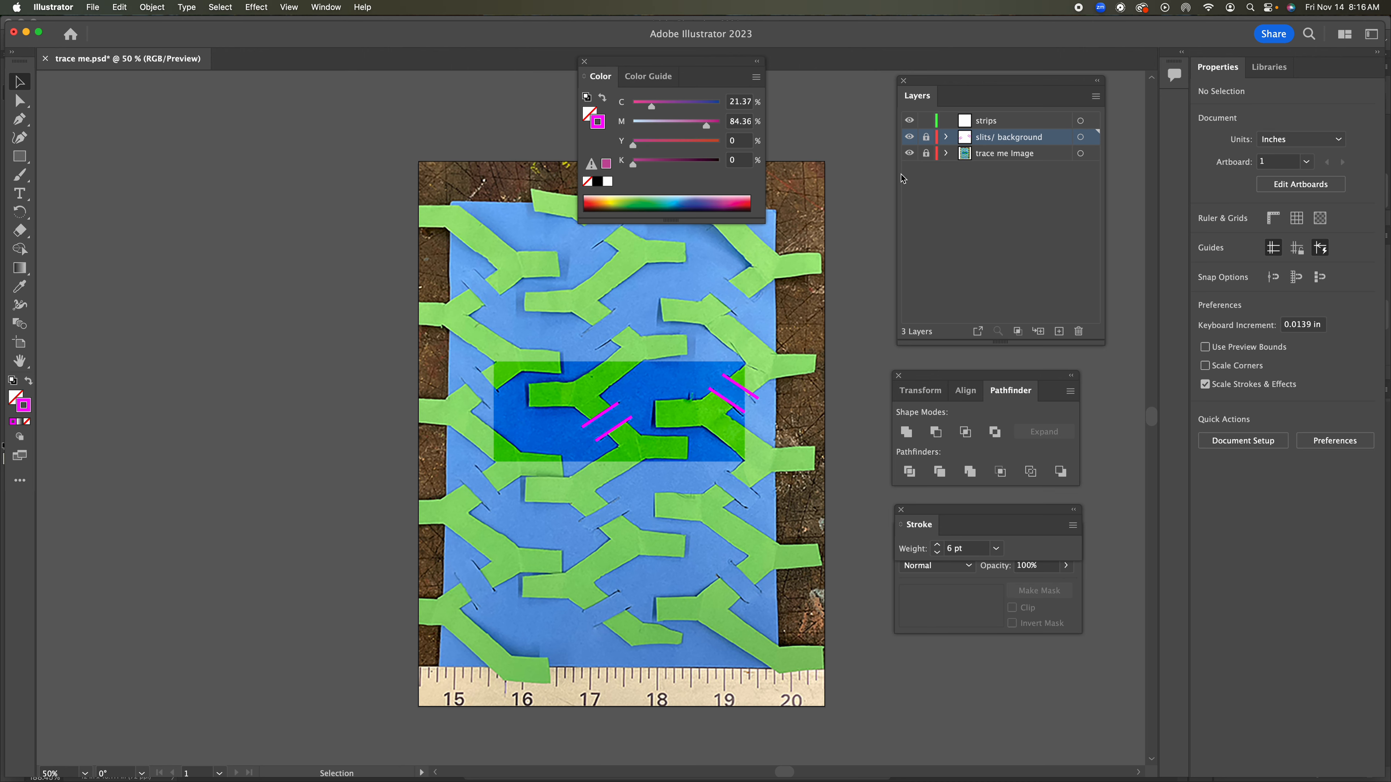
Make the strips layer active and set the stroke colour to orange-red ff4800
left_click(1008, 121)
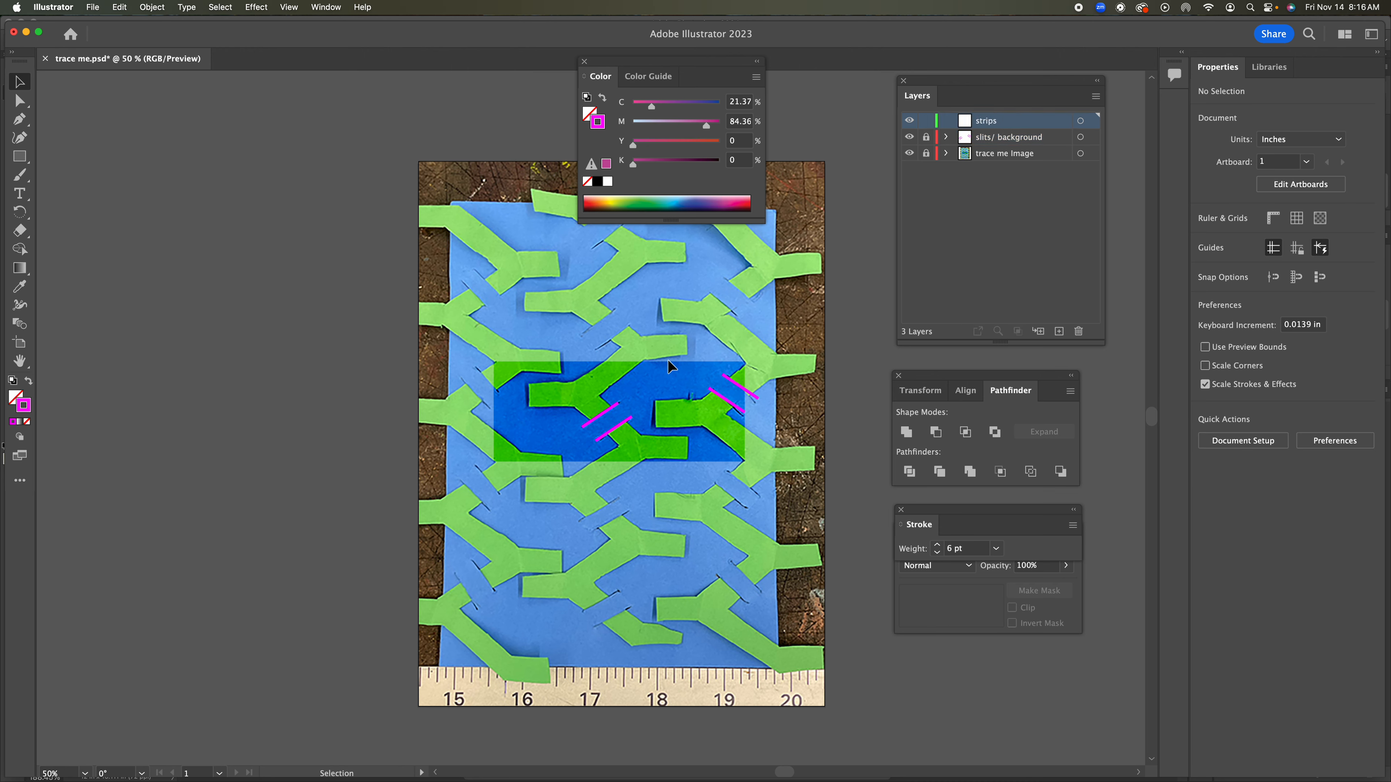
double_click(23, 405)
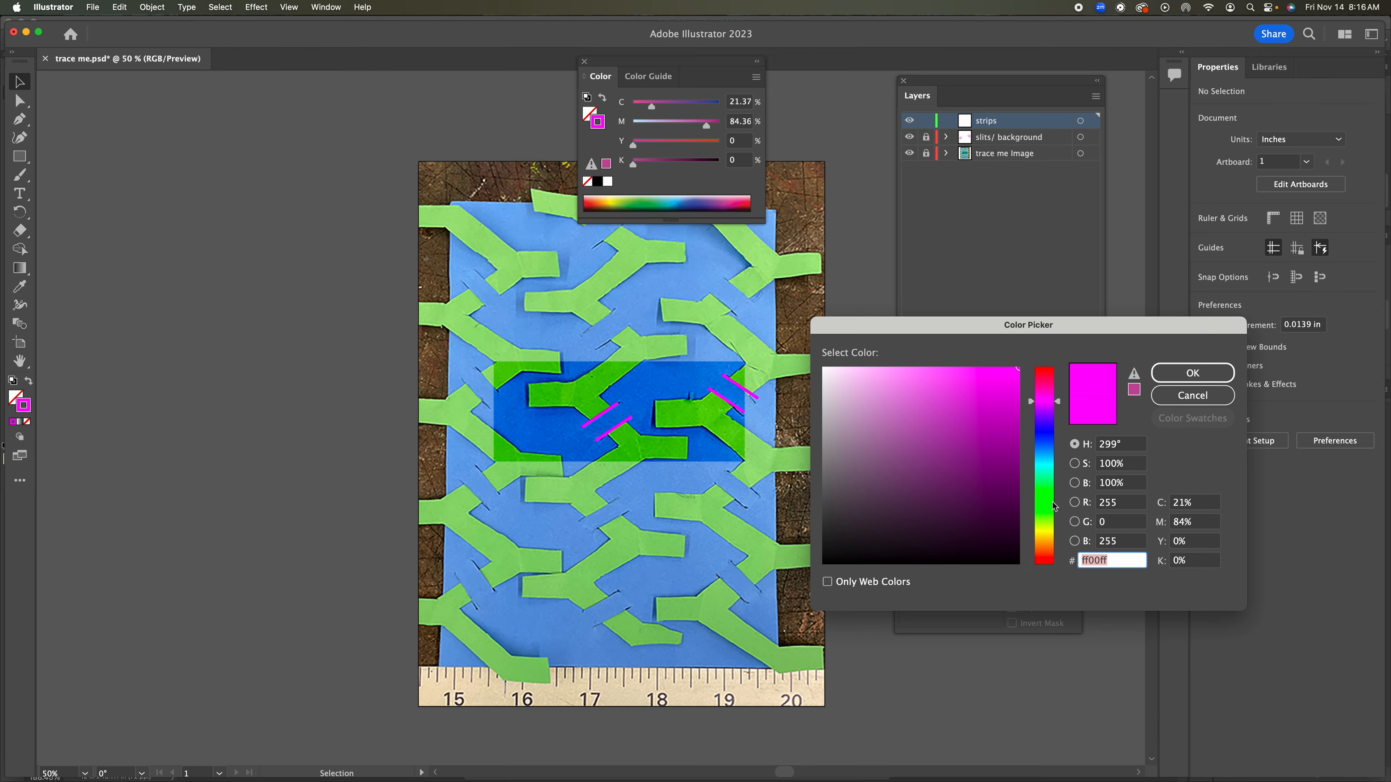
left_click(1046, 557)
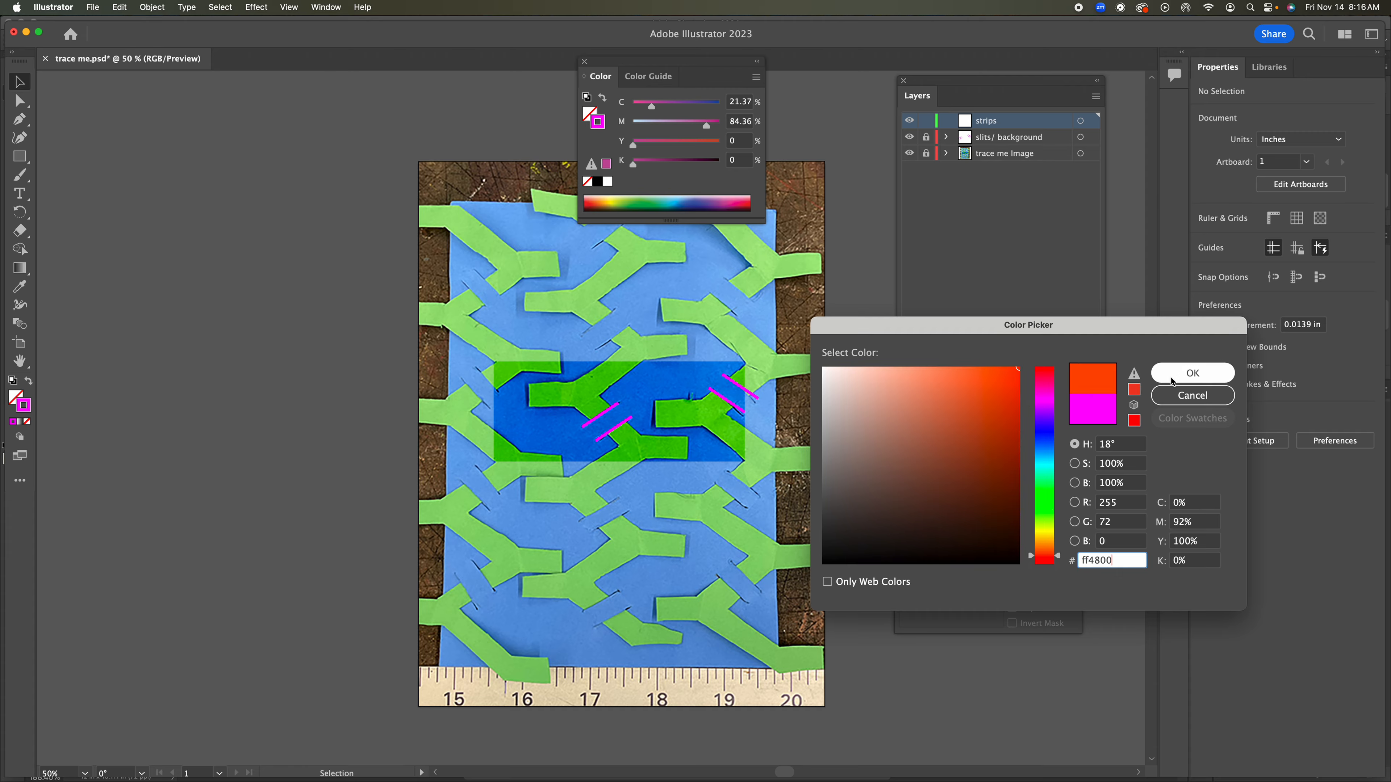
left_click(1181, 372)
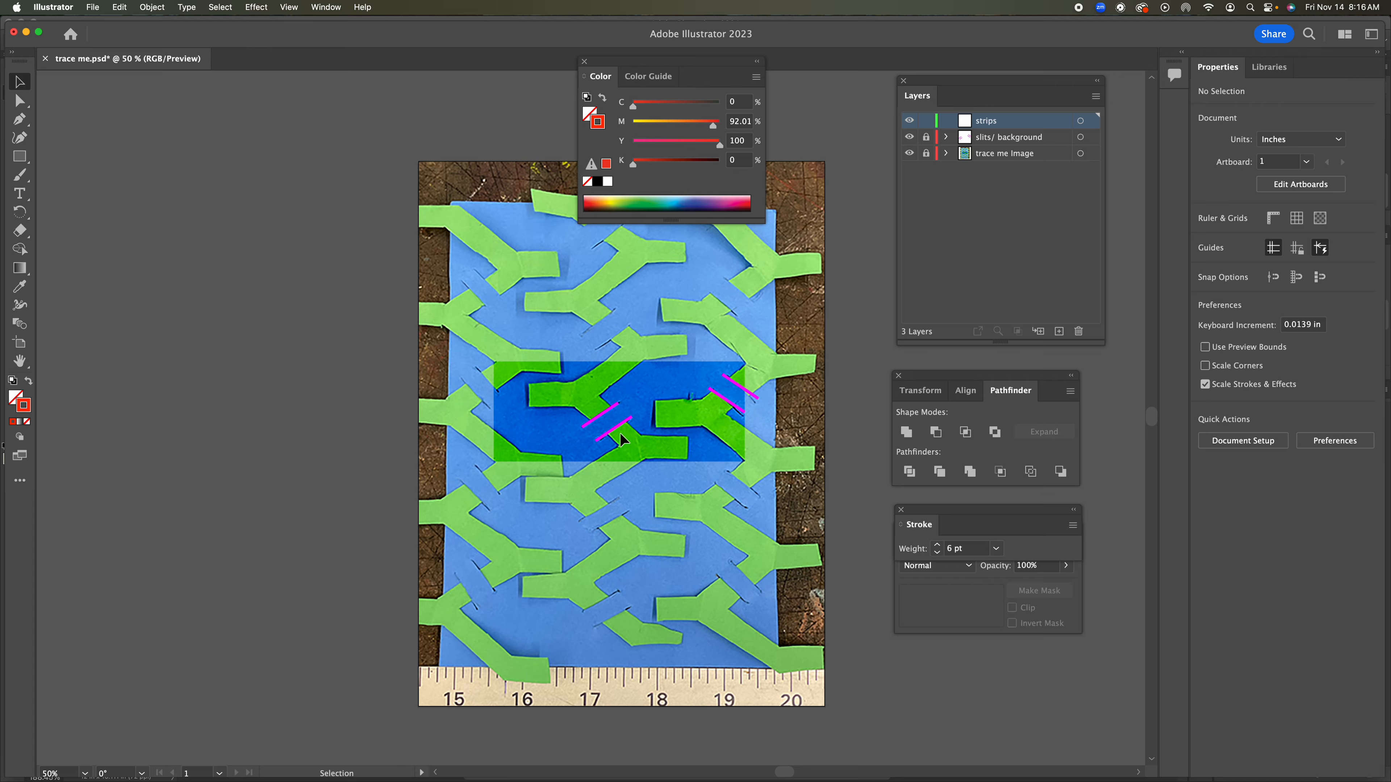
Trace the upper edge and half the end of the lower-centre highlighted strip as an open three-segment Pen path starting above the slit pair
key("p")
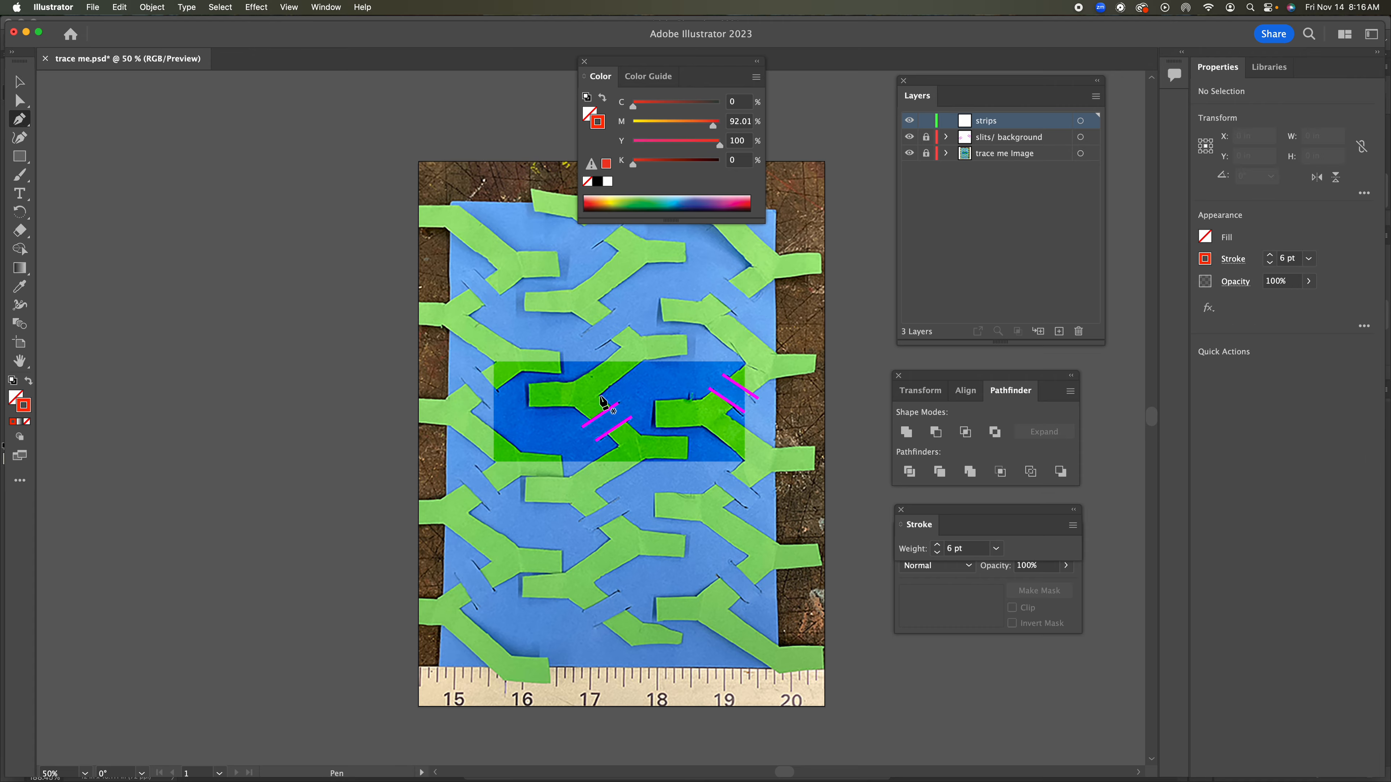
left_click(603, 402)
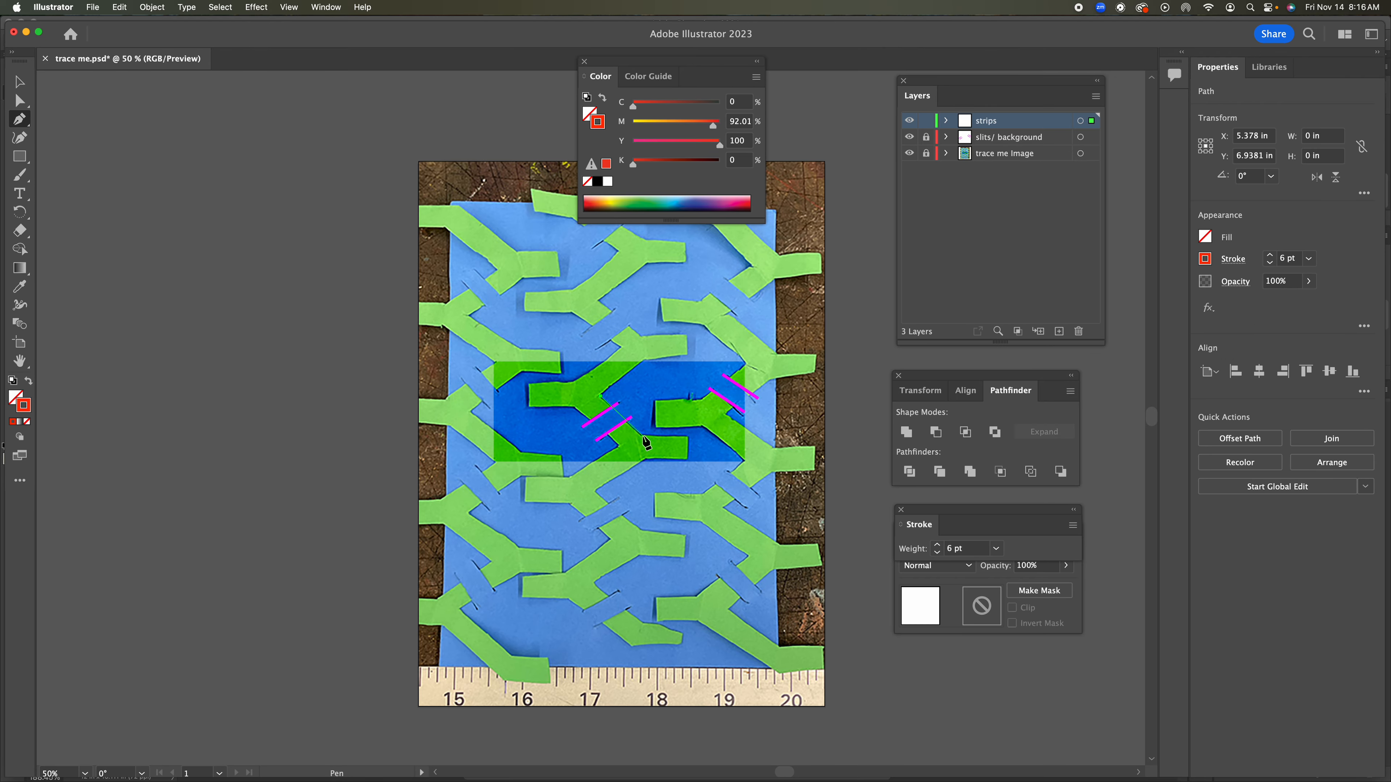
left_click(642, 436)
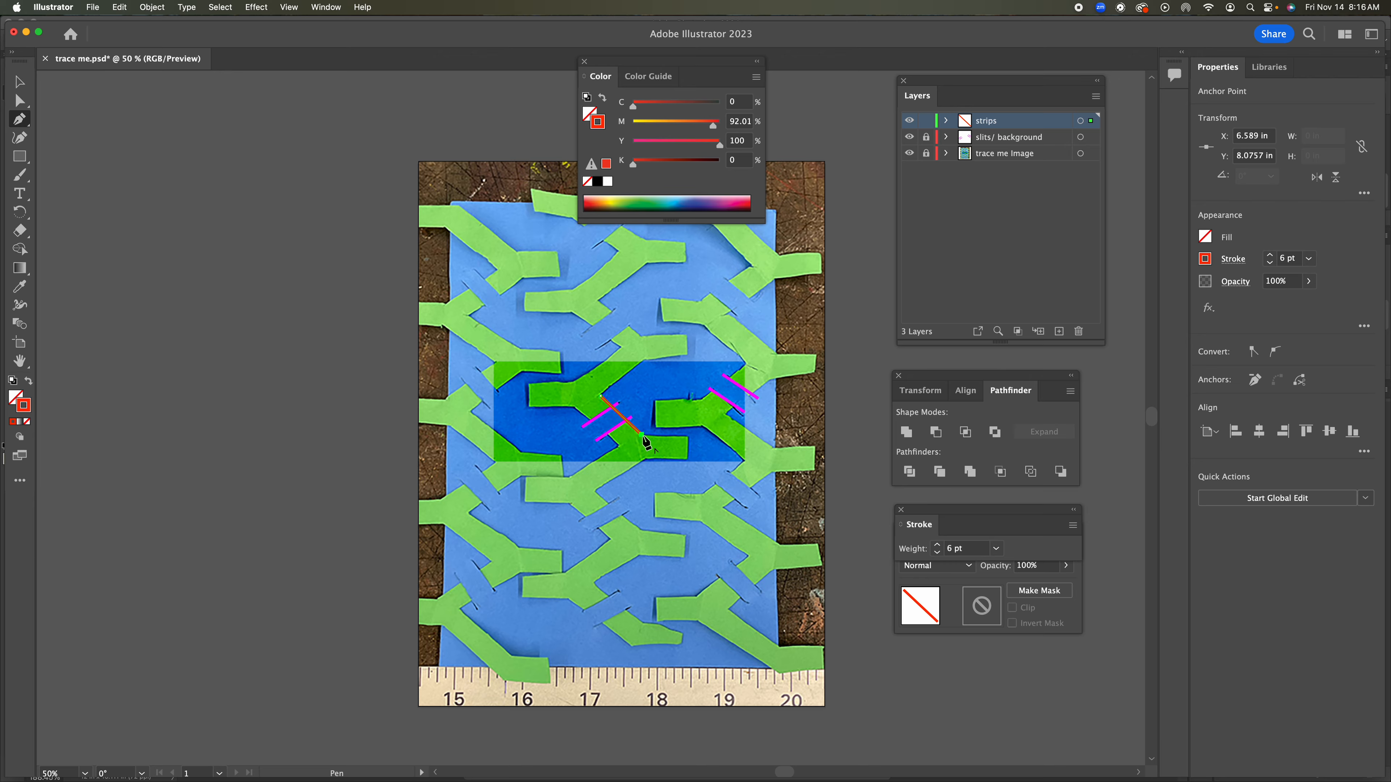
left_click(687, 434)
left_click(687, 448)
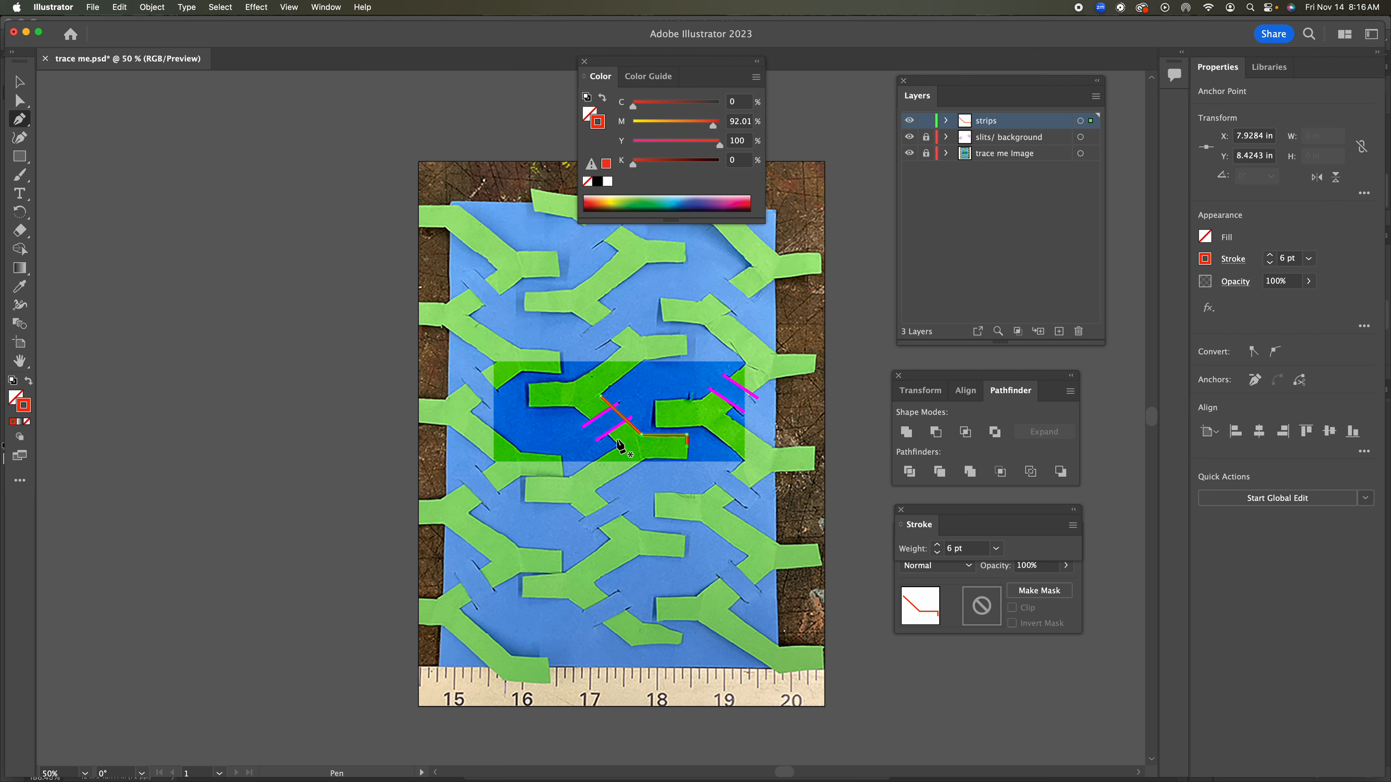
left_click(22, 82)
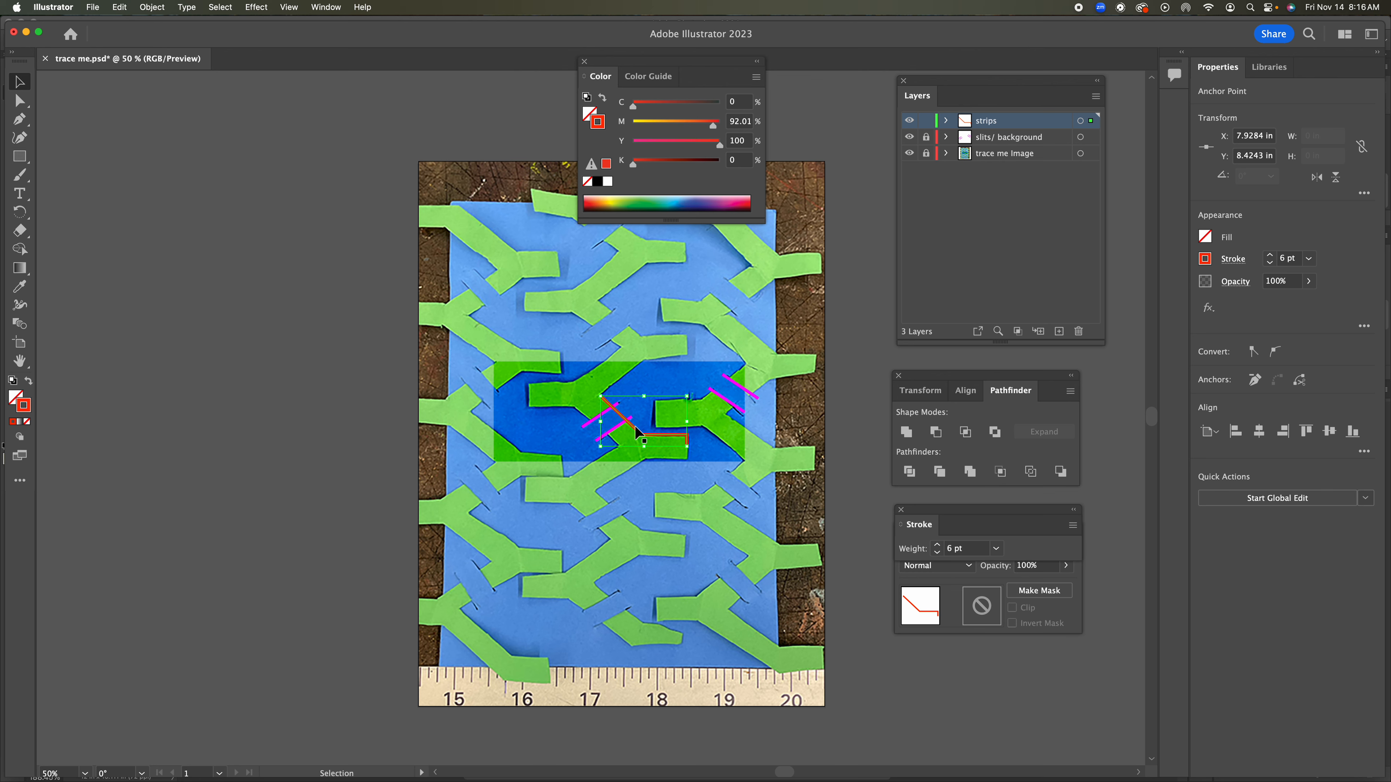
Try to make a copy of the strip outline reflected across the horizontal axis
left_click(152, 7)
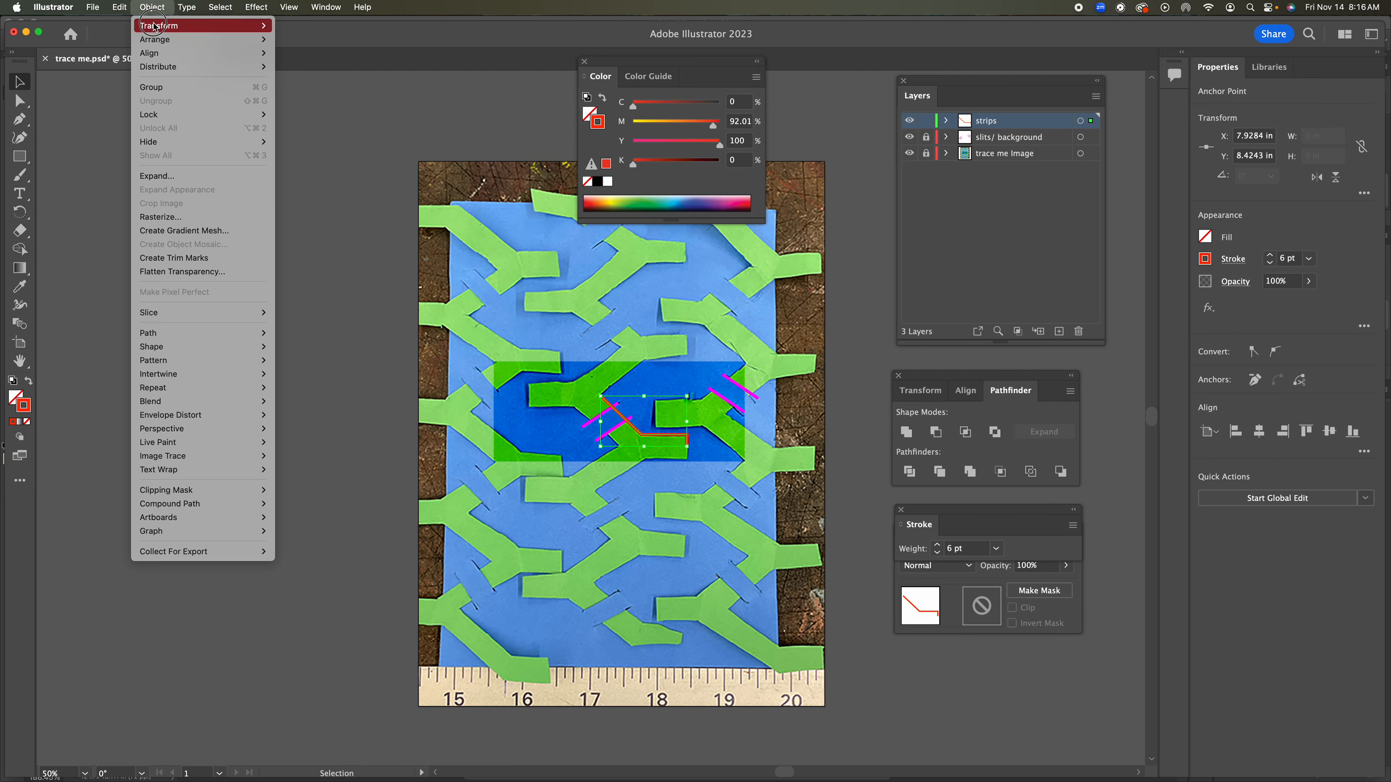
mouse_move(158, 26)
left_click(340, 74)
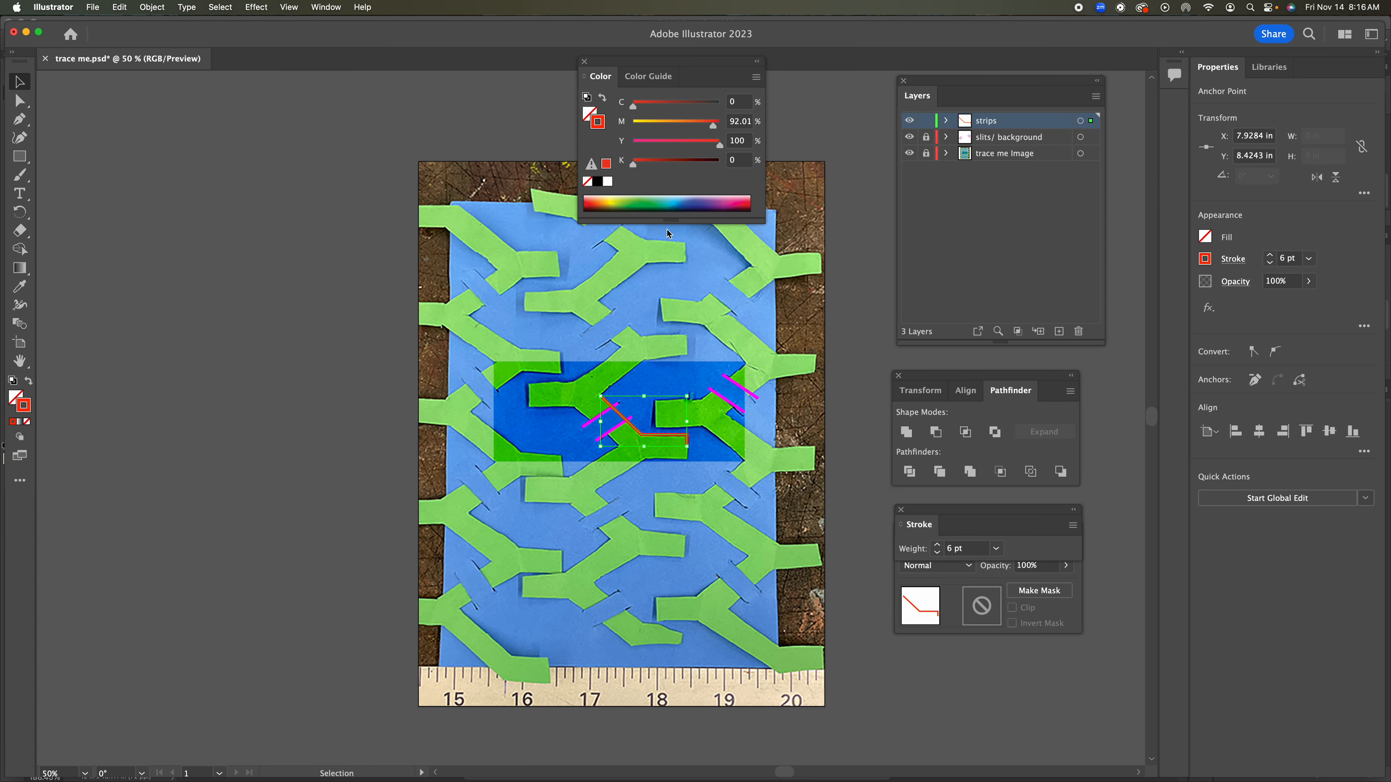
left_click(87, 110)
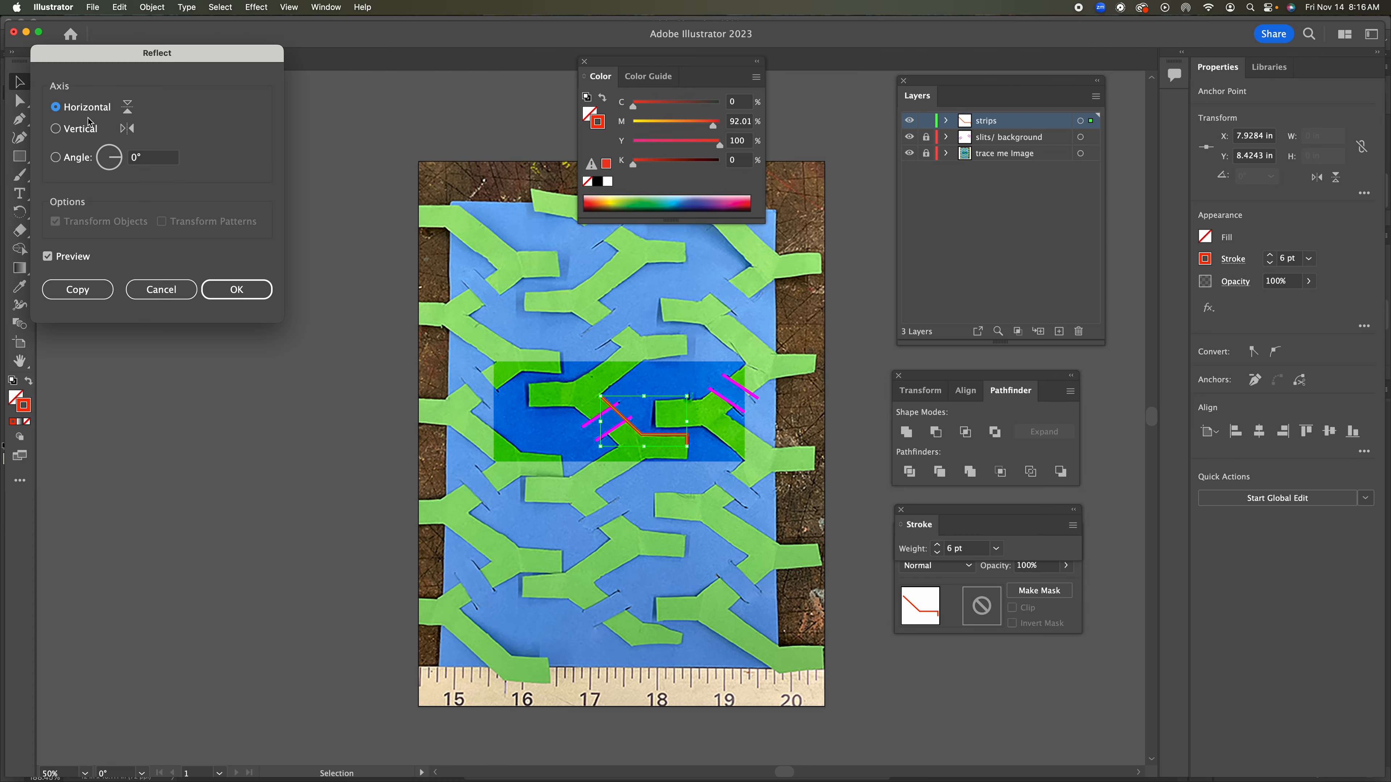
left_click(82, 295)
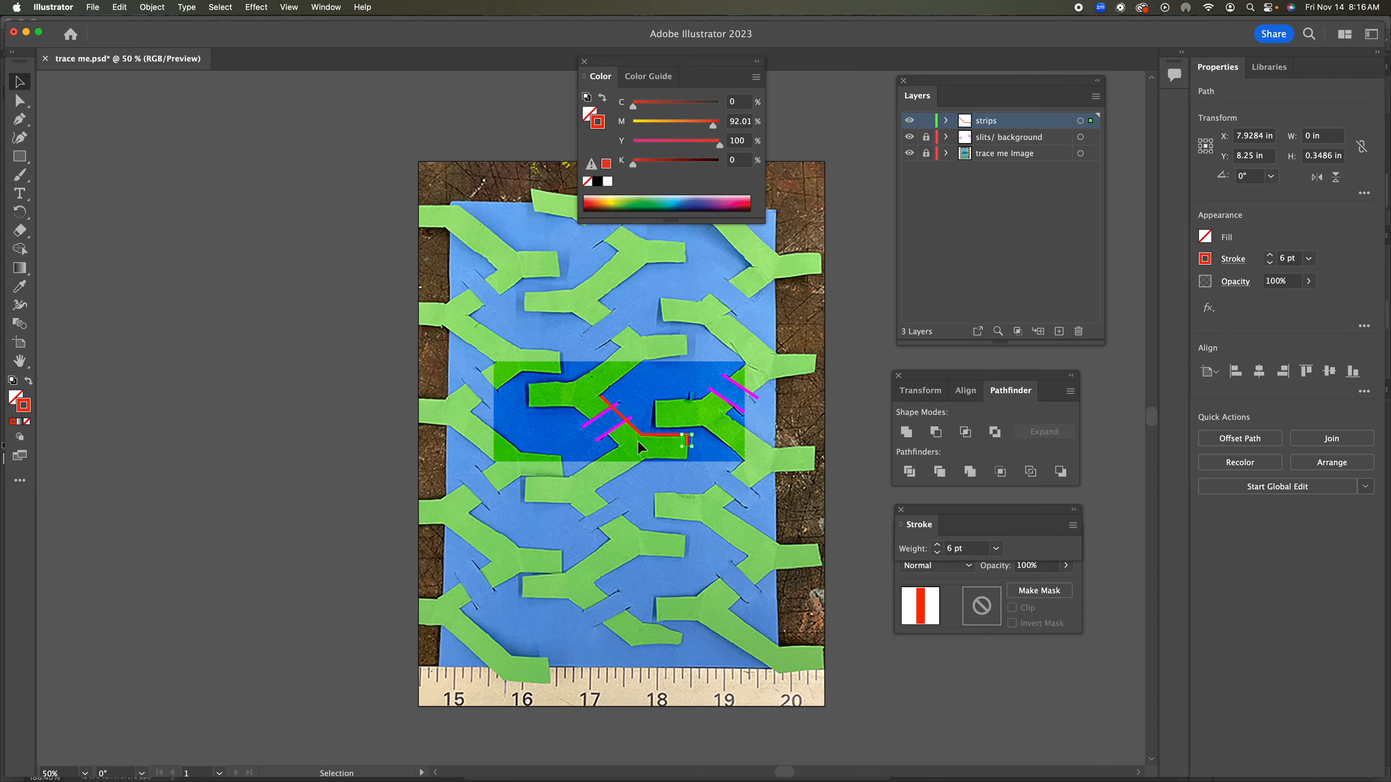
left_click(719, 477)
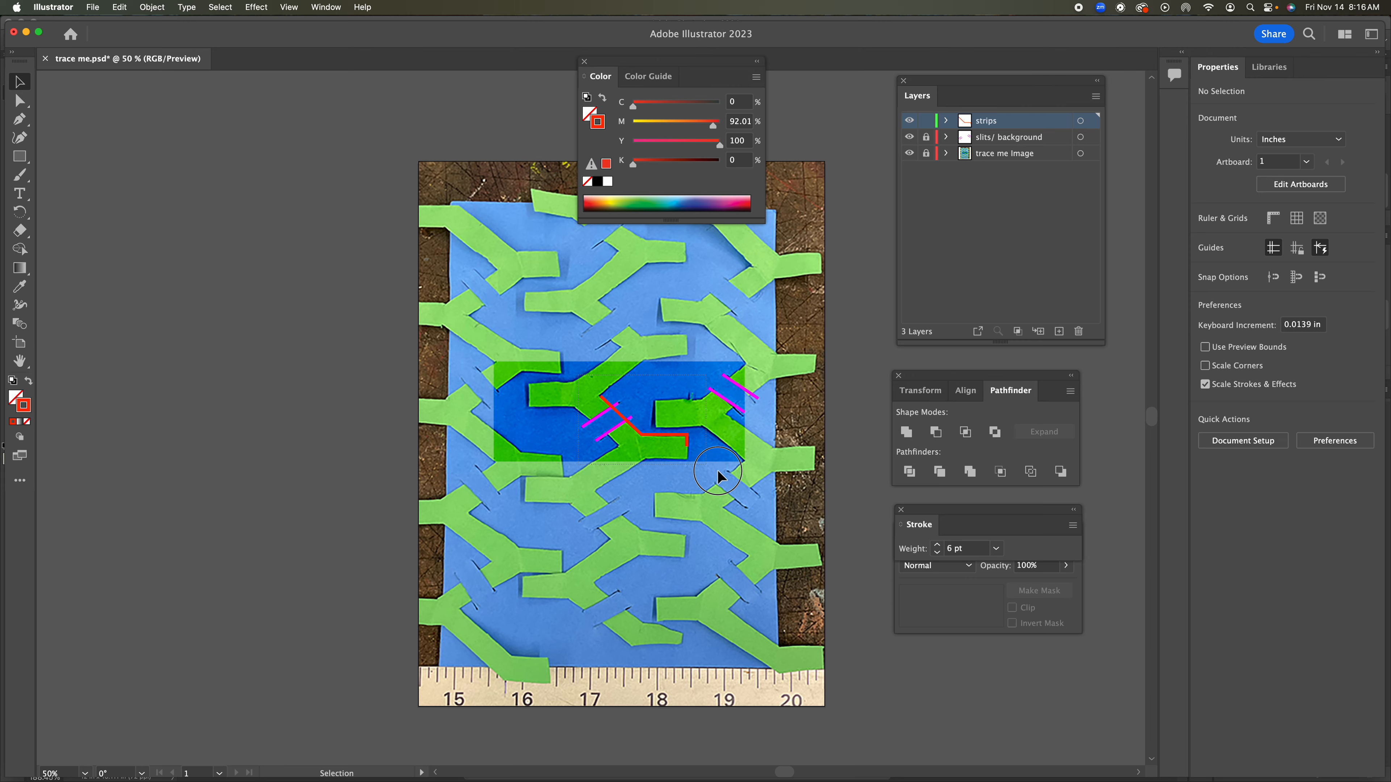
Create a copy of the open strip outline reflected across the horizontal axis
left_click(621, 415)
left_click(152, 7)
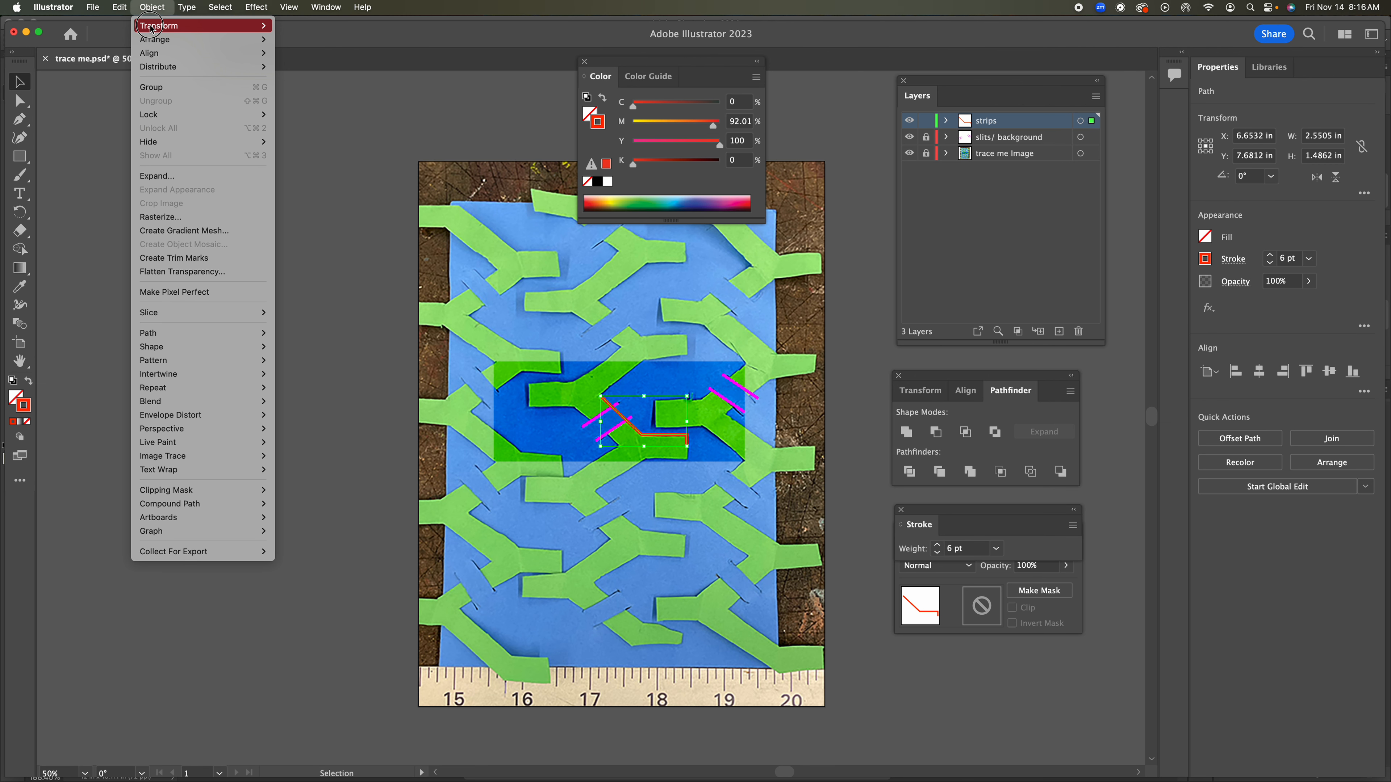
left_click(152, 27)
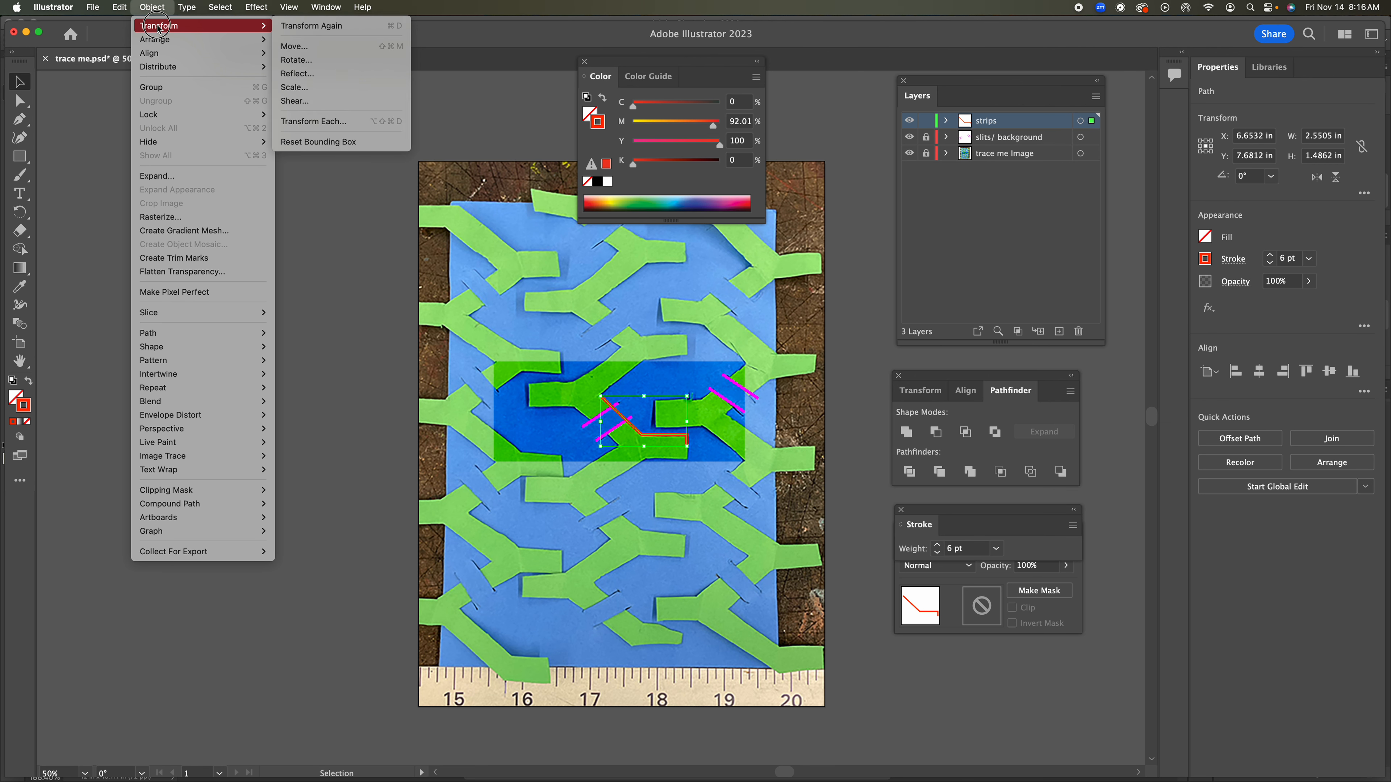
left_click(360, 75)
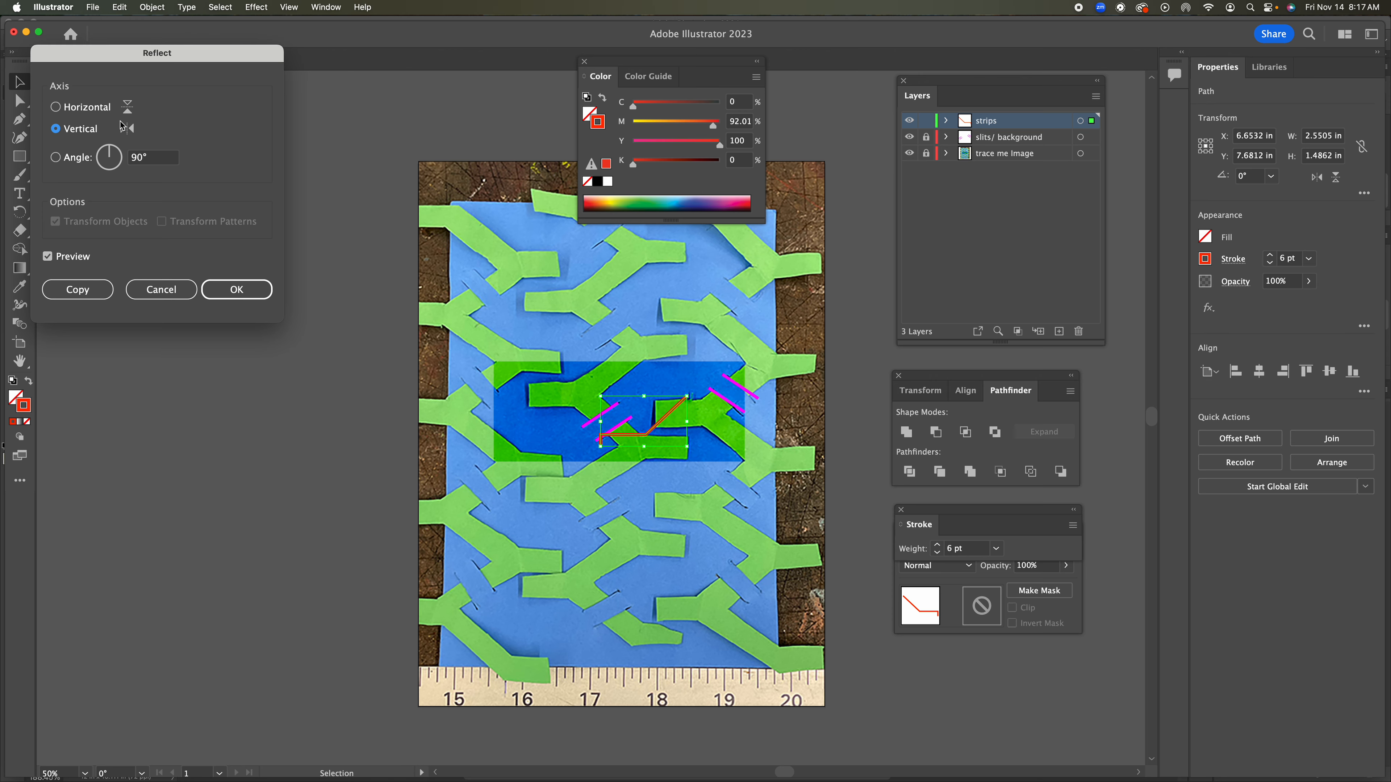
left_click(100, 113)
left_click(77, 289)
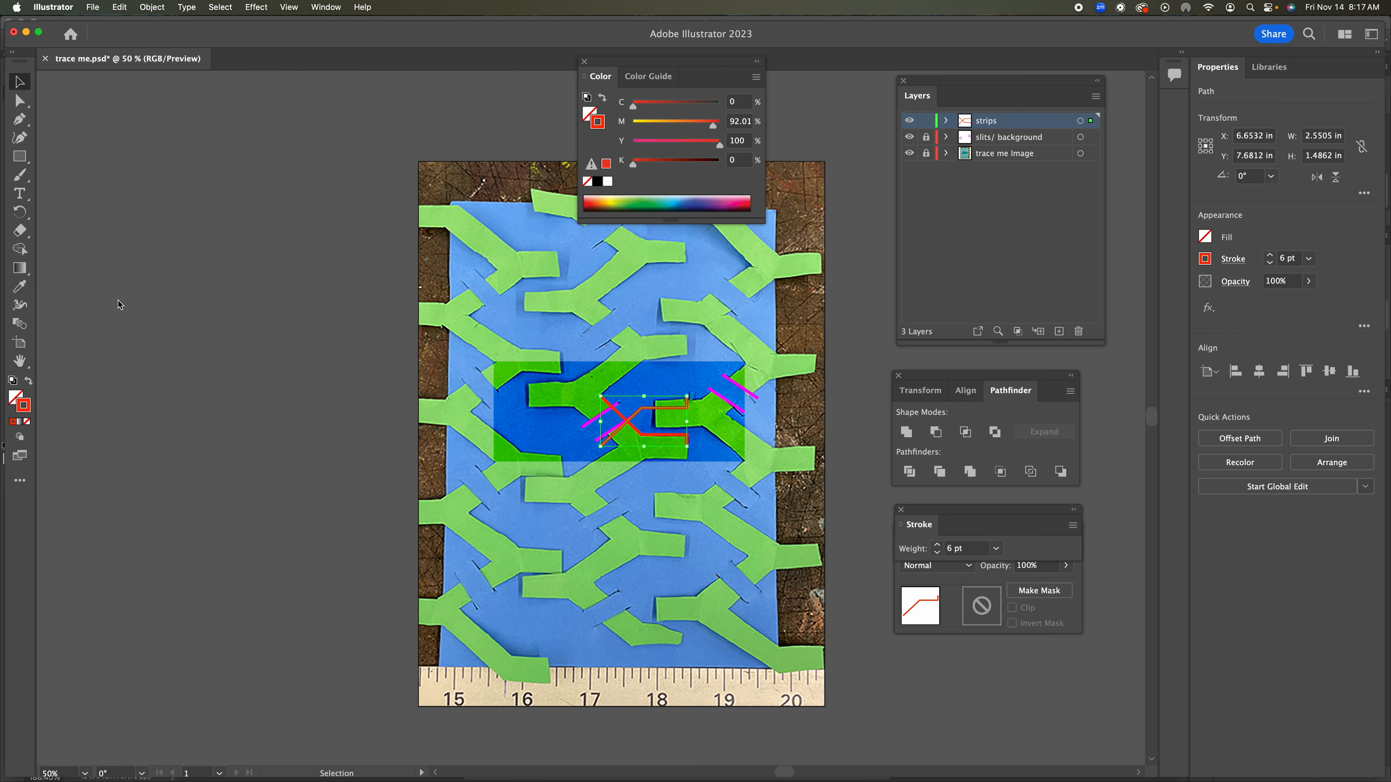
Nudge the reflected copy straight down until it follows the strip's lower edge and its end meets the original outline's end
key("Down")
key("Down")
key("Down")
key("Down")
key("Down")
key("Down")
key("Down")
key("Down")
key("Down")
key("Down")
key("Down")
key("Down")
key("Down")
key("Down")
key("Down")
key("Down")
key("Down")
key("Down")
key("Down")
key("Down")
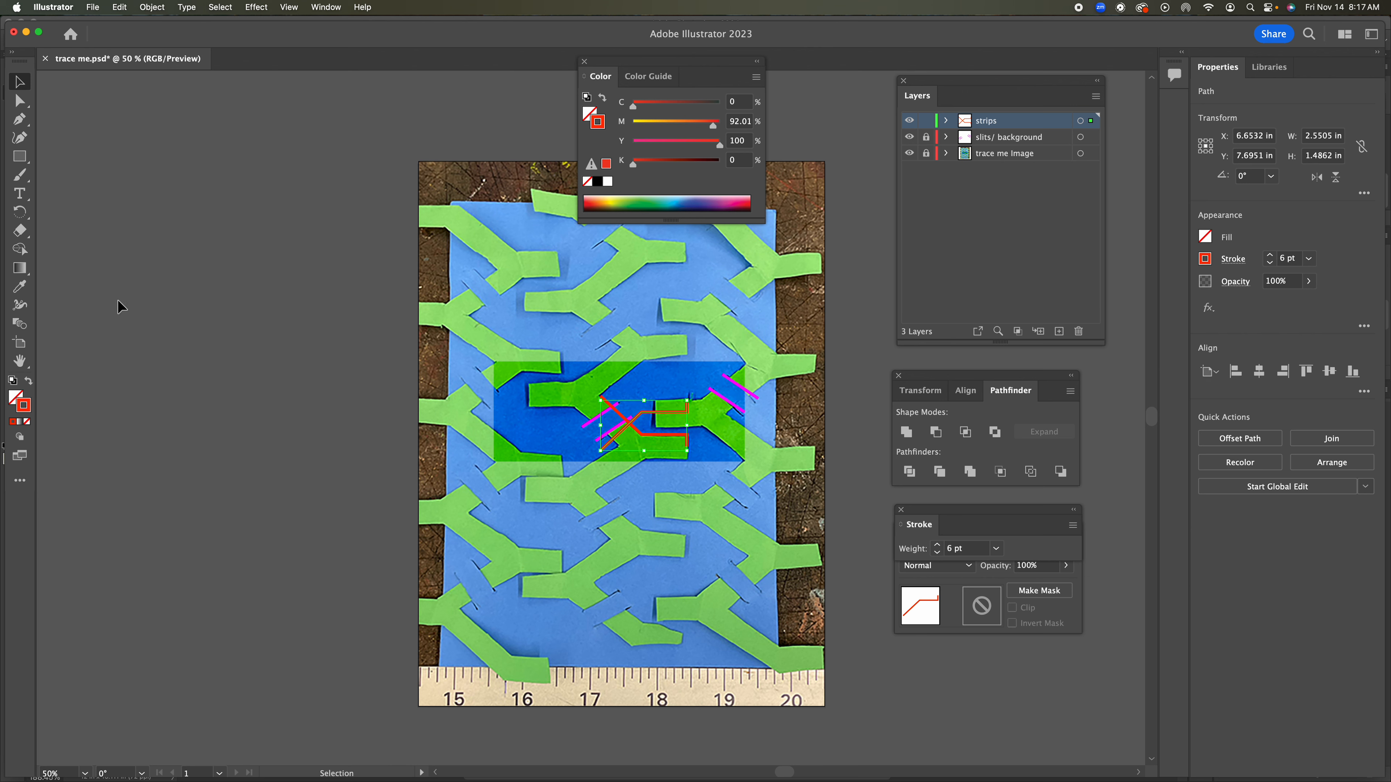
key("Down")
key("Down")
key("Down")
key("Down")
key("Down")
key("Down")
key("Down")
key("Down")
key("Down")
key("Down")
key("Down")
key("Down")
key("Down")
key("Down")
key("Down")
key("Down")
key("Down")
key("Down")
key("Down")
key("Down")
key("Down")
key("Down")
key("Down")
key("Down")
key("Down")
key("Down")
key("Down")
key("Down")
key("Down")
key("Down")
key("Down")
key("Down")
key("Down")
key("Down")
key("Down")
key("Down")
key("Down")
key("Down")
key("Down")
key("Down")
key("Down")
key("Down")
key("Down")
key("Down")
key("Down")
key("Down")
key("Down")
key("Down")
key("Down")
key("Down")
key("Down")
key("Down")
key("Down")
key("Down")
key("Down")
key("Down")
key("Down")
key("Down")
key("Down")
key("Down")
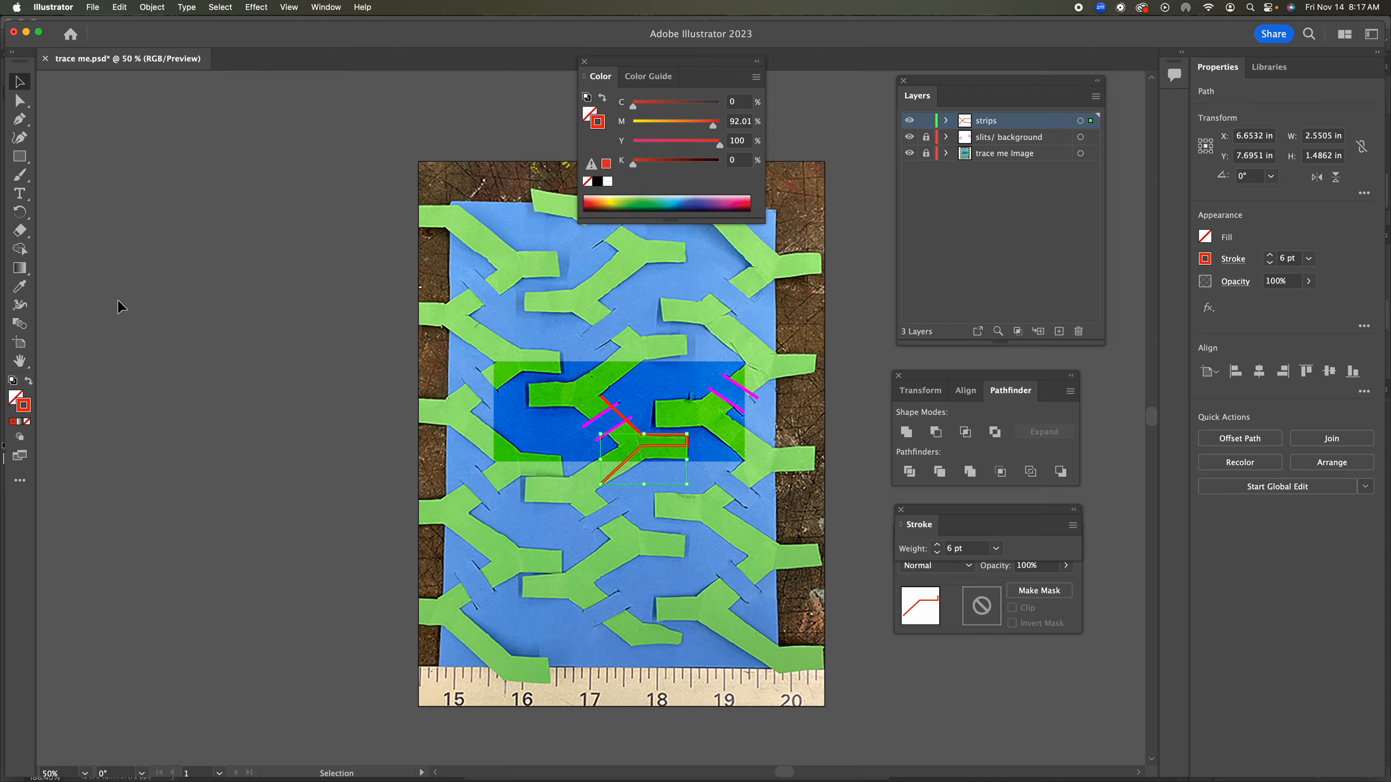
key("Down")
key("Down")
key("Down")
key("Down")
key("Down")
key("Down")
key("Down")
key("Down")
key("Down")
key("Down")
key("Down")
key("Down")
key("Down")
key("Down")
Inspect the meeting point of the two outline halves up close and fine-tune the copy's vertical position
left_click(30, 363)
left_click_drag(30, 364, 82, 362)
left_click_drag(721, 427, 824, 476)
left_click_drag(667, 468, 829, 547)
left_click_drag(736, 456, 829, 521)
left_click(19, 82)
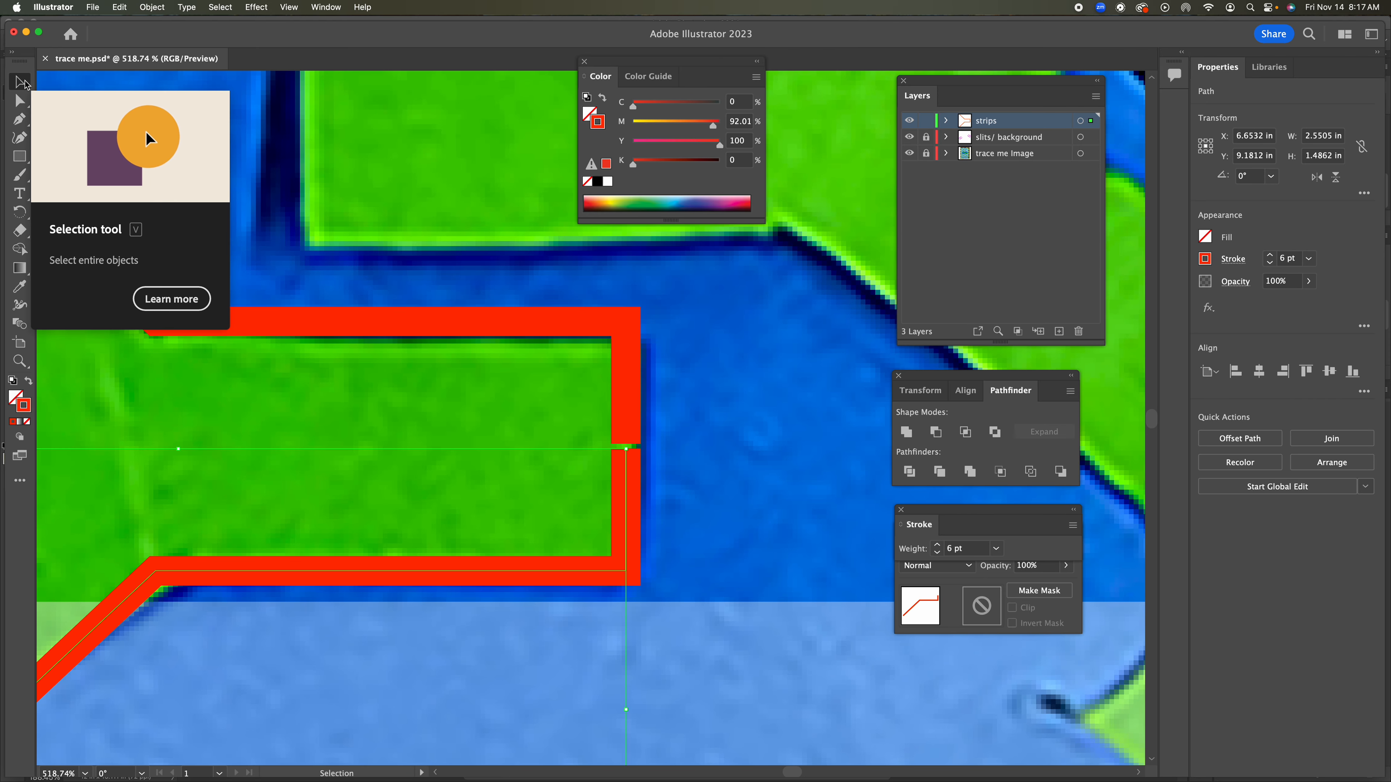
key("Up")
key("Up")
key("Up")
key("Down")
key("Down")
key("Down")
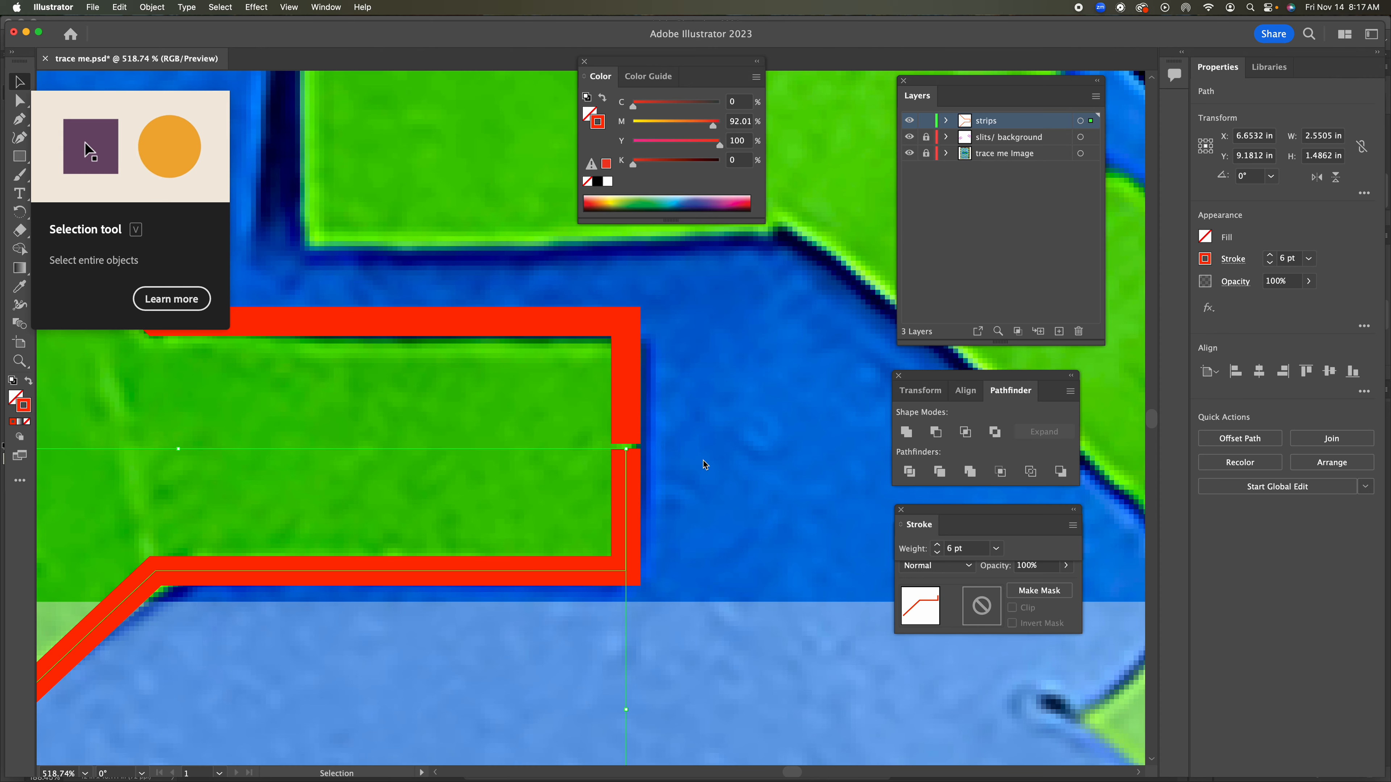
Join the upper and lower outline halves at the strip's end into one path
left_click_drag(691, 420, 615, 459)
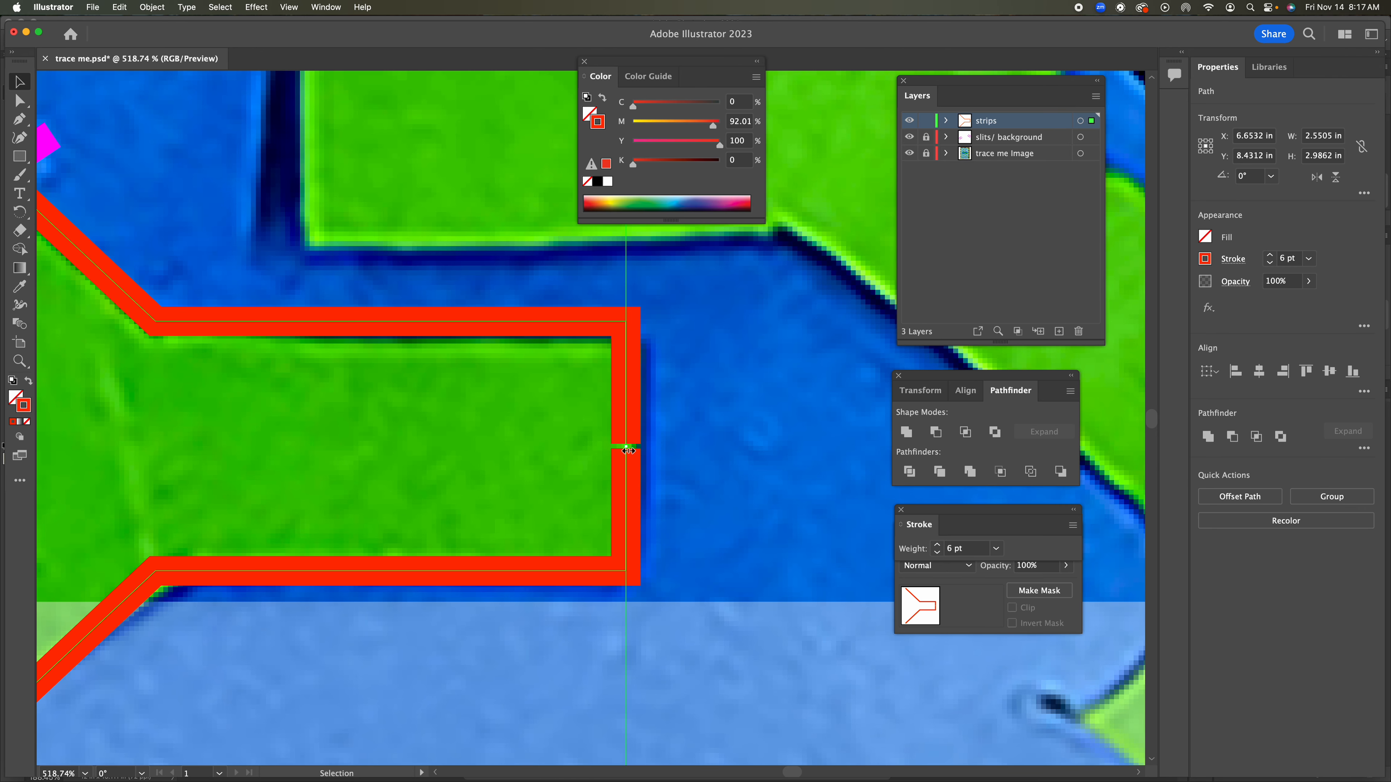
left_click(151, 7)
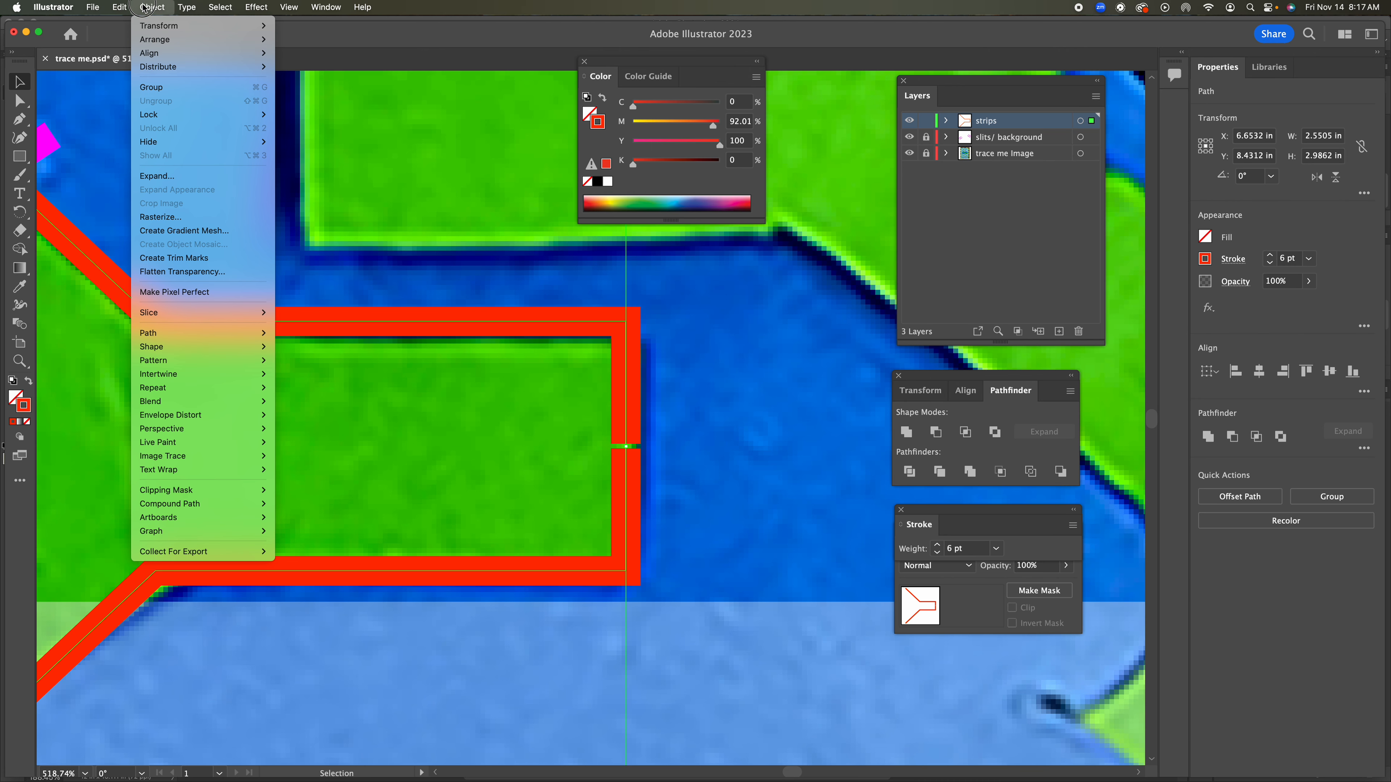
mouse_move(144, 24)
mouse_move(224, 330)
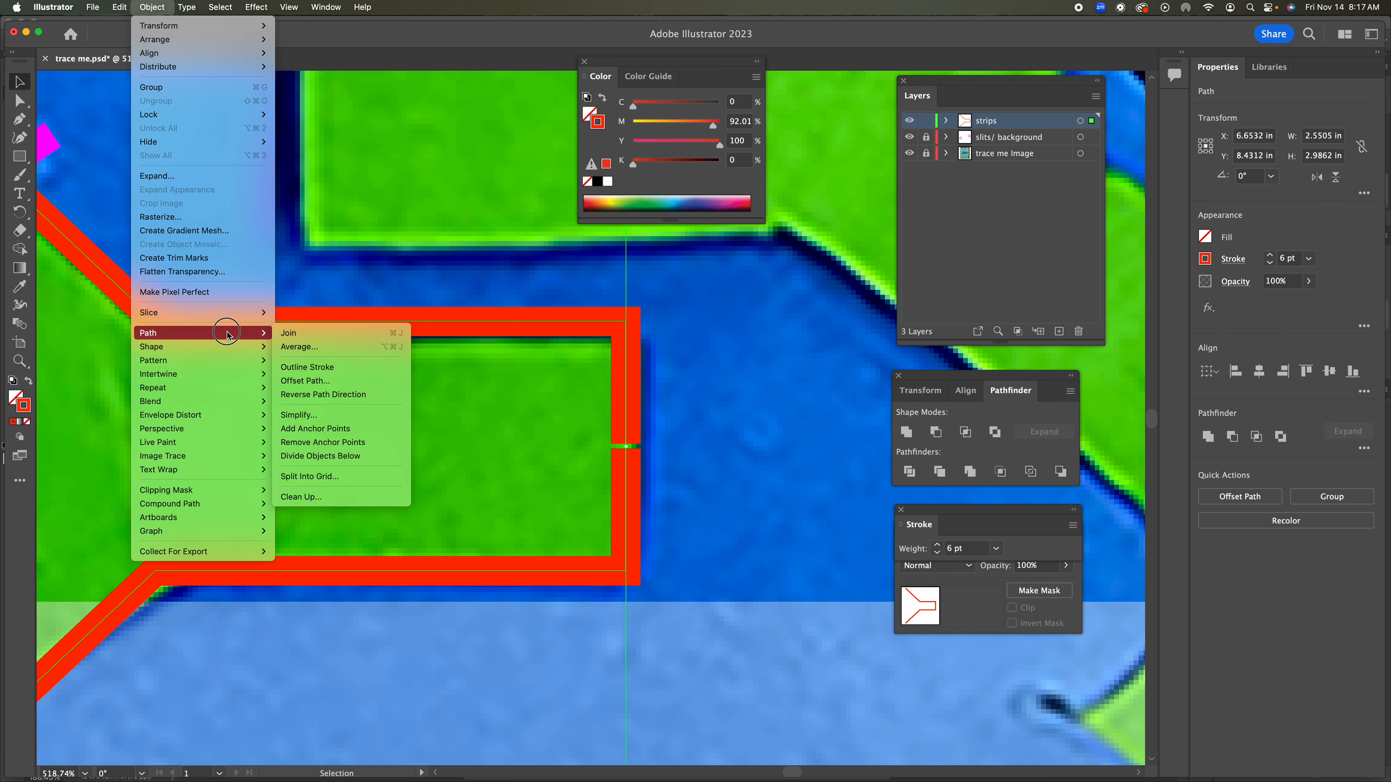
left_click(303, 338)
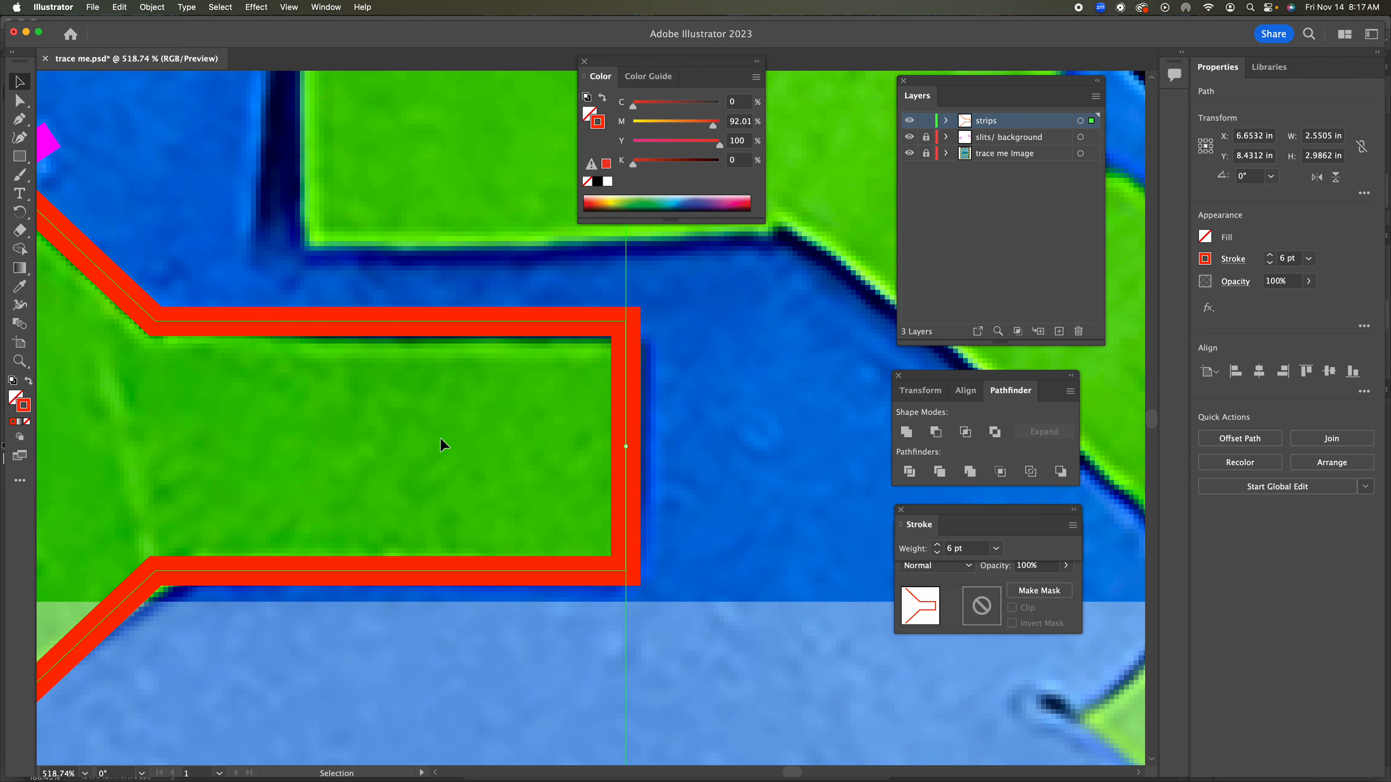
Create a copy of the joined strip outline reflected across the vertical axis
left_click(21, 362)
left_click(60, 377)
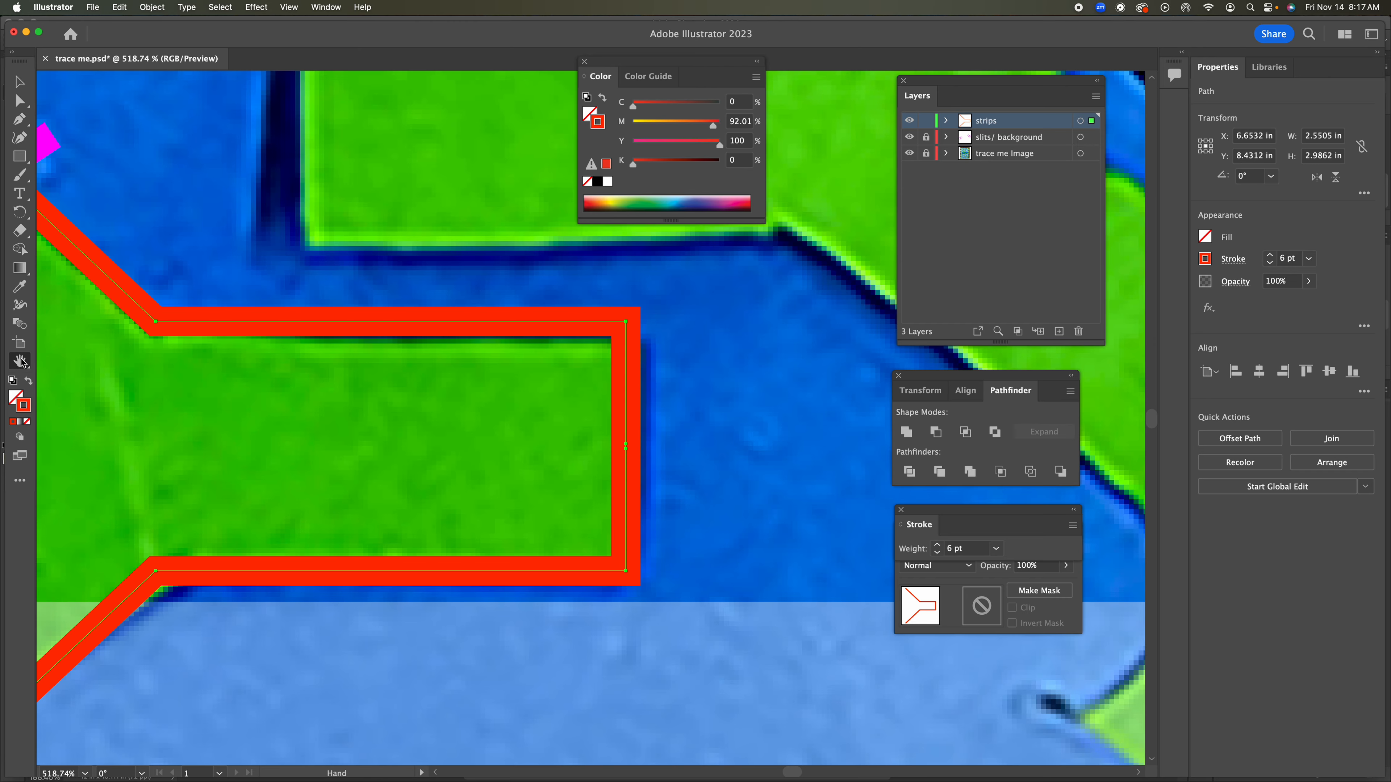
double_click(21, 363)
left_click(19, 82)
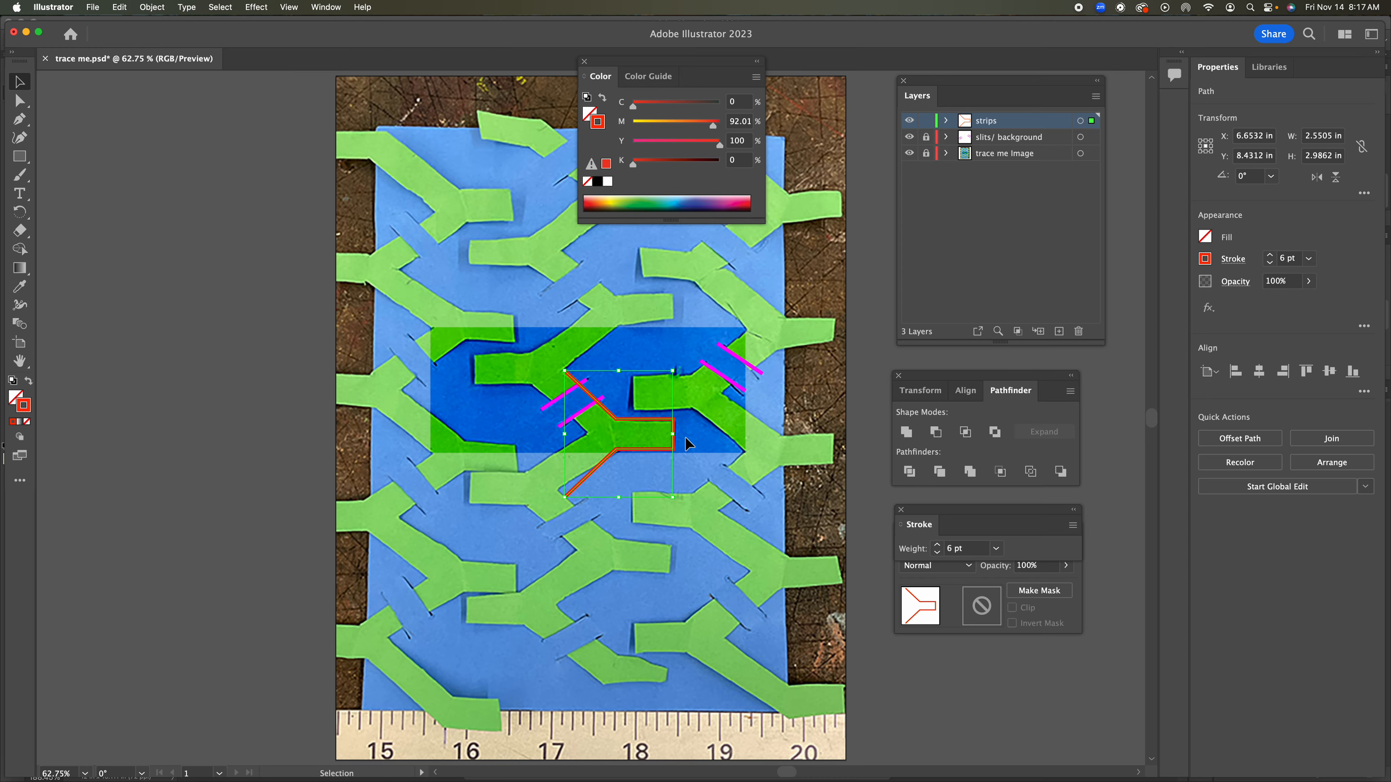
left_click(152, 6)
mouse_move(153, 28)
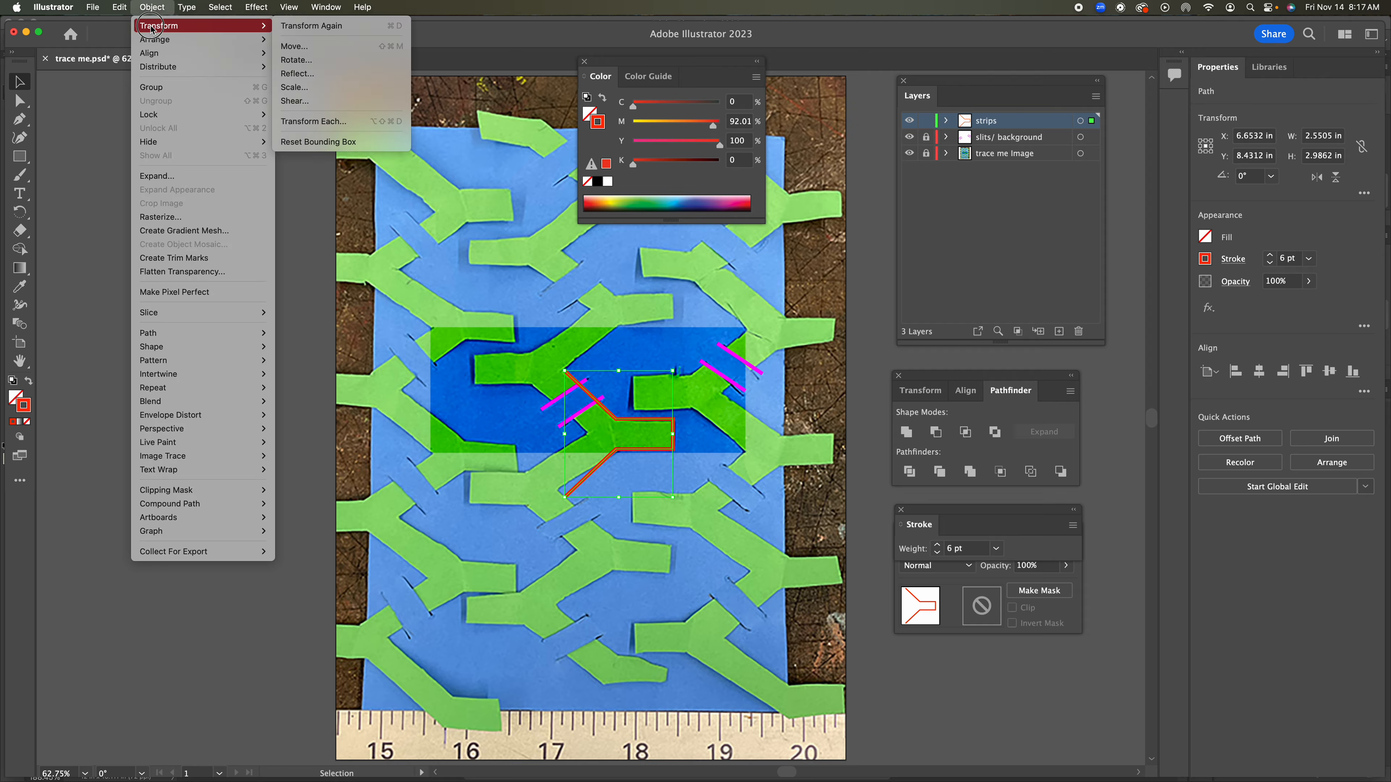
left_click(315, 77)
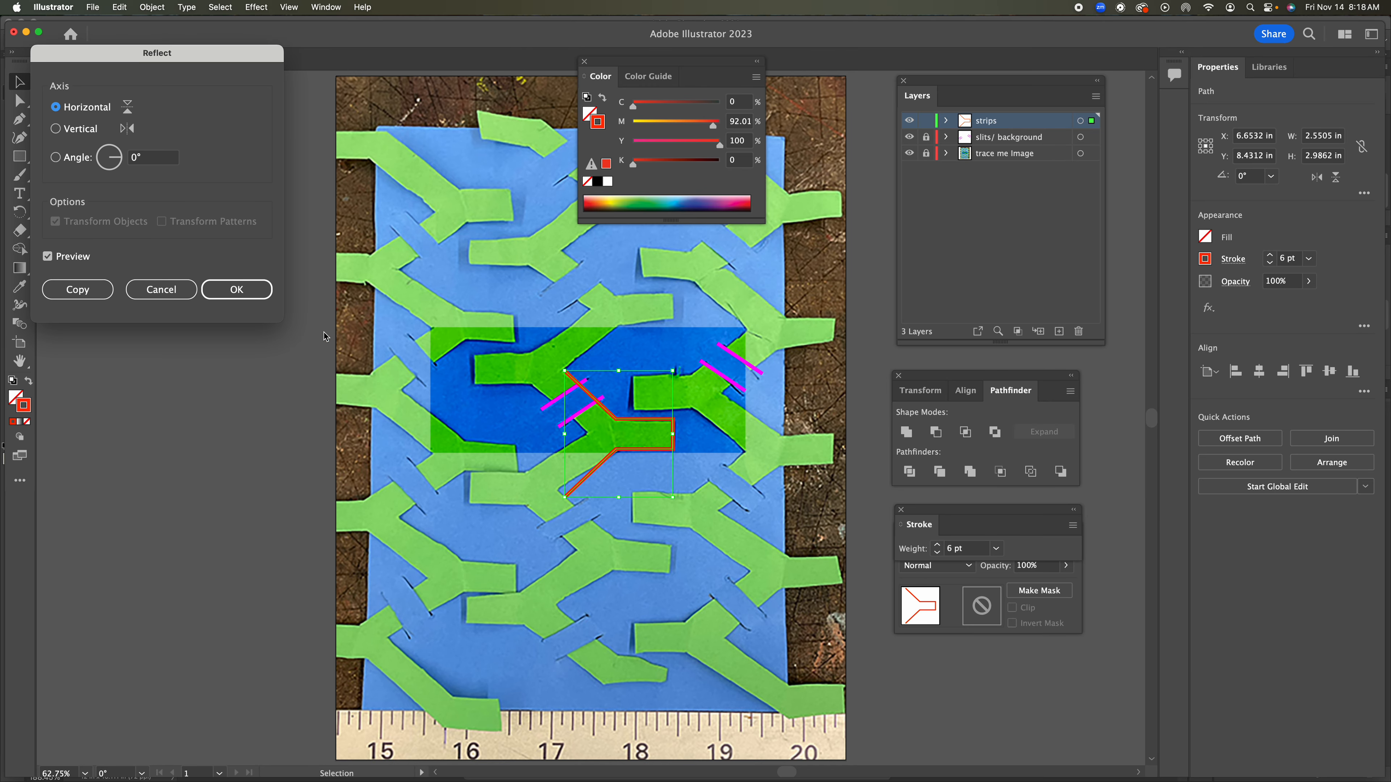
left_click(94, 128)
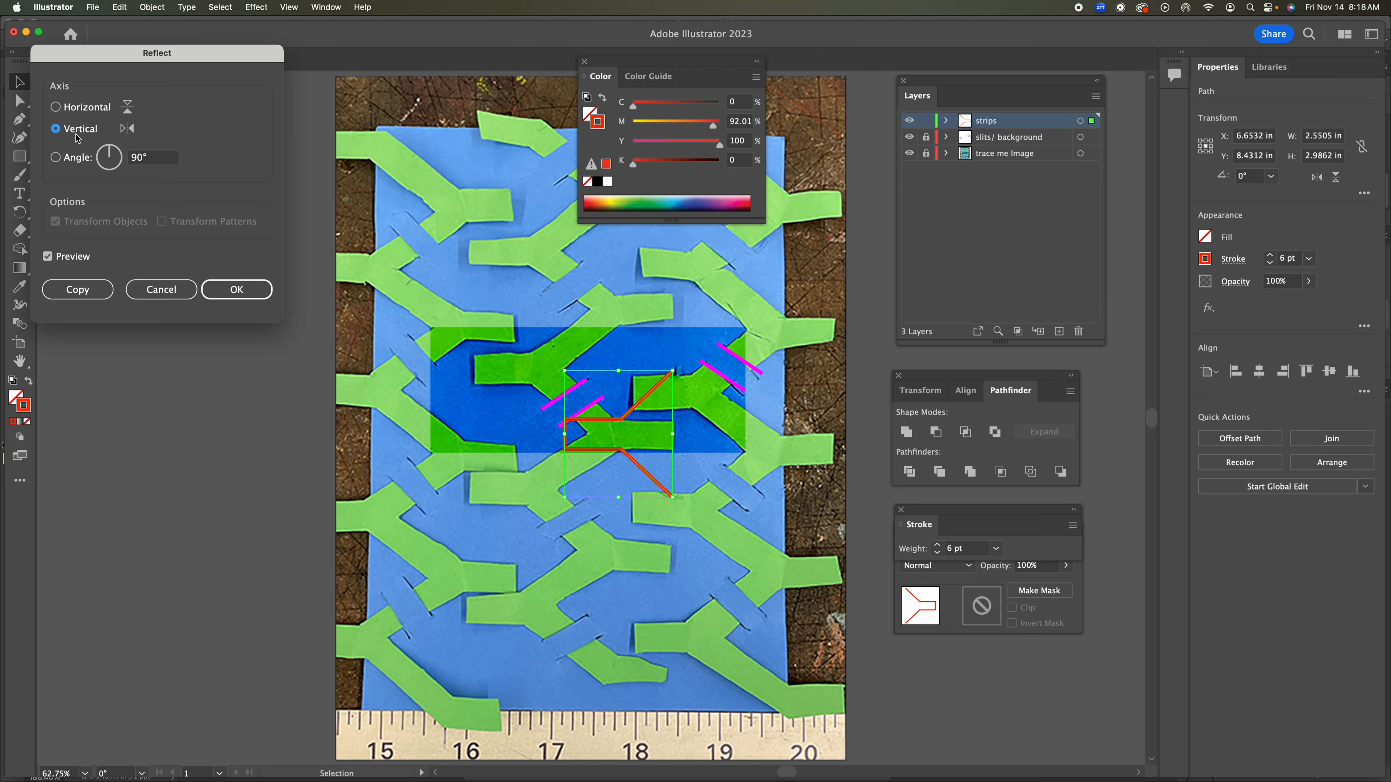
left_click(83, 296)
Position the mirrored outline over the neighbouring highlighted strip on the other side of the slit pair
left_click_drag(637, 466, 553, 403)
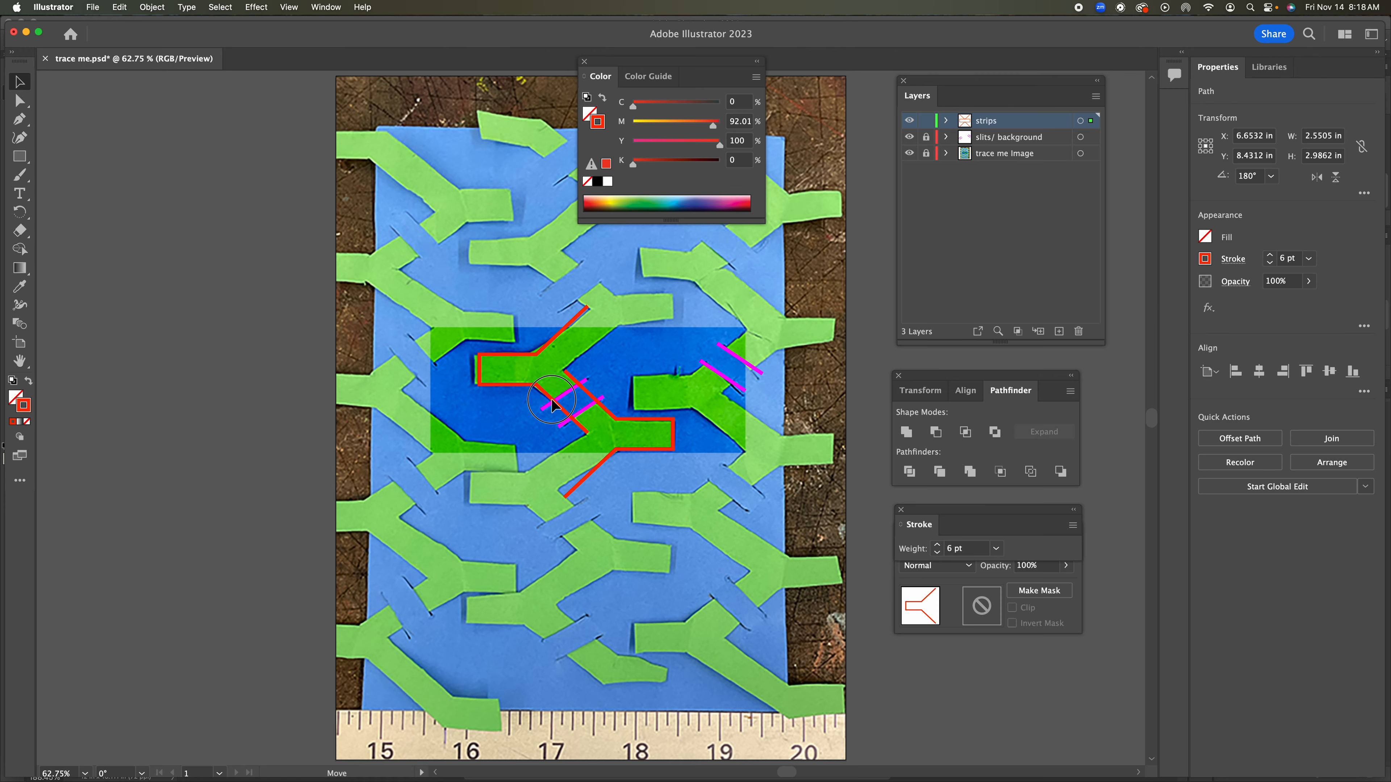
left_click_drag(551, 400, 552, 404)
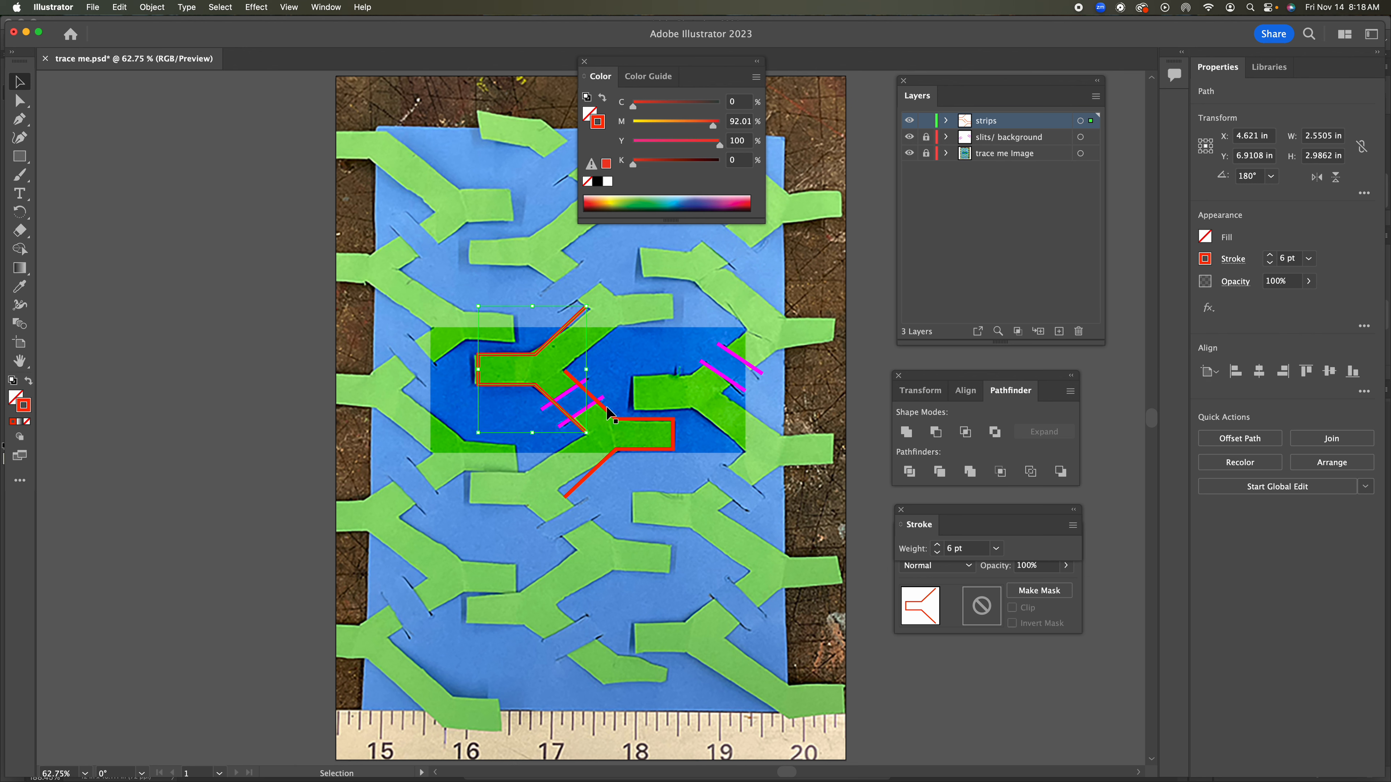
left_click_drag(517, 390, 520, 390)
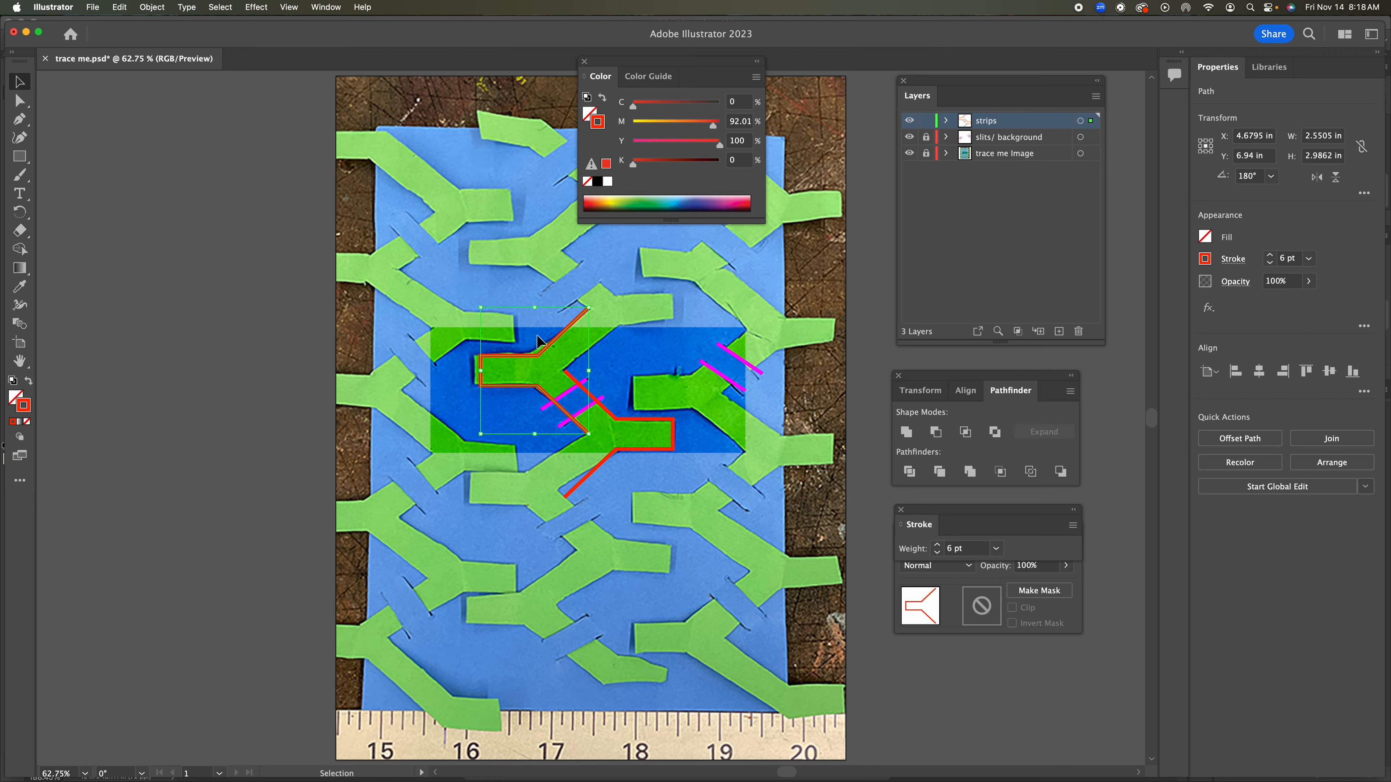
Copy both strip outlines together with a Move of 0 in horizontally and 2 in vertically
left_click_drag(443, 273, 692, 539)
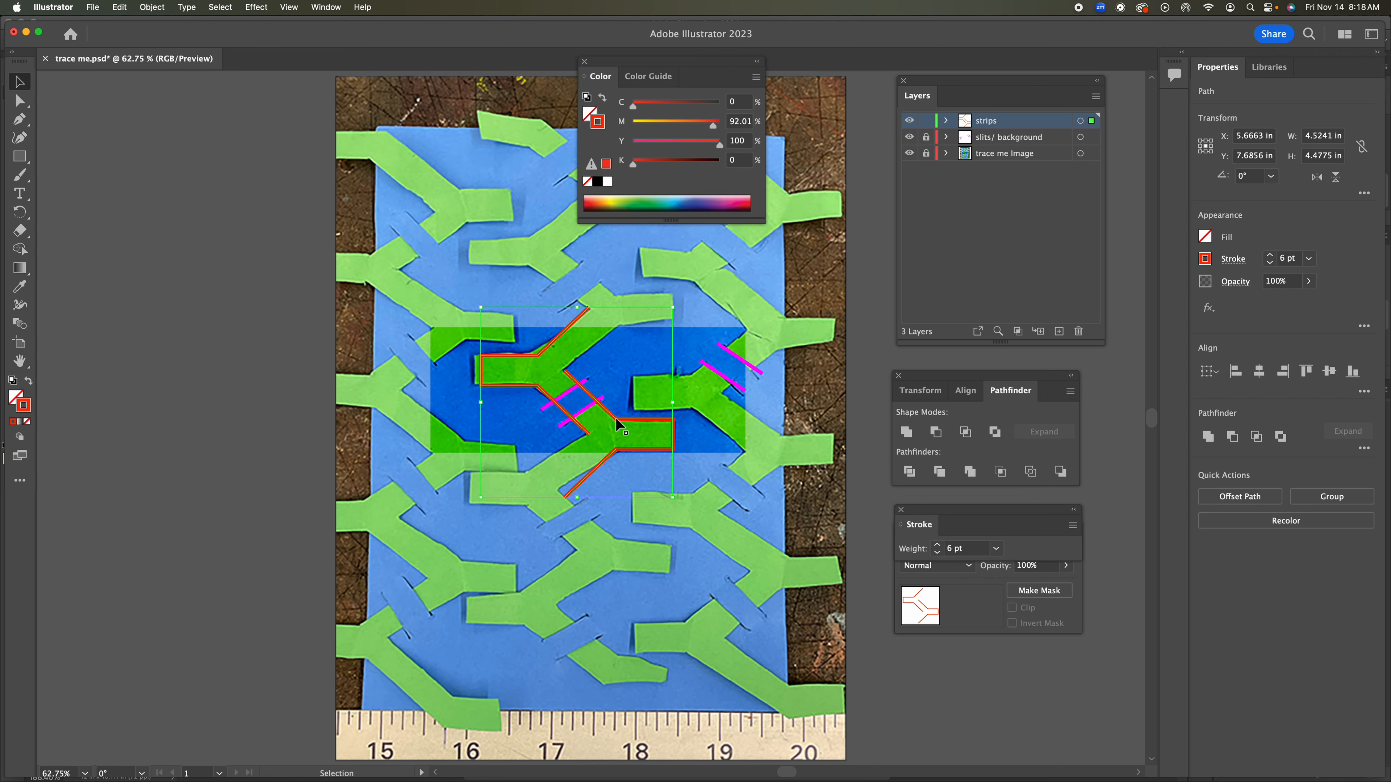
left_click(152, 7)
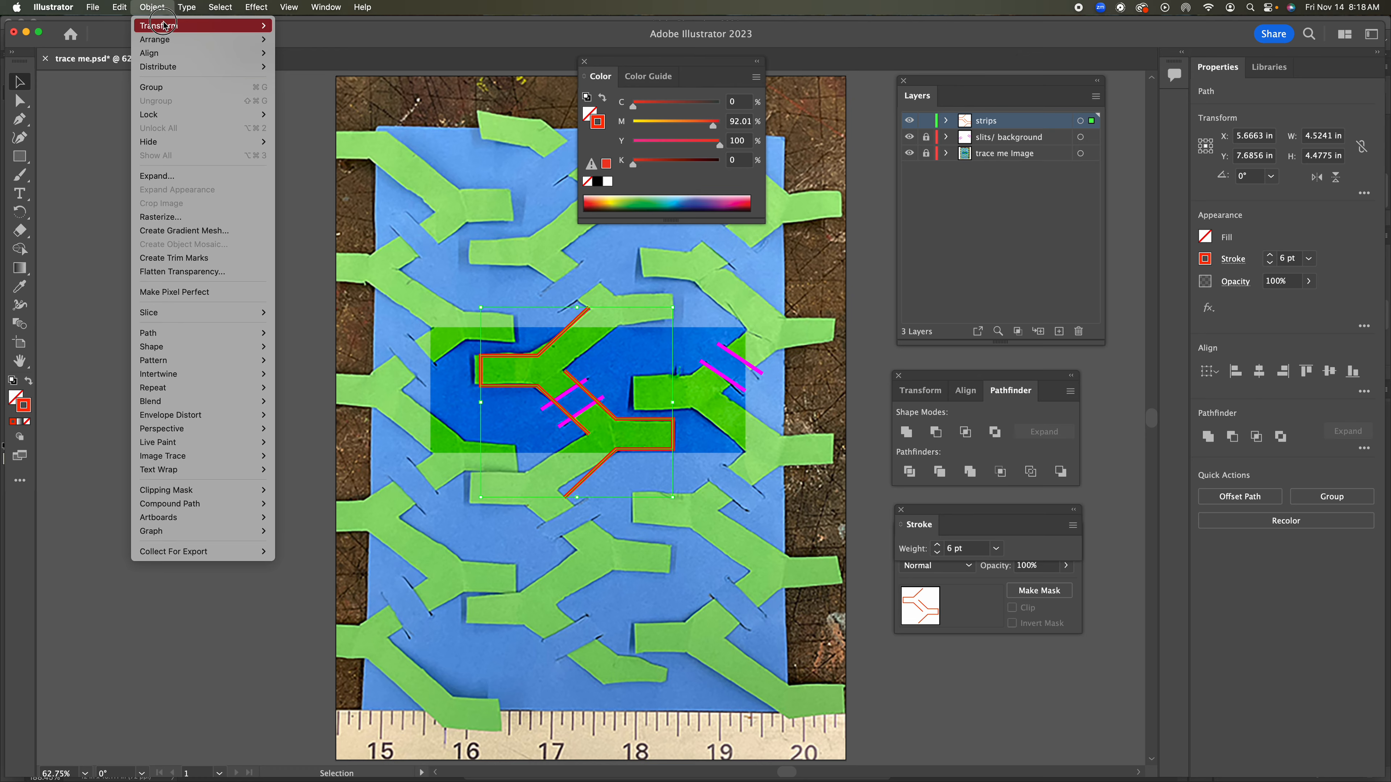
mouse_move(164, 25)
left_click(368, 49)
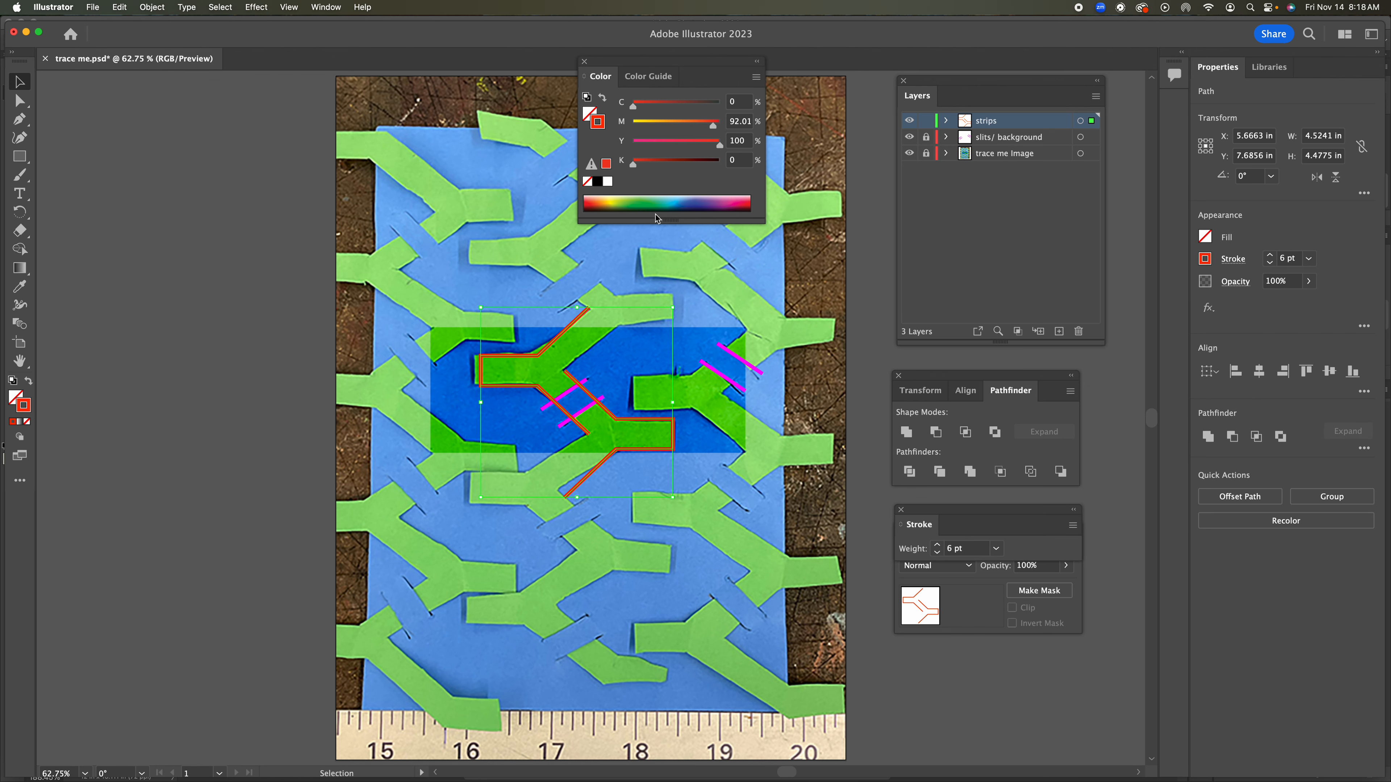
type("0")
key("Tab")
type("2")
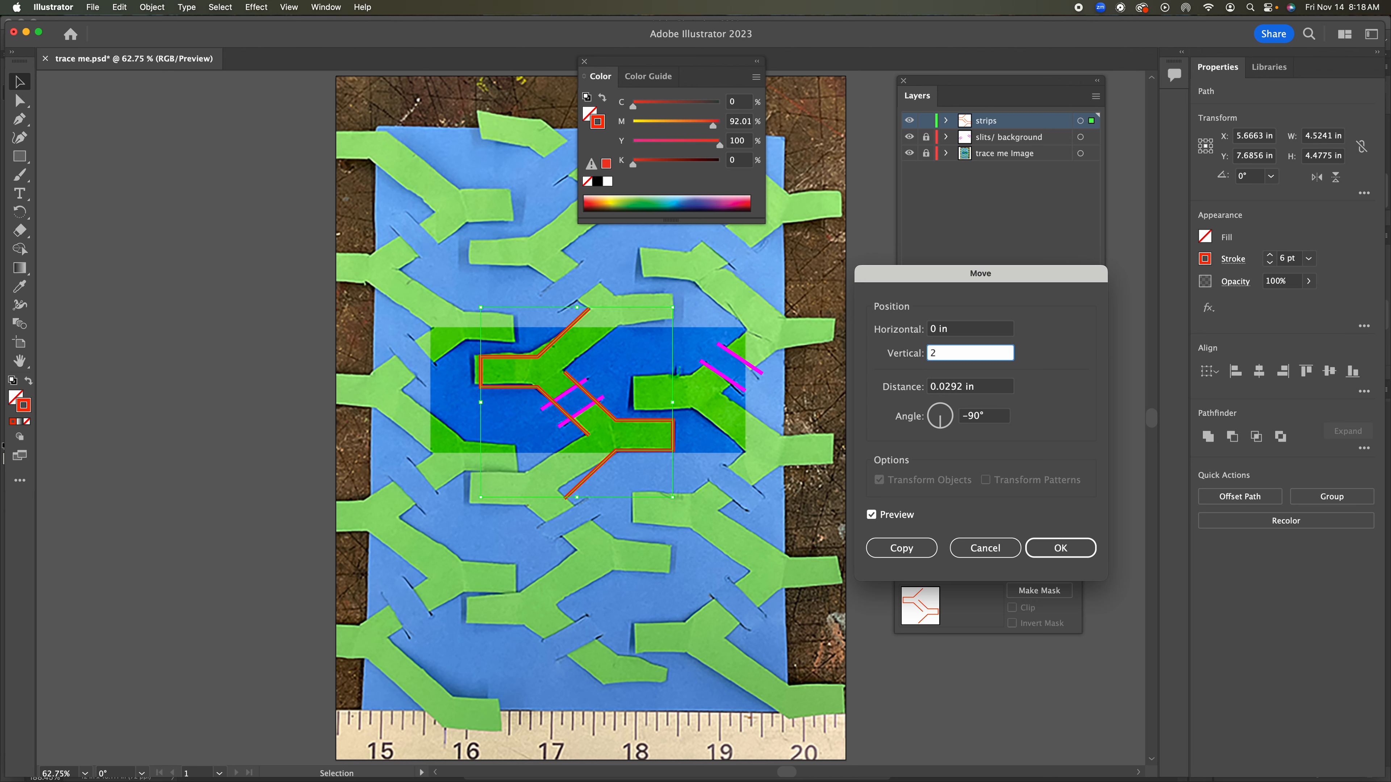
left_click(871, 514)
left_click(871, 514)
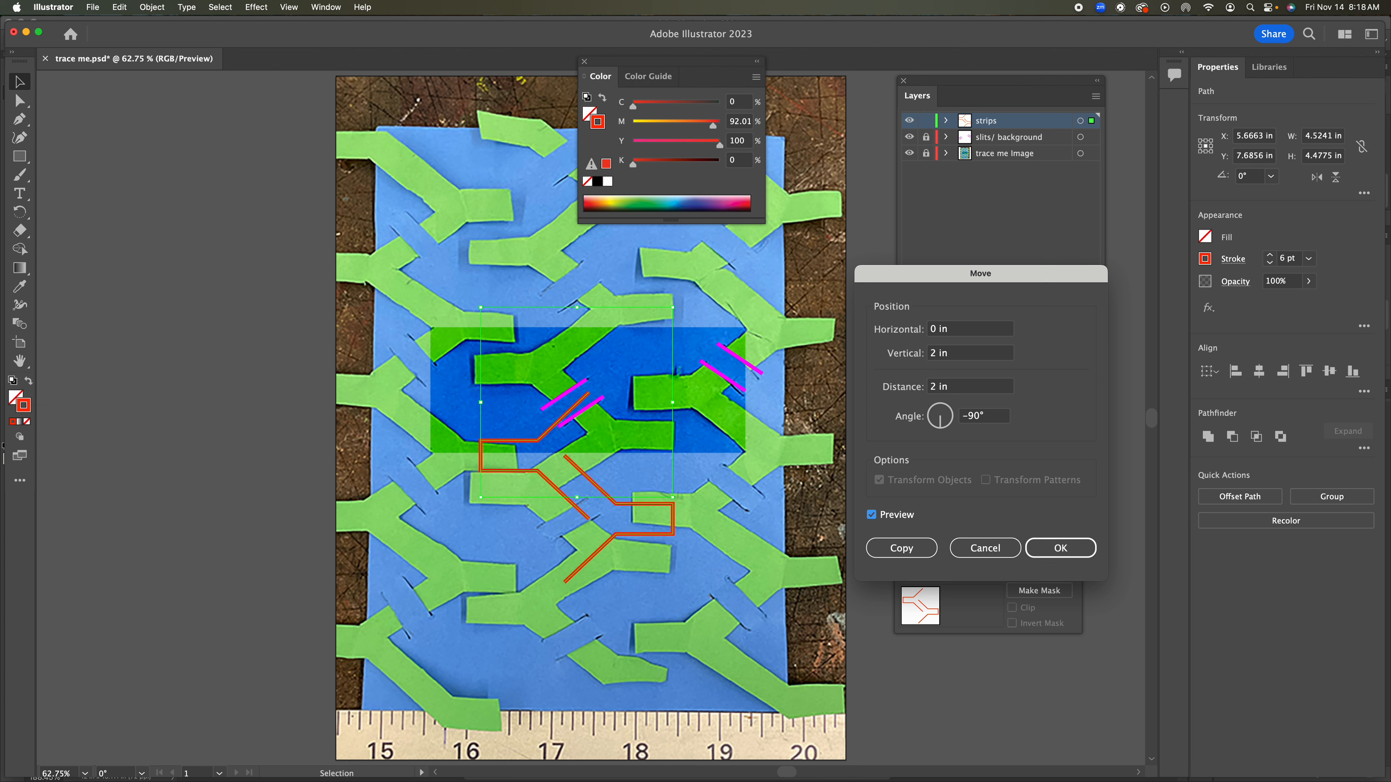
left_click(901, 548)
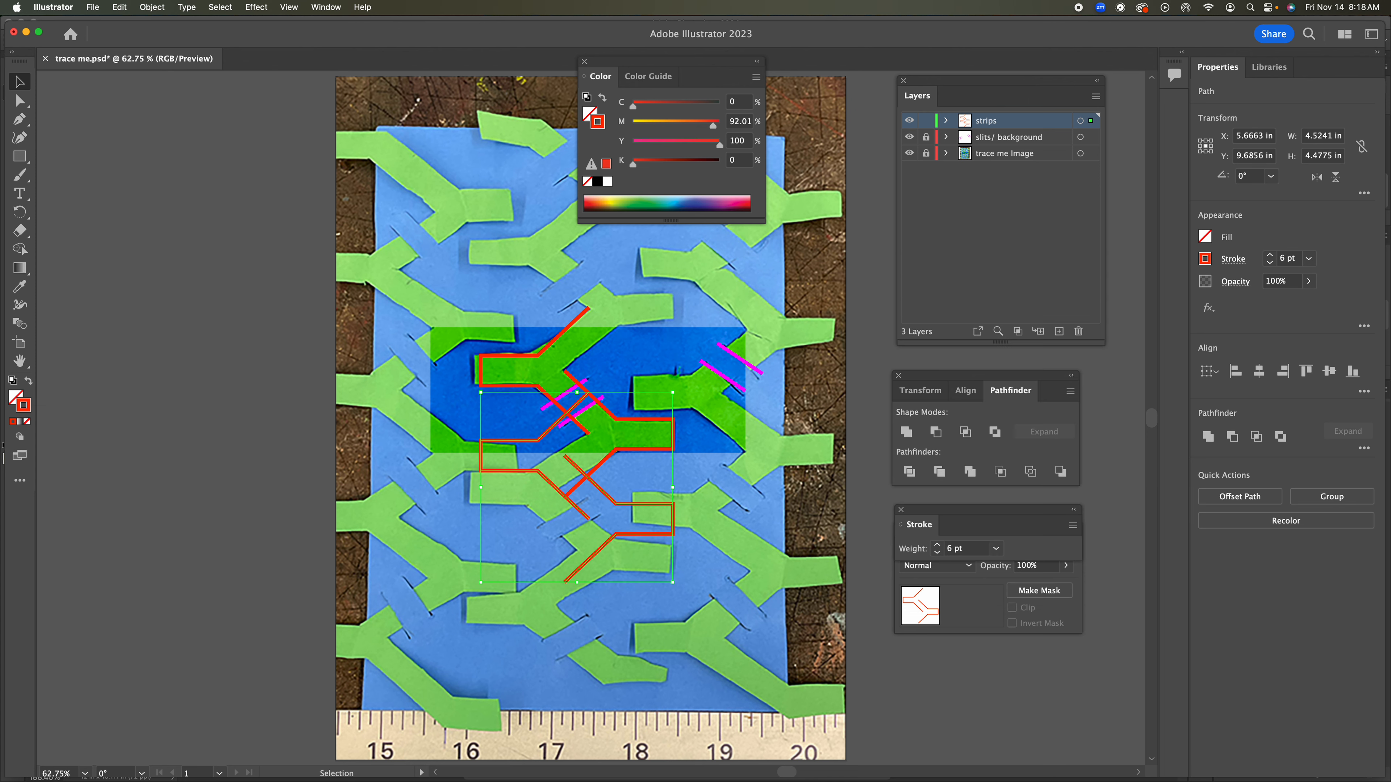
Move the copied pair of strip outlines down until their upper ends meet the lower ends of the original outlines
key("Down")
key("Down")
key("Down")
key("Down")
key("Down")
key("Down")
key("Down")
key("Down")
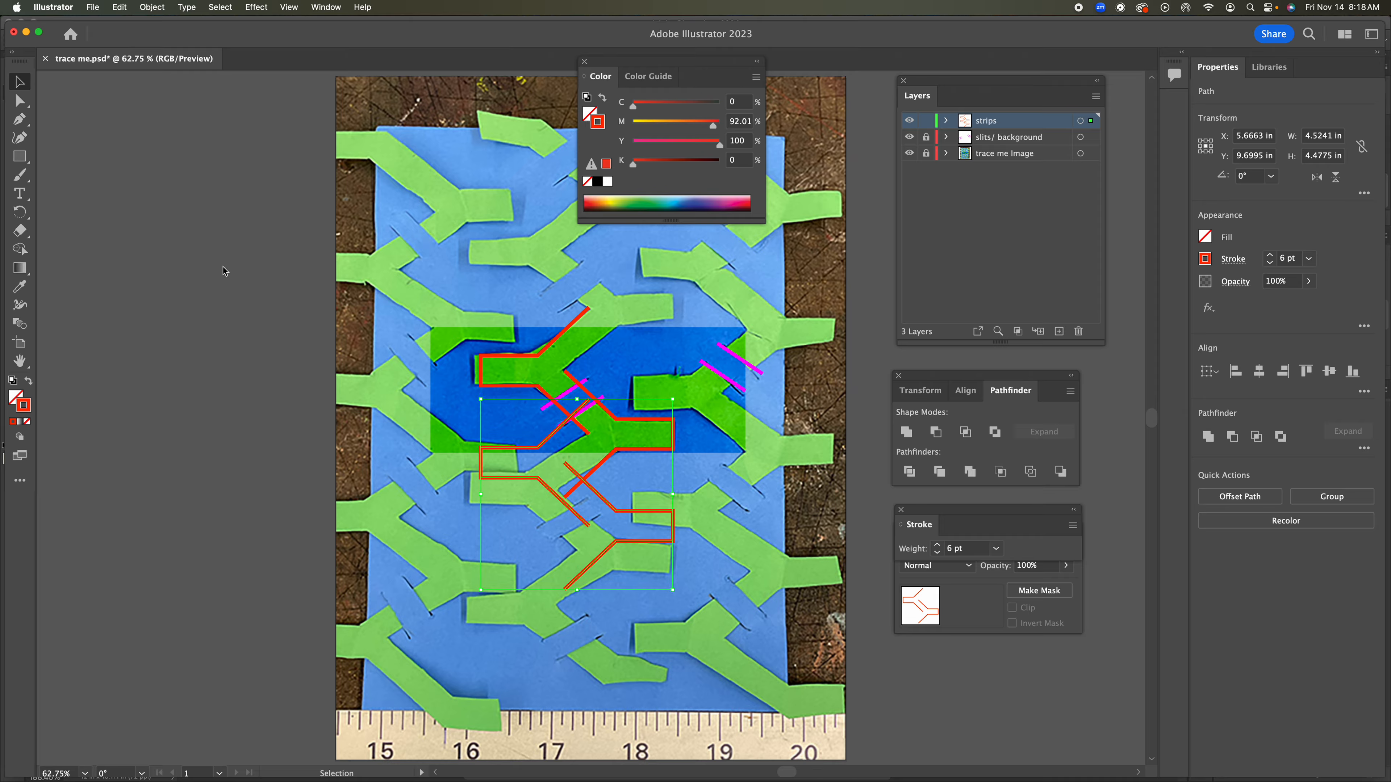
key("Down")
key("Down")
key("Down")
key("Down")
key("Down")
key("Down")
key("Down")
key("Down")
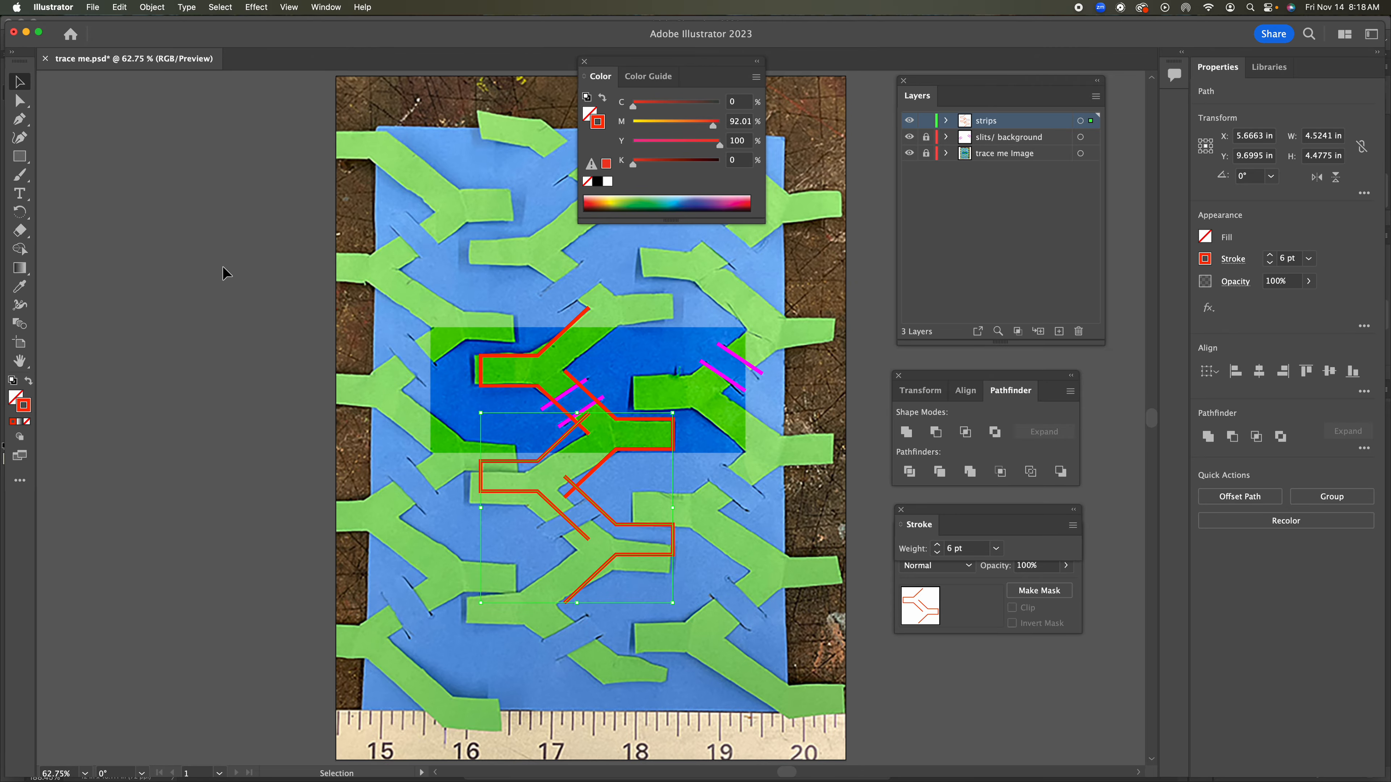
key("Down")
key("Down")
key("Down")
key("Down")
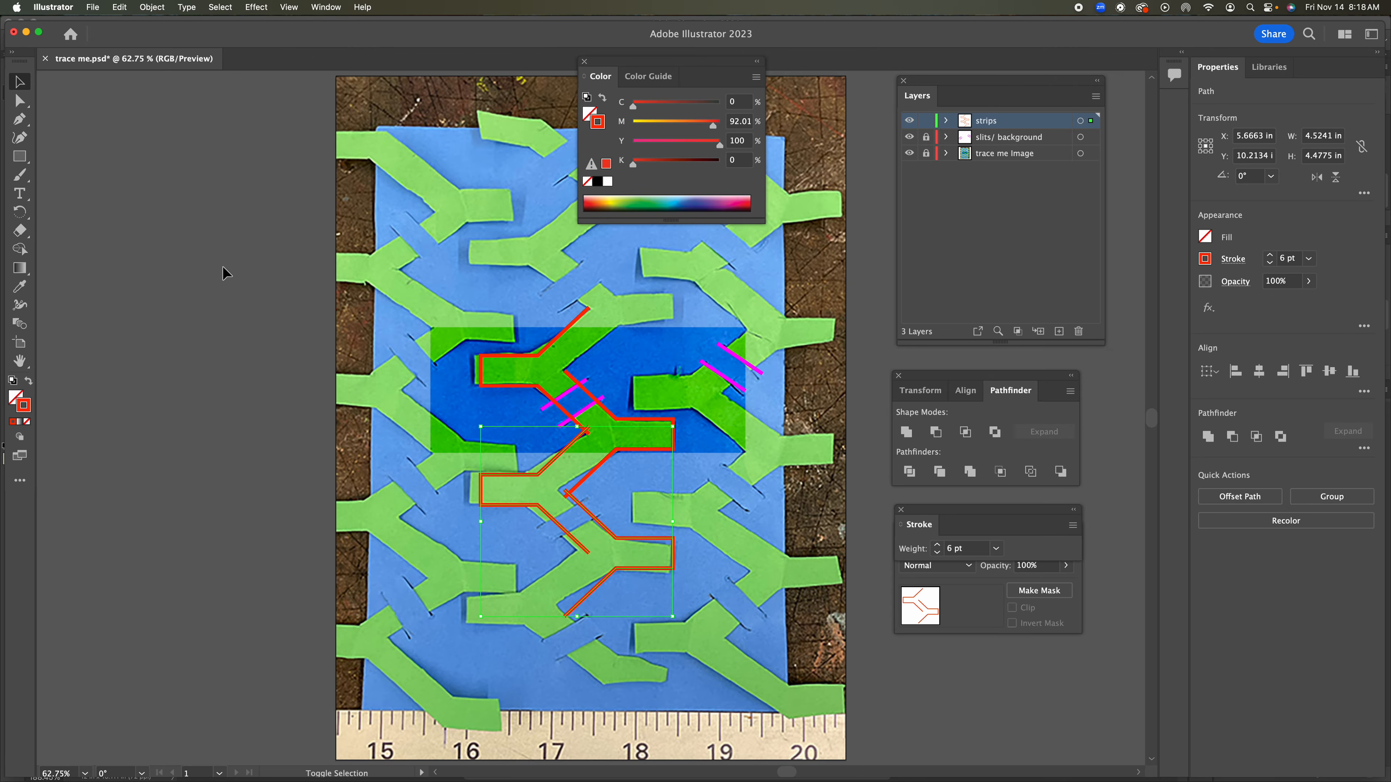
Fine-tune the copied outlines' vertical position so their endpoints coincide with the originals at the junction
key("z")
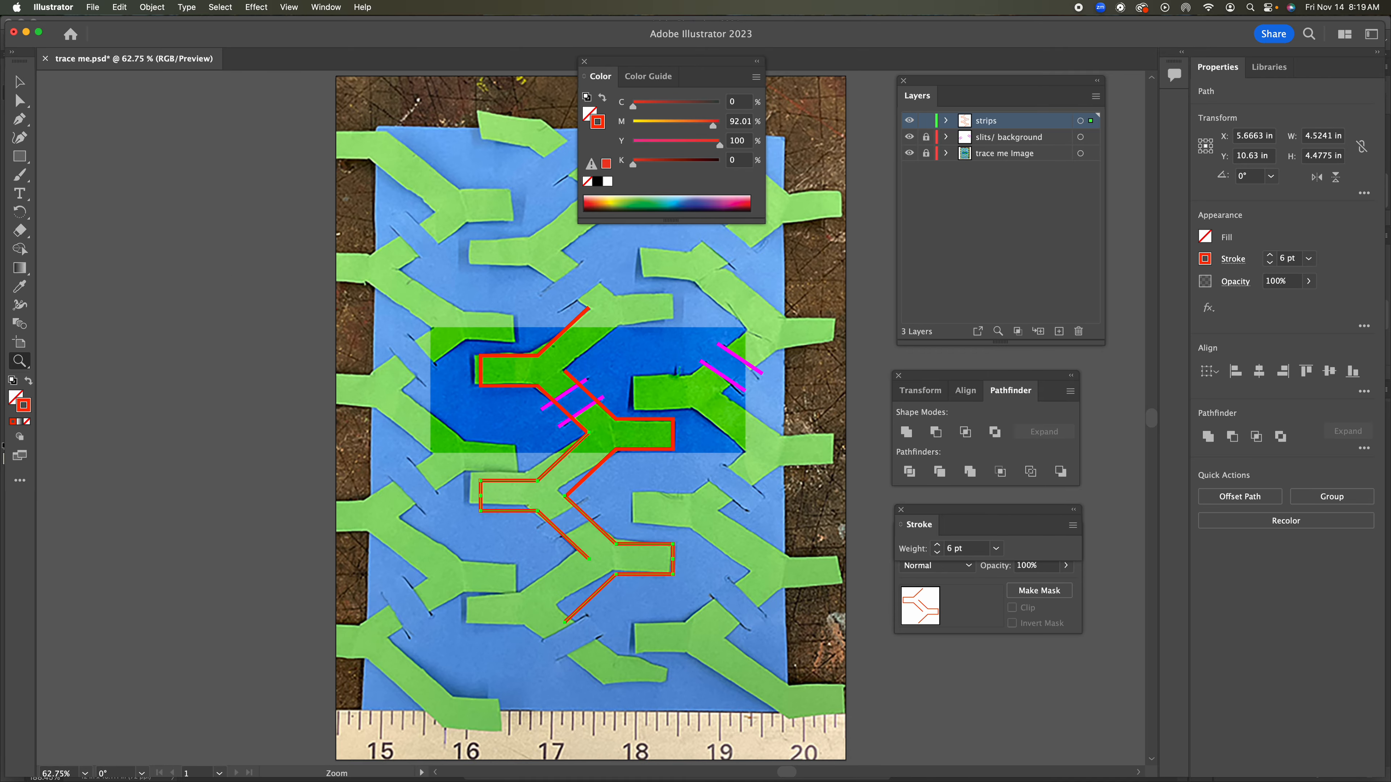
left_click_drag(586, 433, 684, 433)
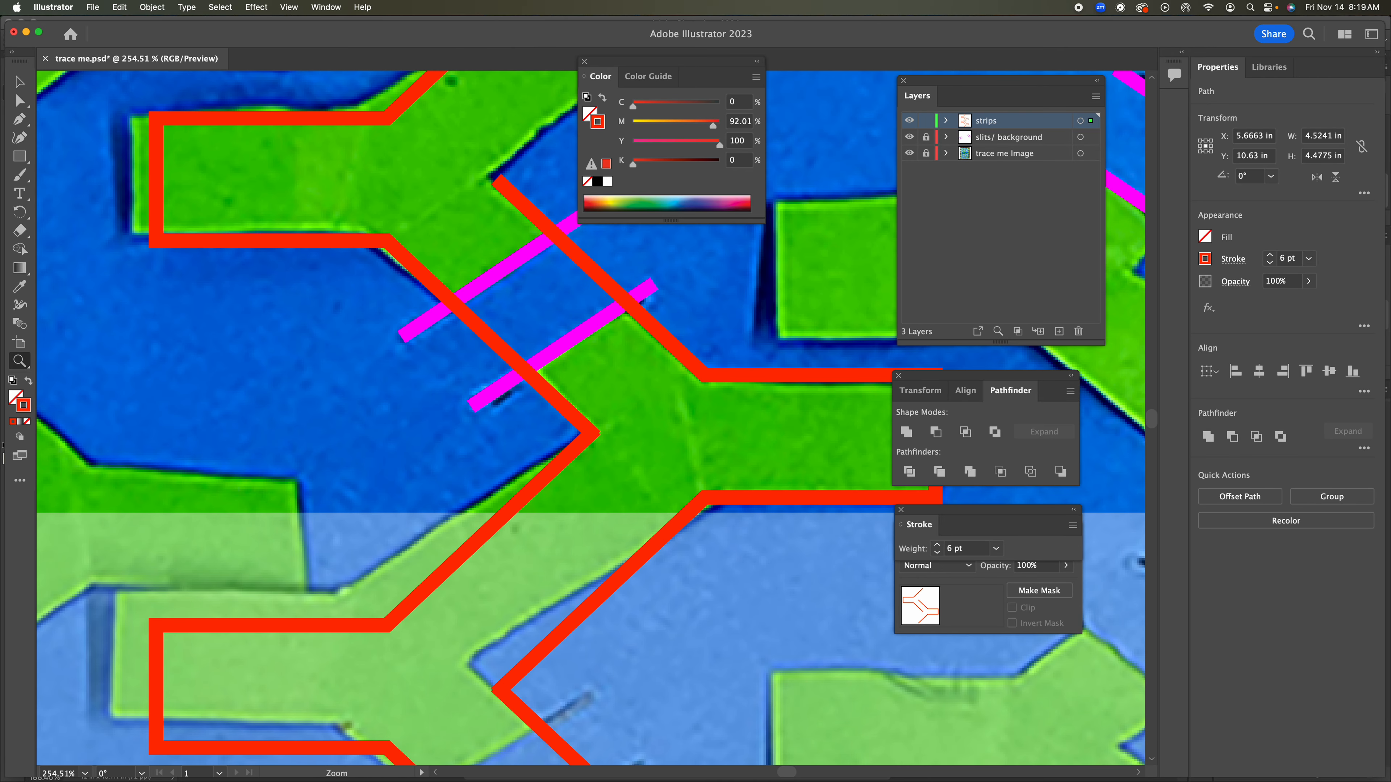
key("v")
key("Down")
key("Down")
key("Down")
key("Down")
key("Down")
key("Down")
key("Down")
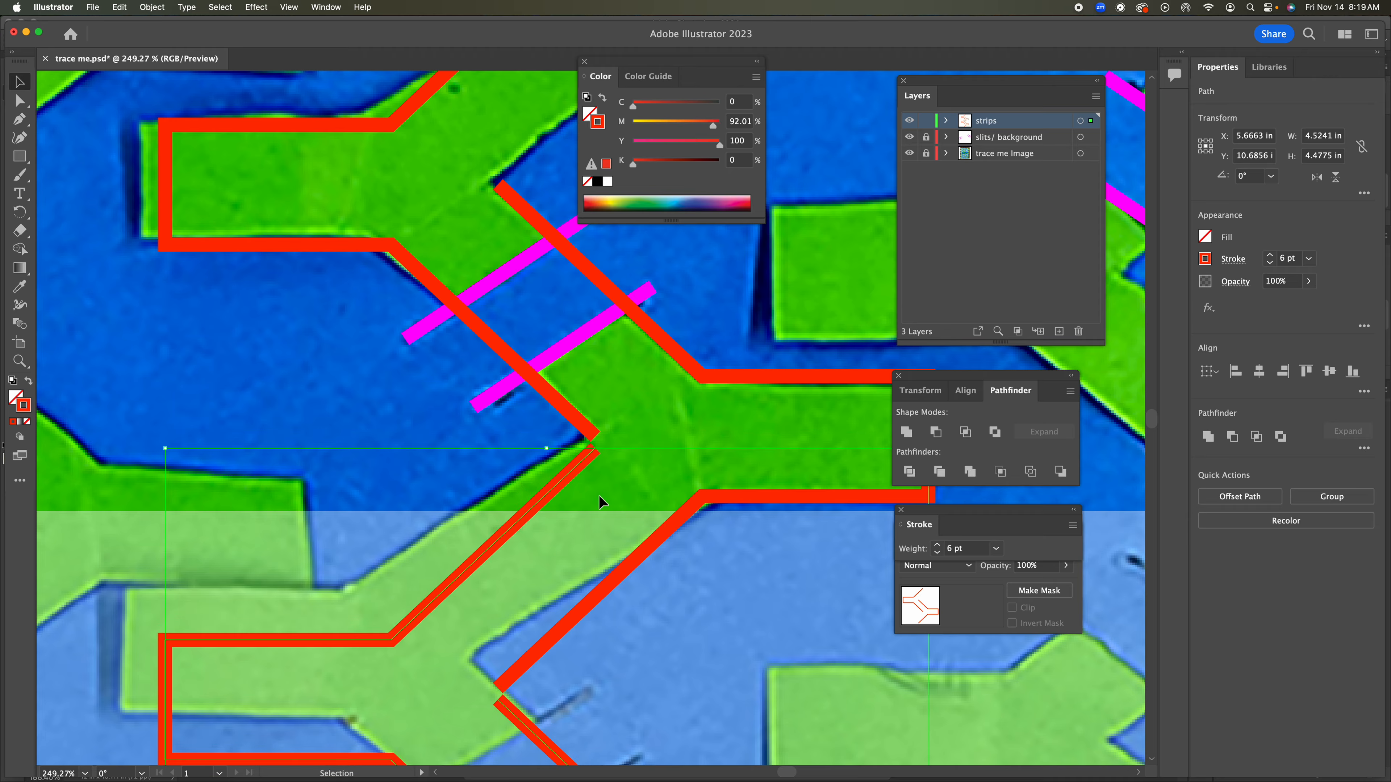
key("Up")
key("Up")
key("Up")
key("Up")
key("Up")
key("Up")
key("Up")
key("Up")
key("Up")
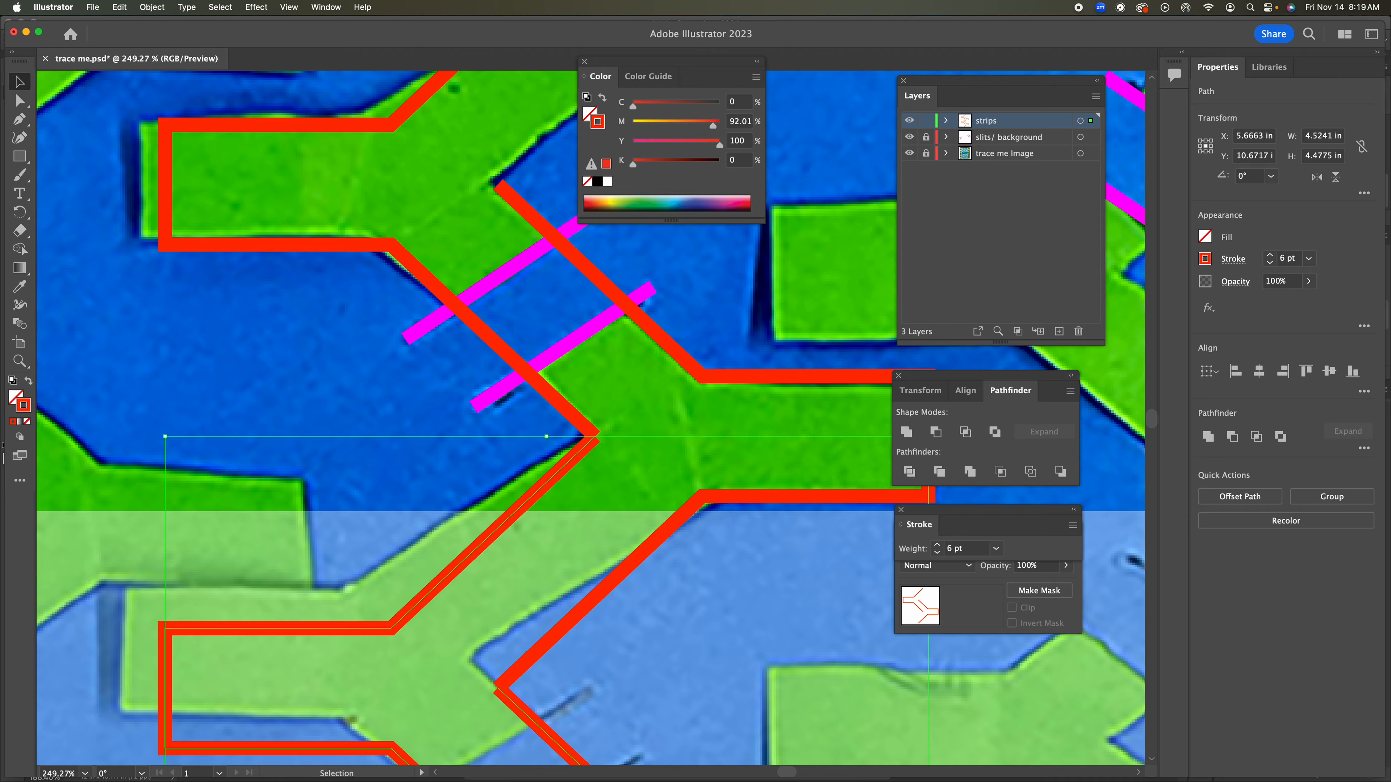
Join the upper and lower left-hand strip outlines into one path where their ends meet
left_click_drag(642, 404, 573, 454)
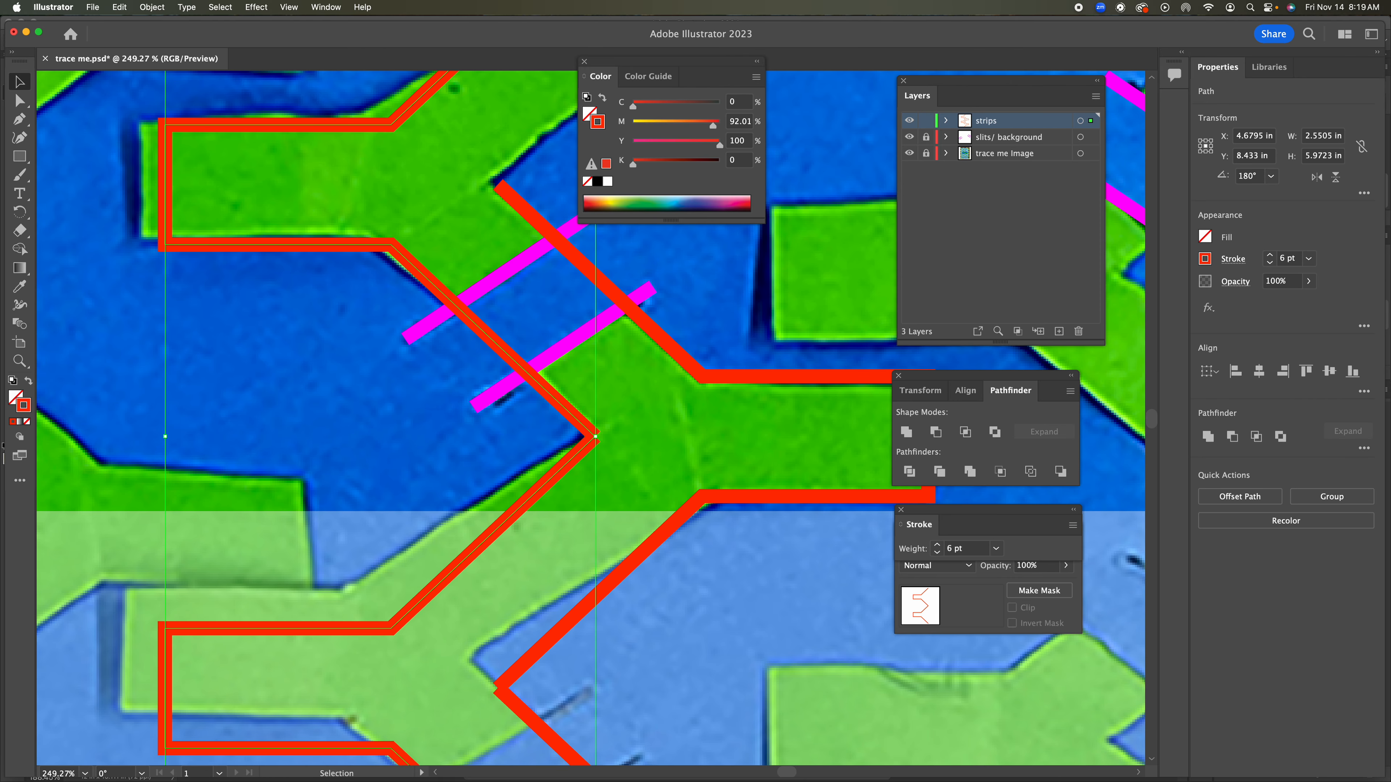
left_click(152, 7)
mouse_move(202, 333)
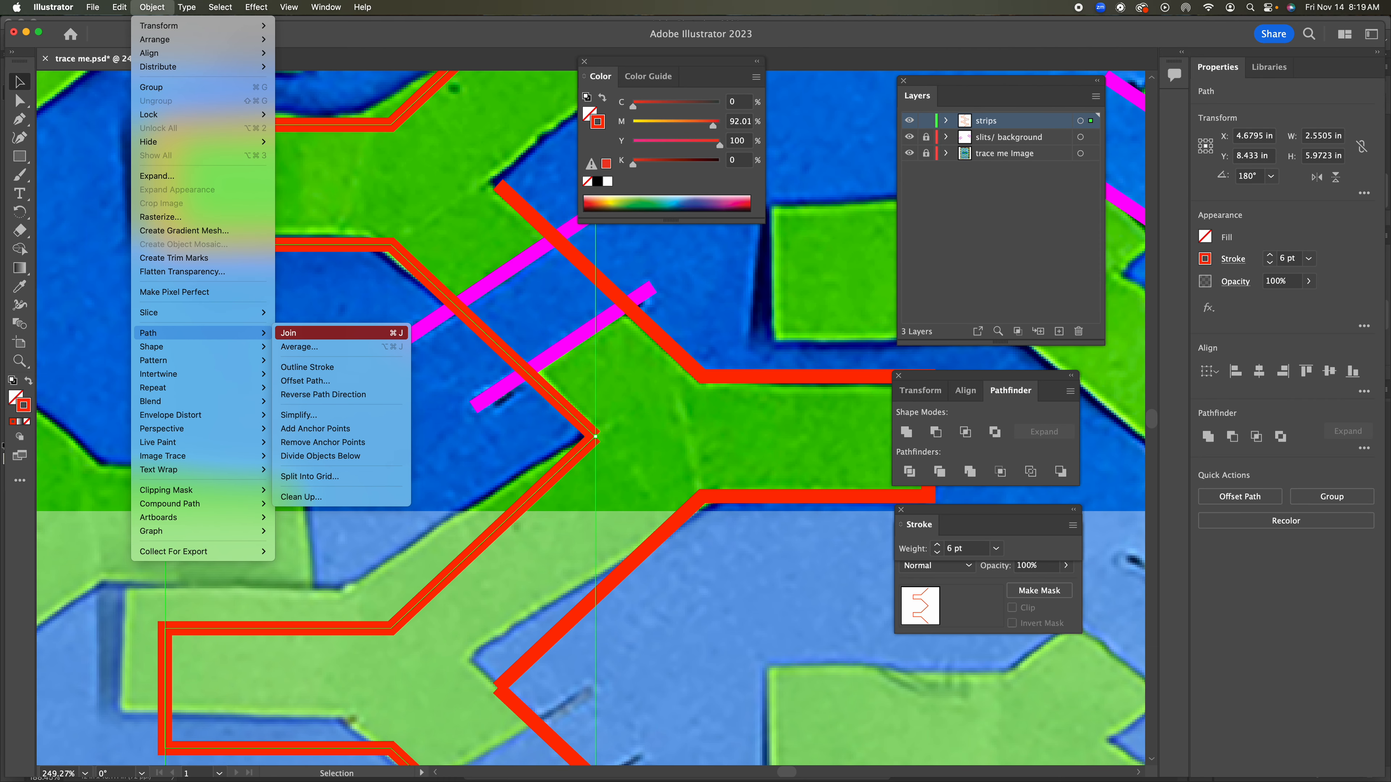
left_click(288, 333)
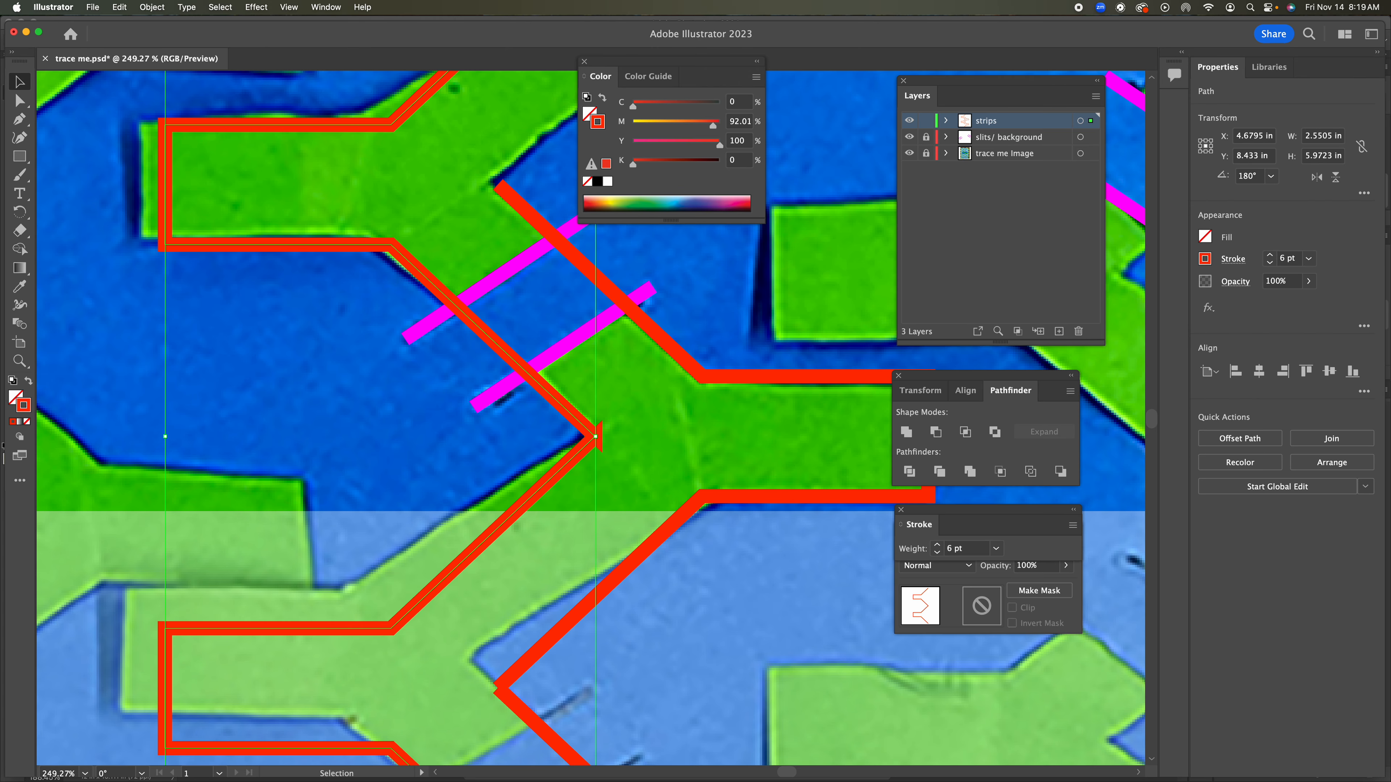
Clean up the joined corner of the left-hand outline into a single sharp point with the Pen tool
key("z")
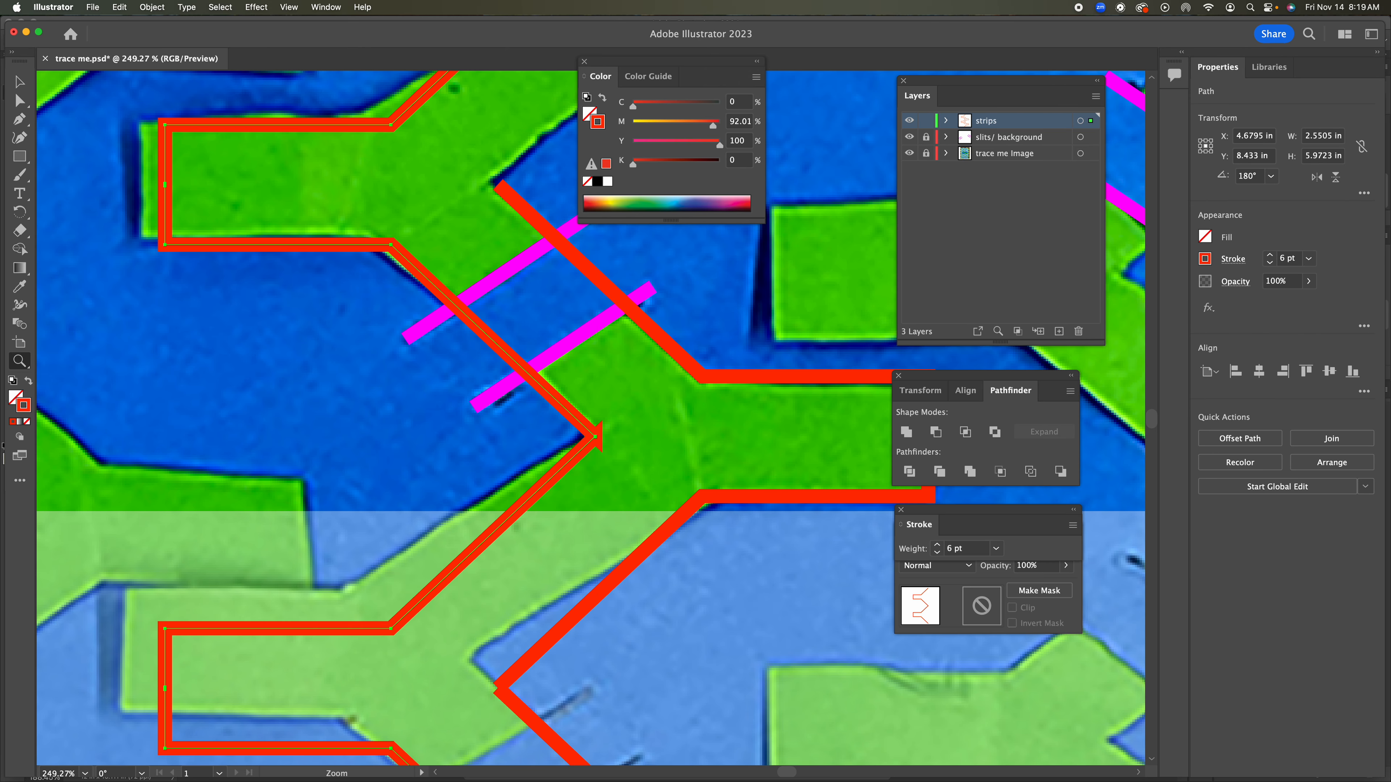
left_click(606, 462)
left_click(607, 463)
left_click(606, 462)
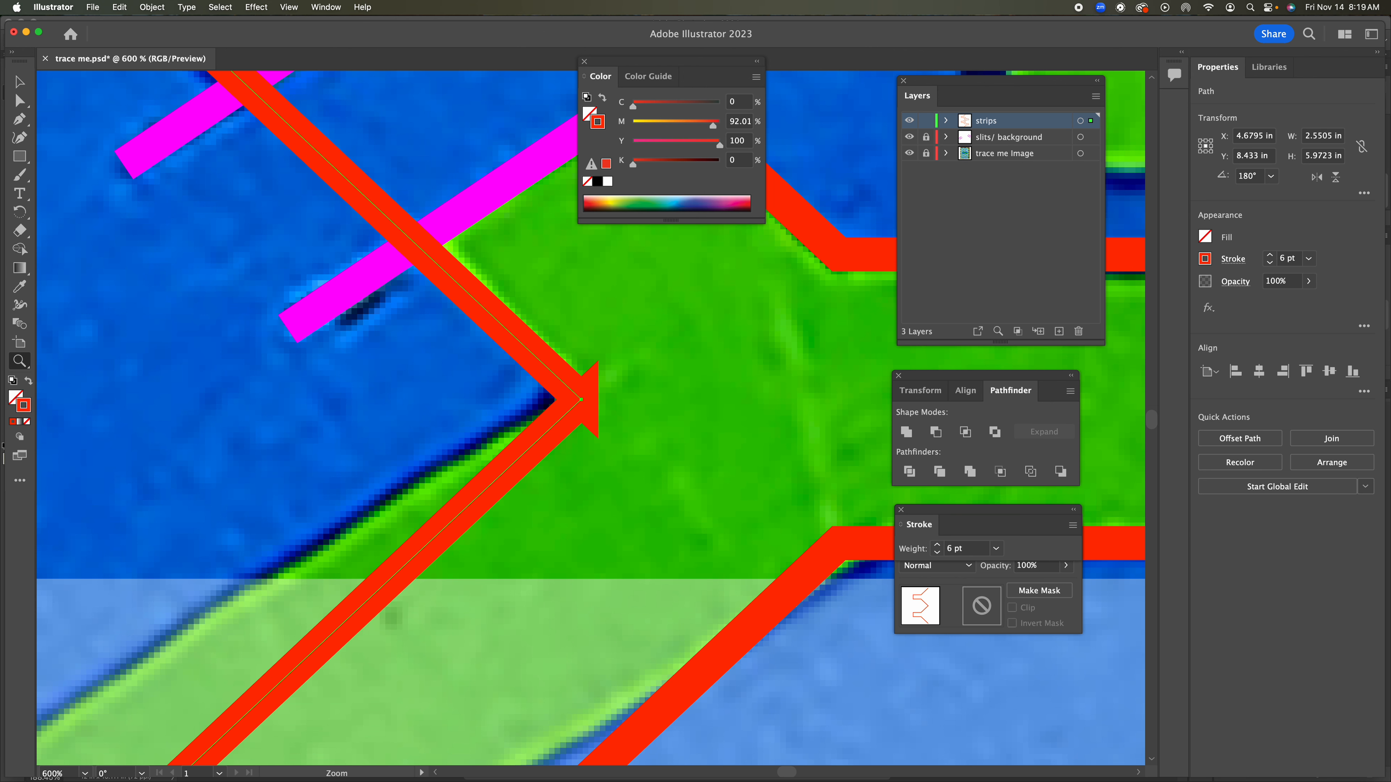
left_click(603, 388)
left_click(628, 436)
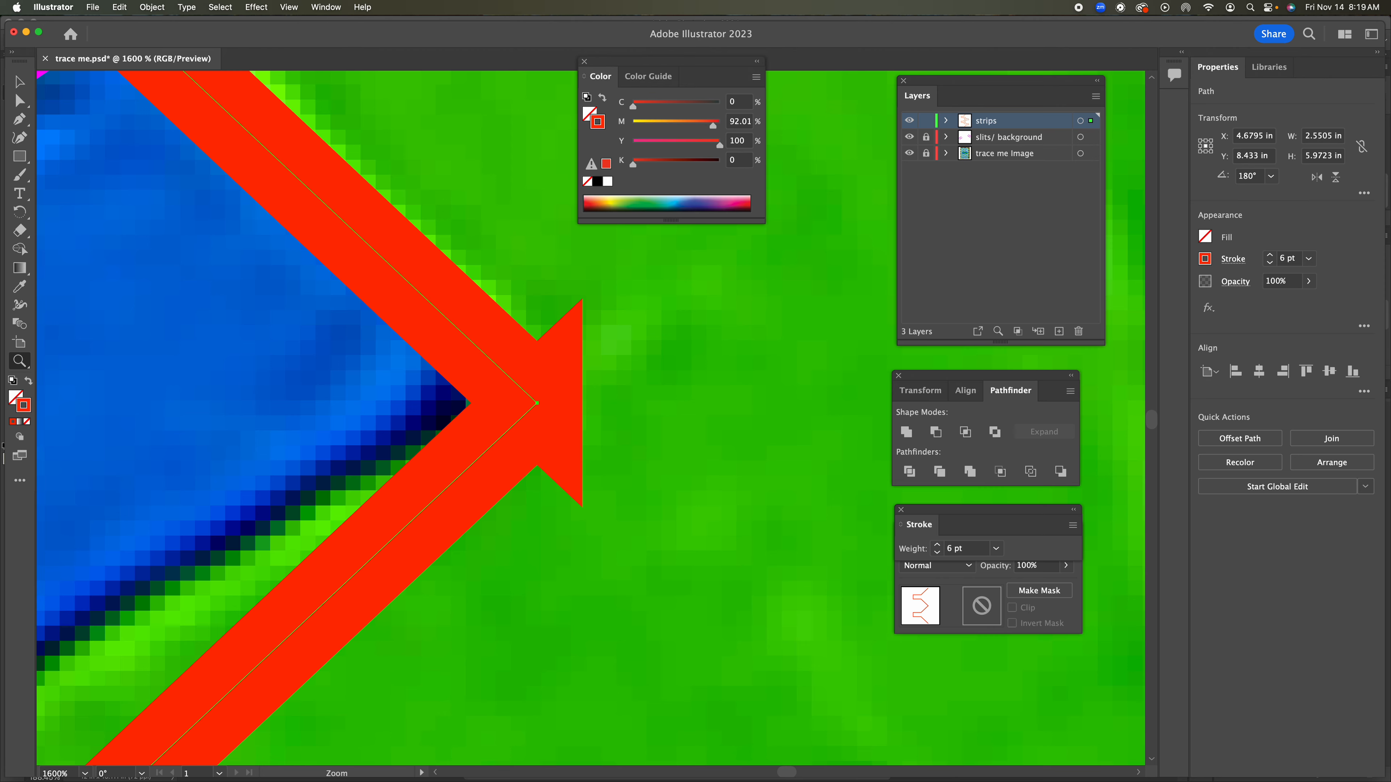
left_click(19, 118)
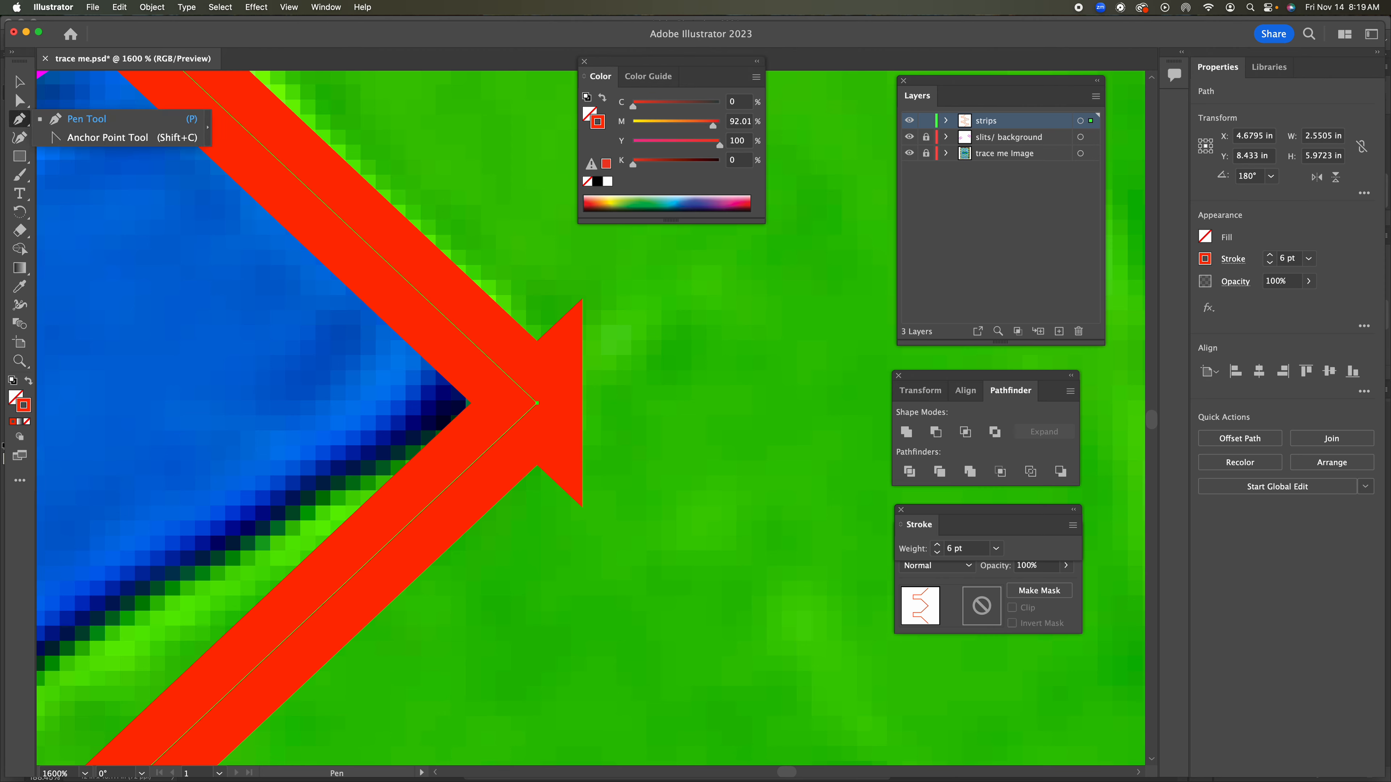
left_click(107, 138)
key("super")
left_click(537, 403)
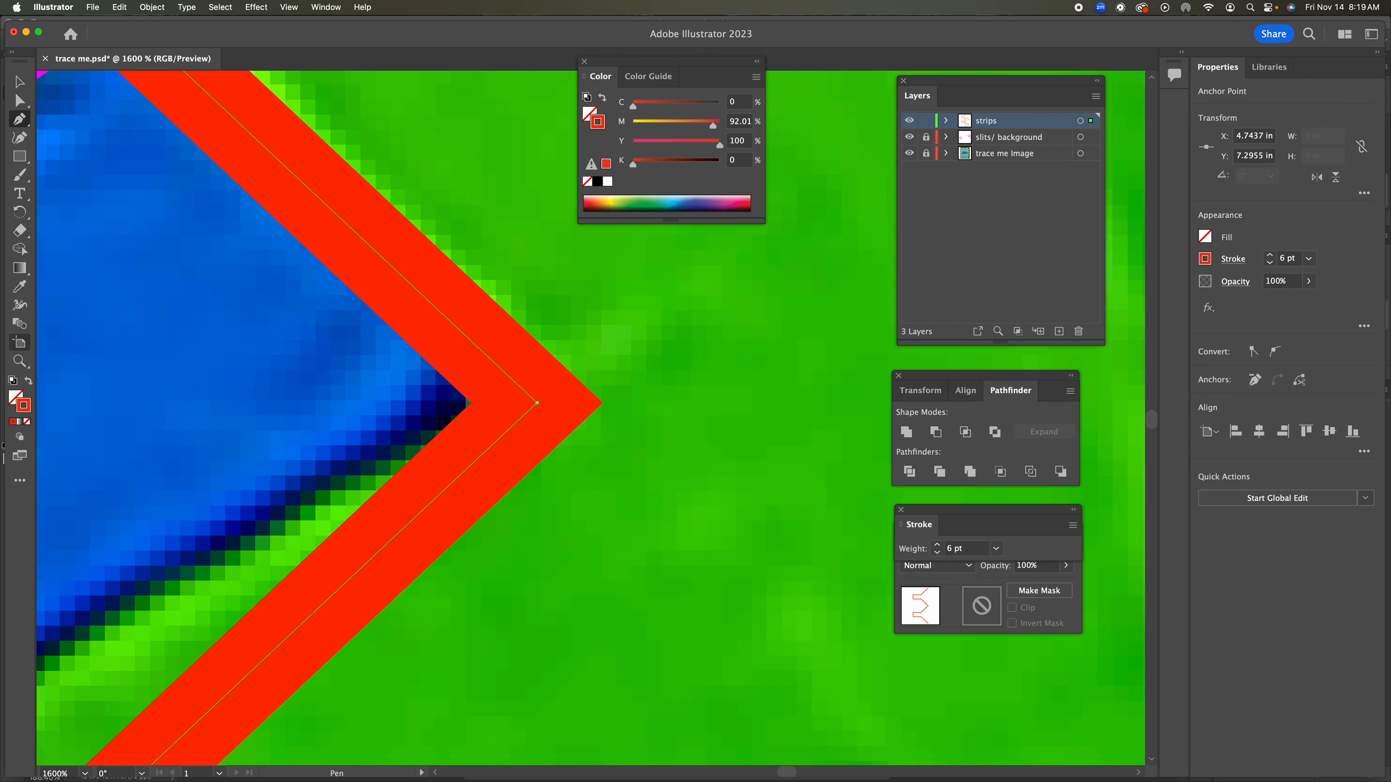
Join the upper and lower right-hand strip outlines at their meeting endpoints
left_click(19, 362)
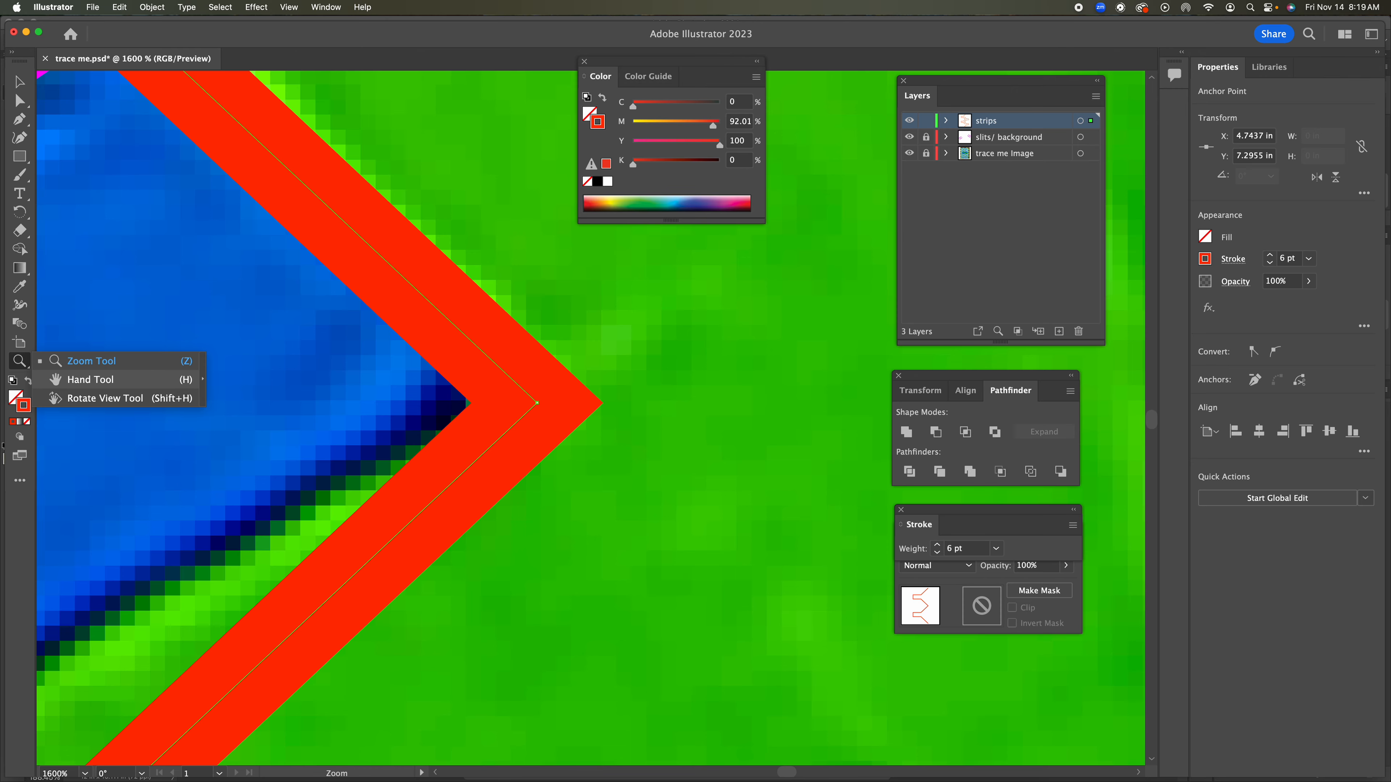
left_click(90, 379)
double_click(19, 361)
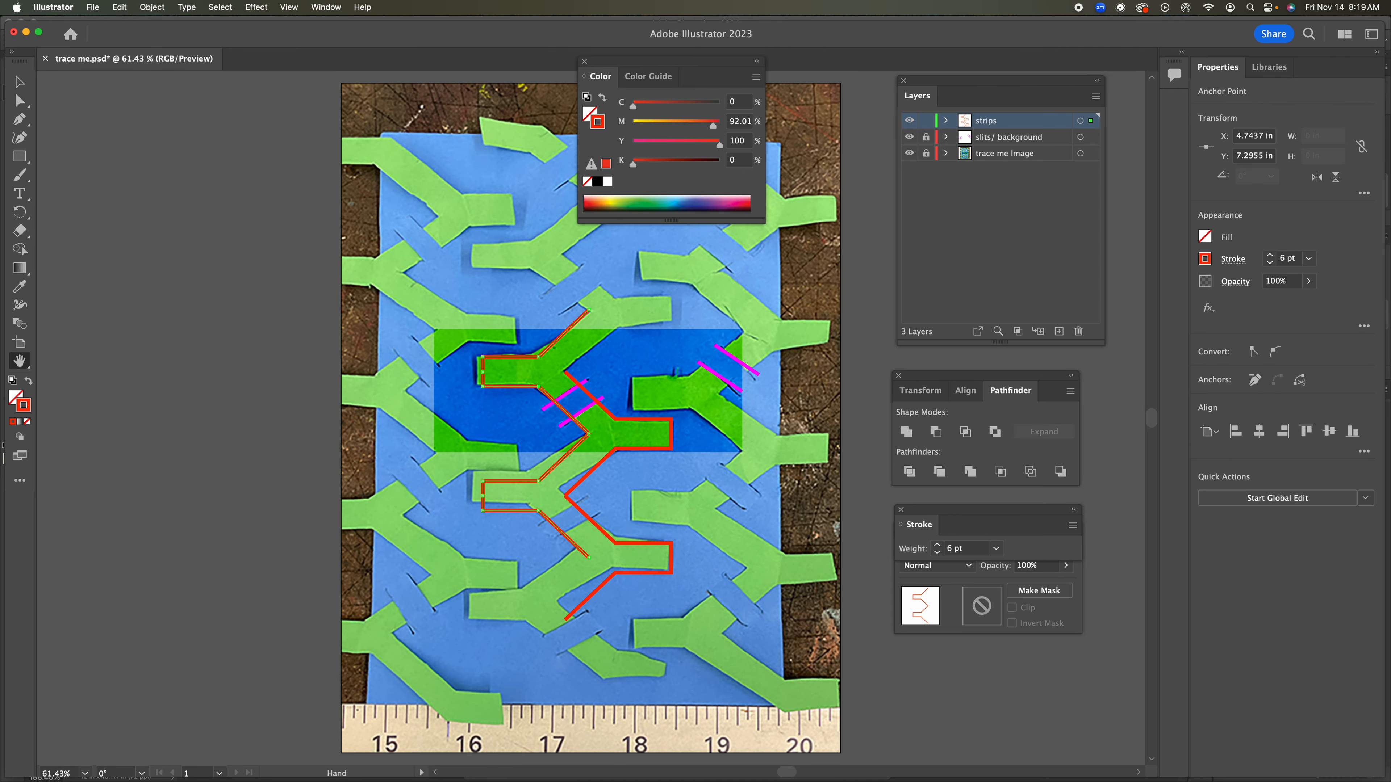
key("a")
left_click_drag(608, 492, 652, 484)
key("z")
left_click_drag(658, 548, 725, 548)
key("a")
left_click_drag(437, 454, 576, 566)
left_click(152, 7)
mouse_move(164, 25)
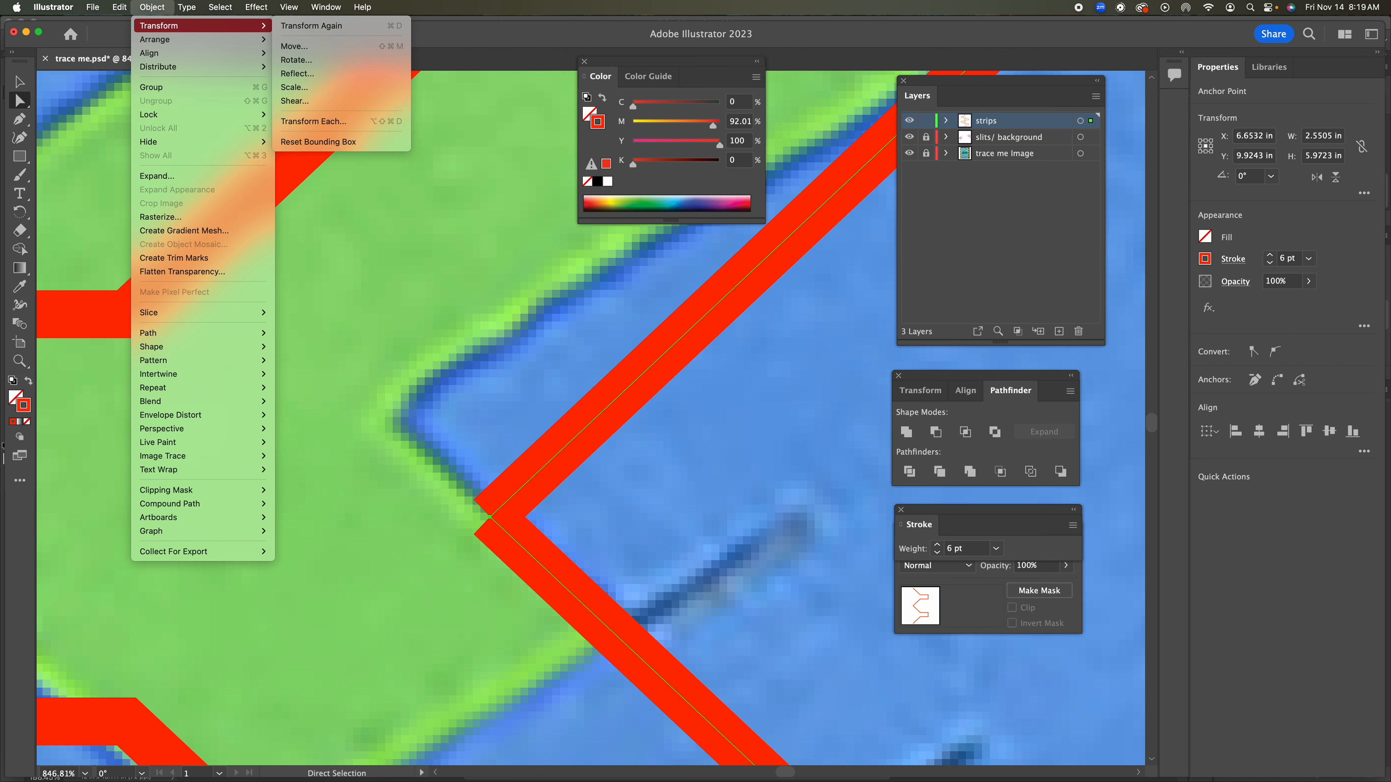
mouse_move(165, 332)
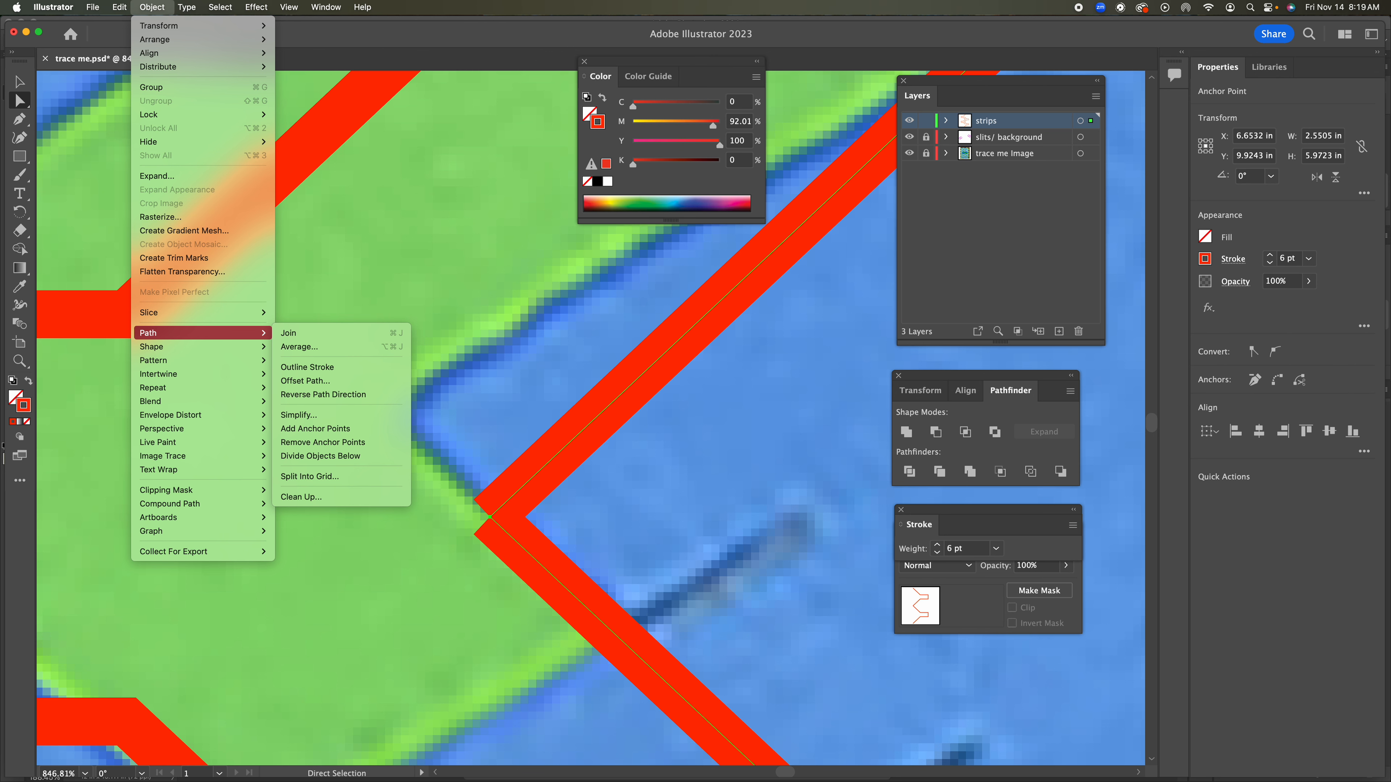
left_click(289, 332)
Clean up the joined corner of the right-hand outline into a single sharp point with the Pen tool
left_click(19, 118)
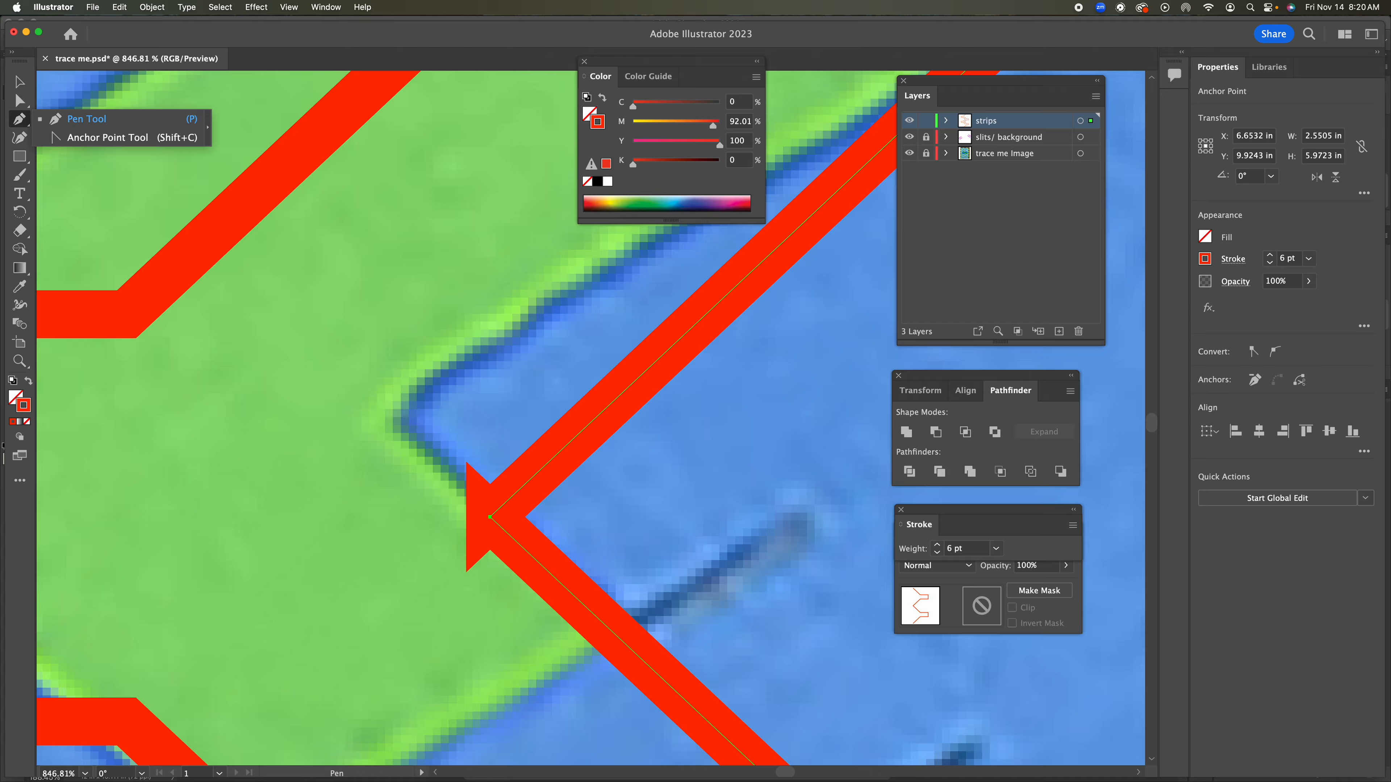
left_click(19, 362)
left_click_drag(463, 508, 575, 507)
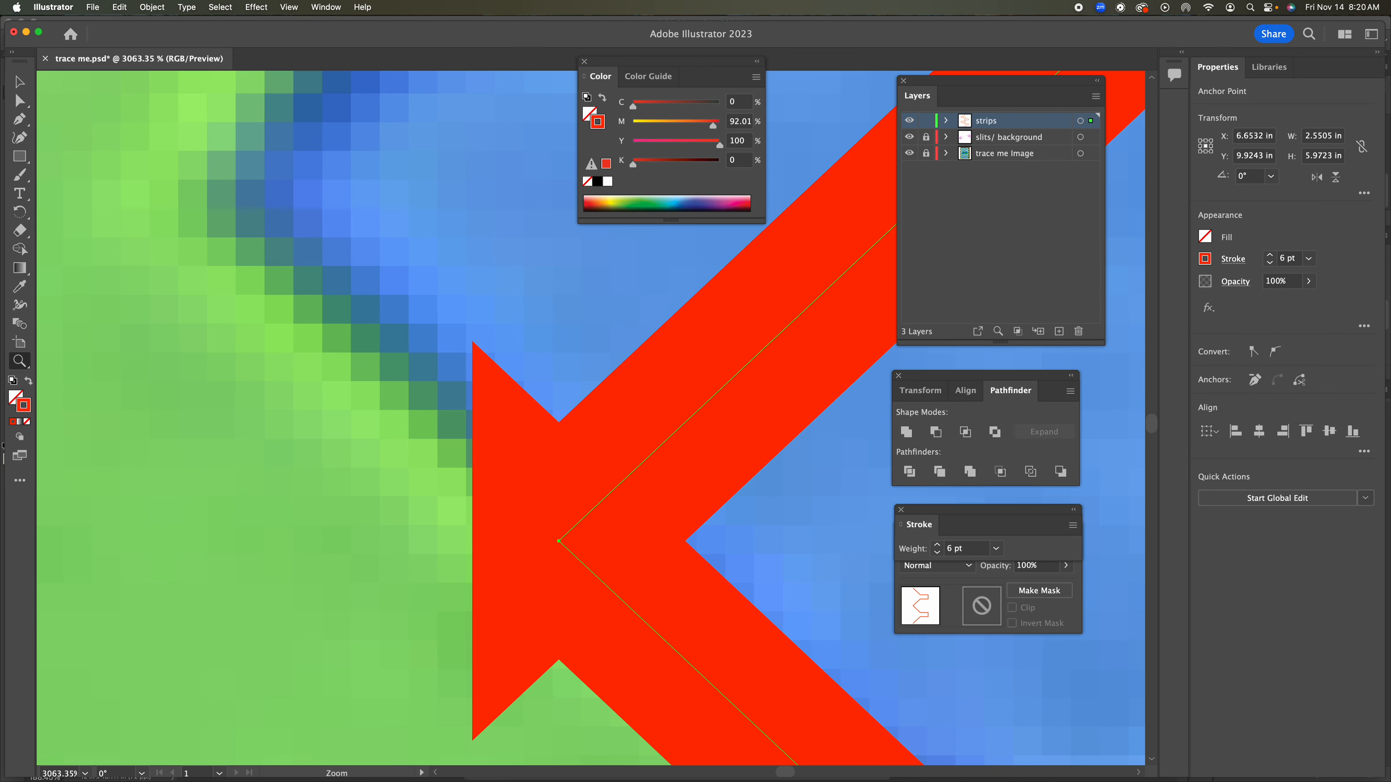
key("p")
left_click(559, 541)
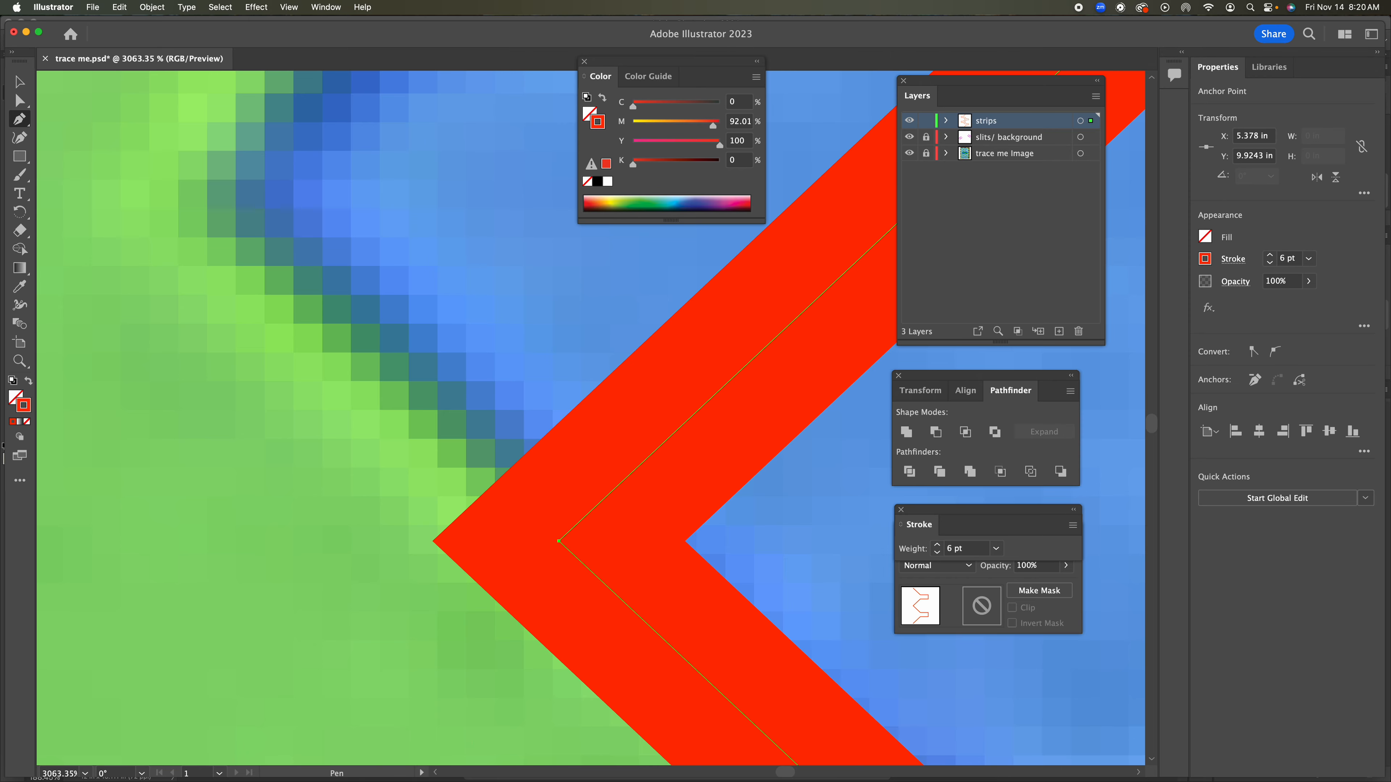
Select all the strip outlines and create a copy reflected across the vertical axis
key("z")
left_click(423, 470, "alt")
left_click(423, 469, "alt")
left_click(427, 472, "alt")
left_click(789, 399, "alt")
left_click(789, 398, "alt")
left_click(782, 399, "alt")
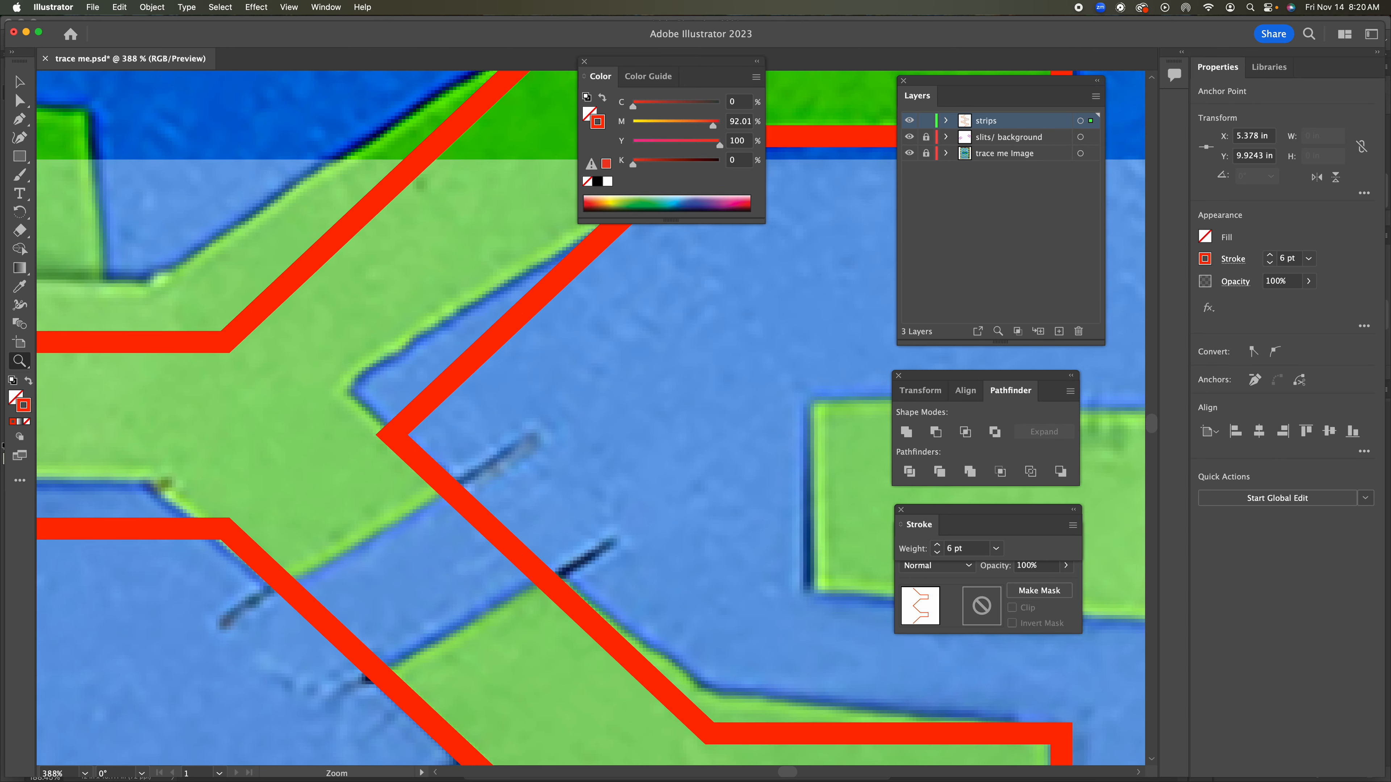
left_click(679, 457, "alt")
left_click(679, 457, "alt")
left_click(677, 459, "alt")
left_click(408, 340, "alt")
left_click(717, 335, "alt")
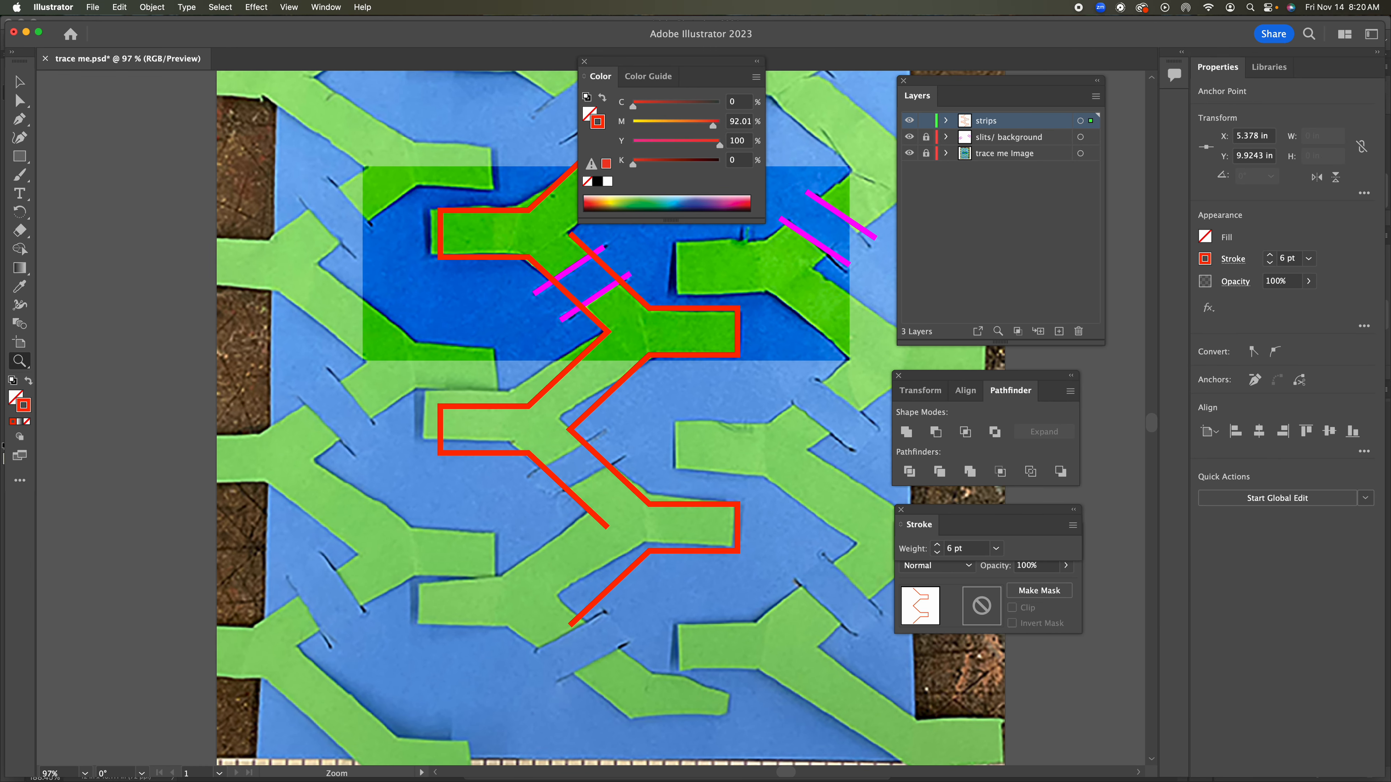
left_click(723, 327, "alt")
key("a")
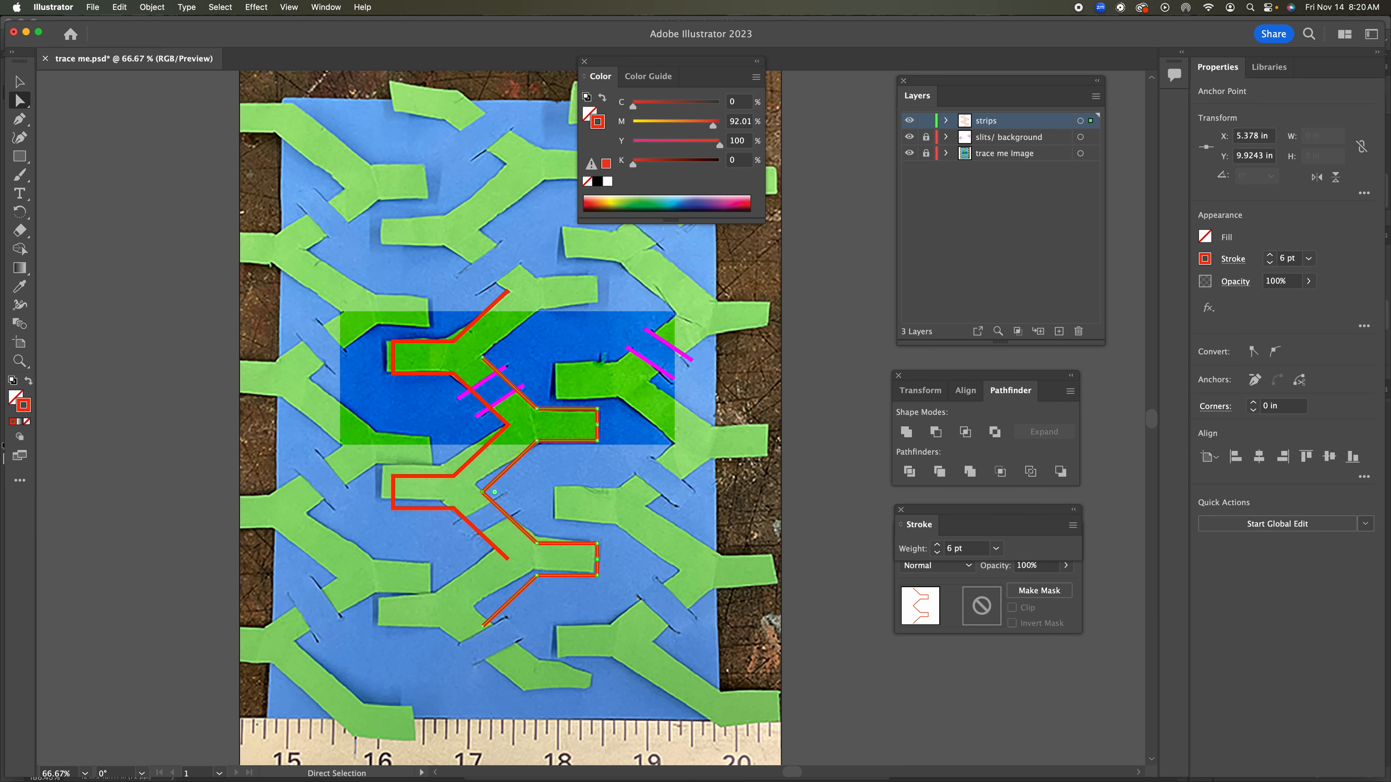
key("super+a")
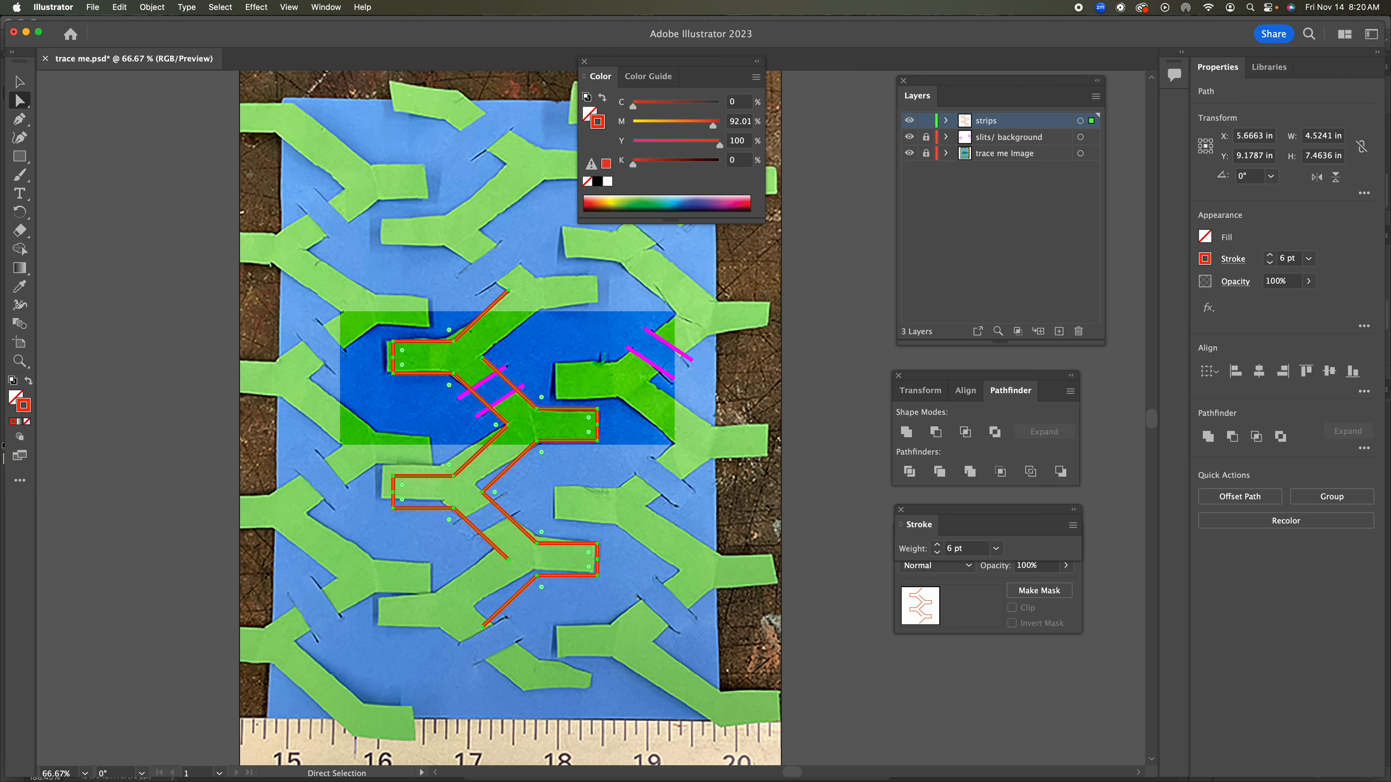
left_click(152, 6)
mouse_move(165, 25)
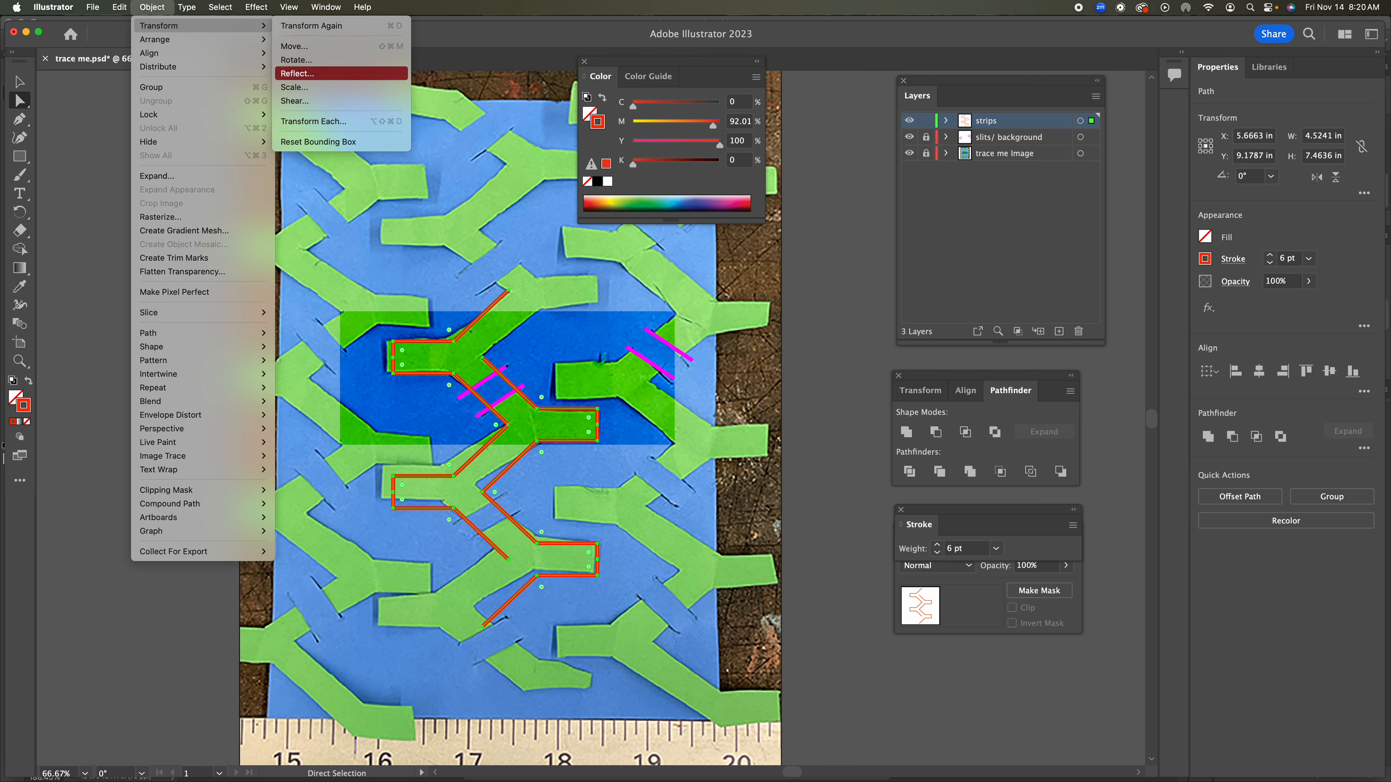
left_click(297, 73)
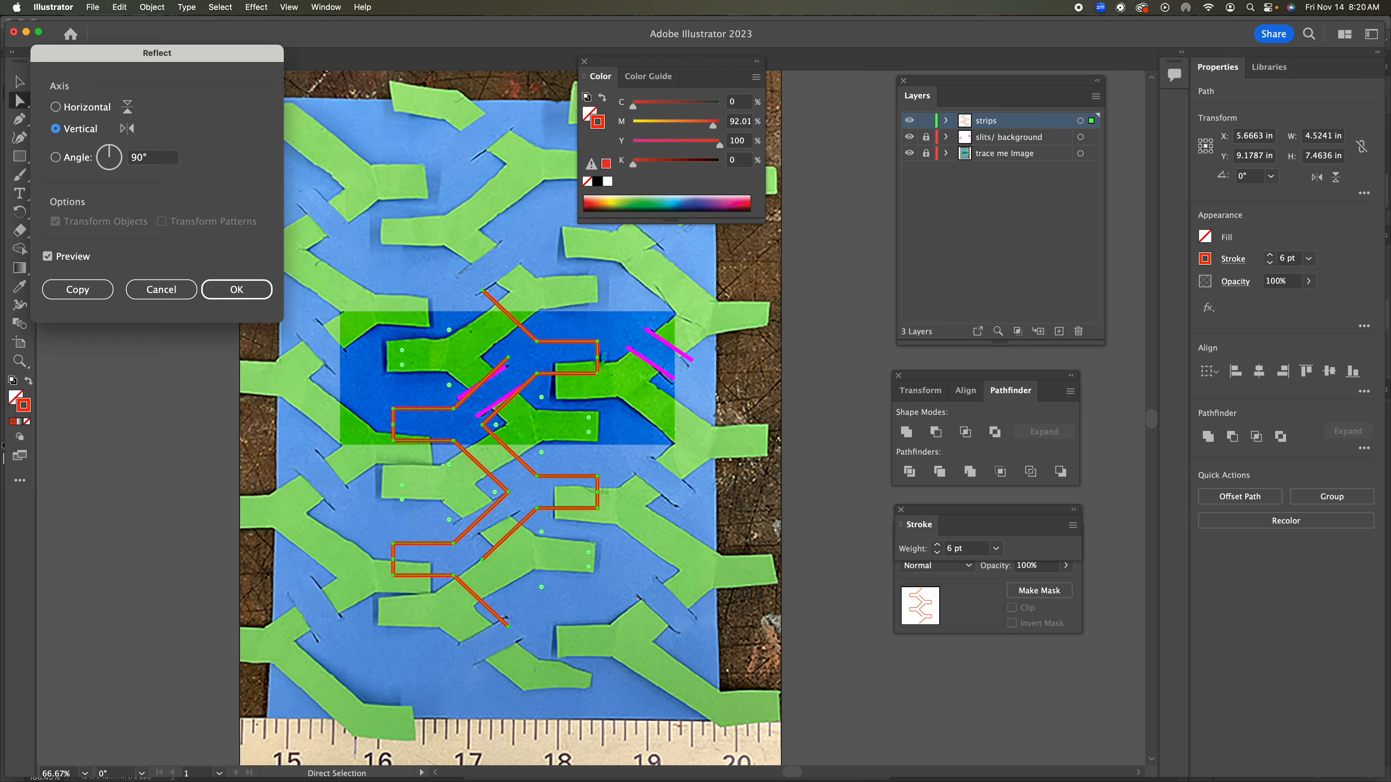
left_click(77, 289)
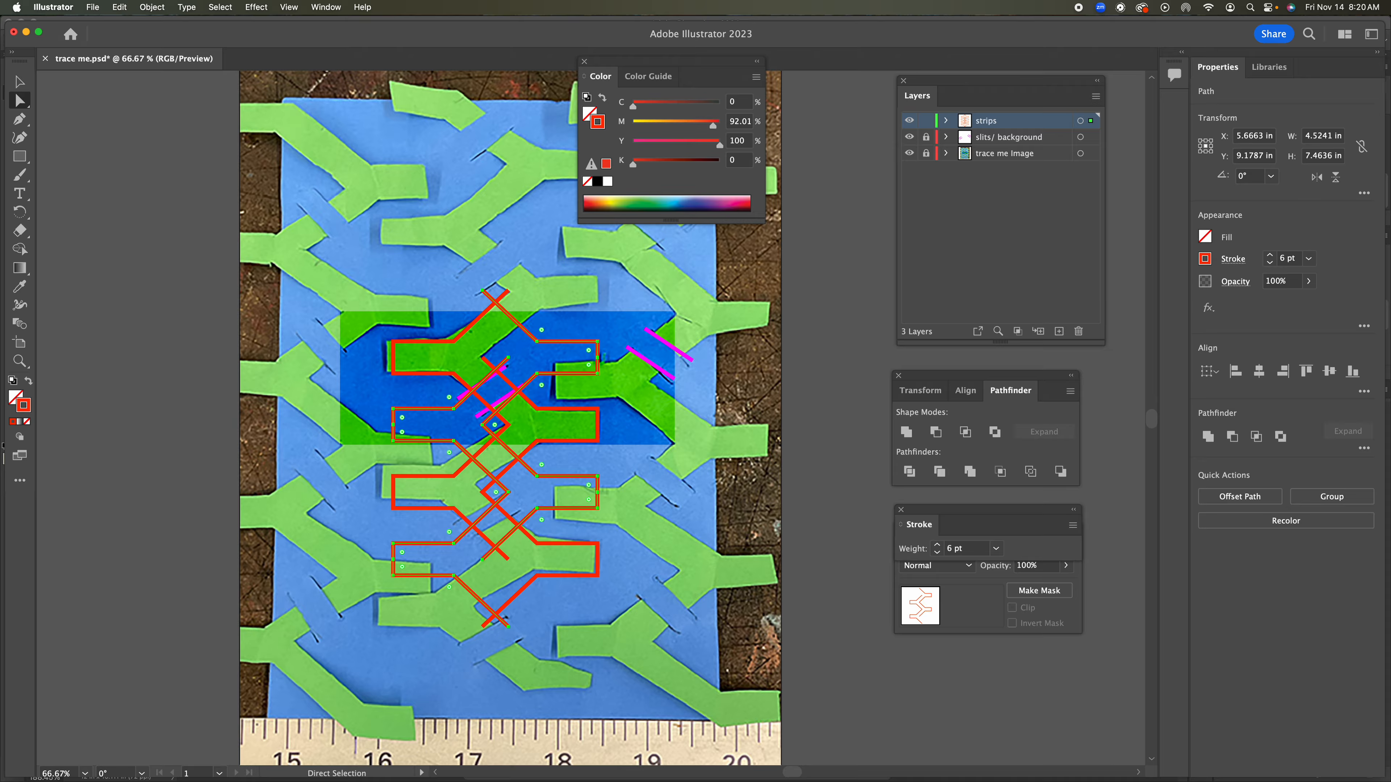
Move the mirrored outlines right and up onto the neighbouring column of green strips around the second slit pair
key("v")
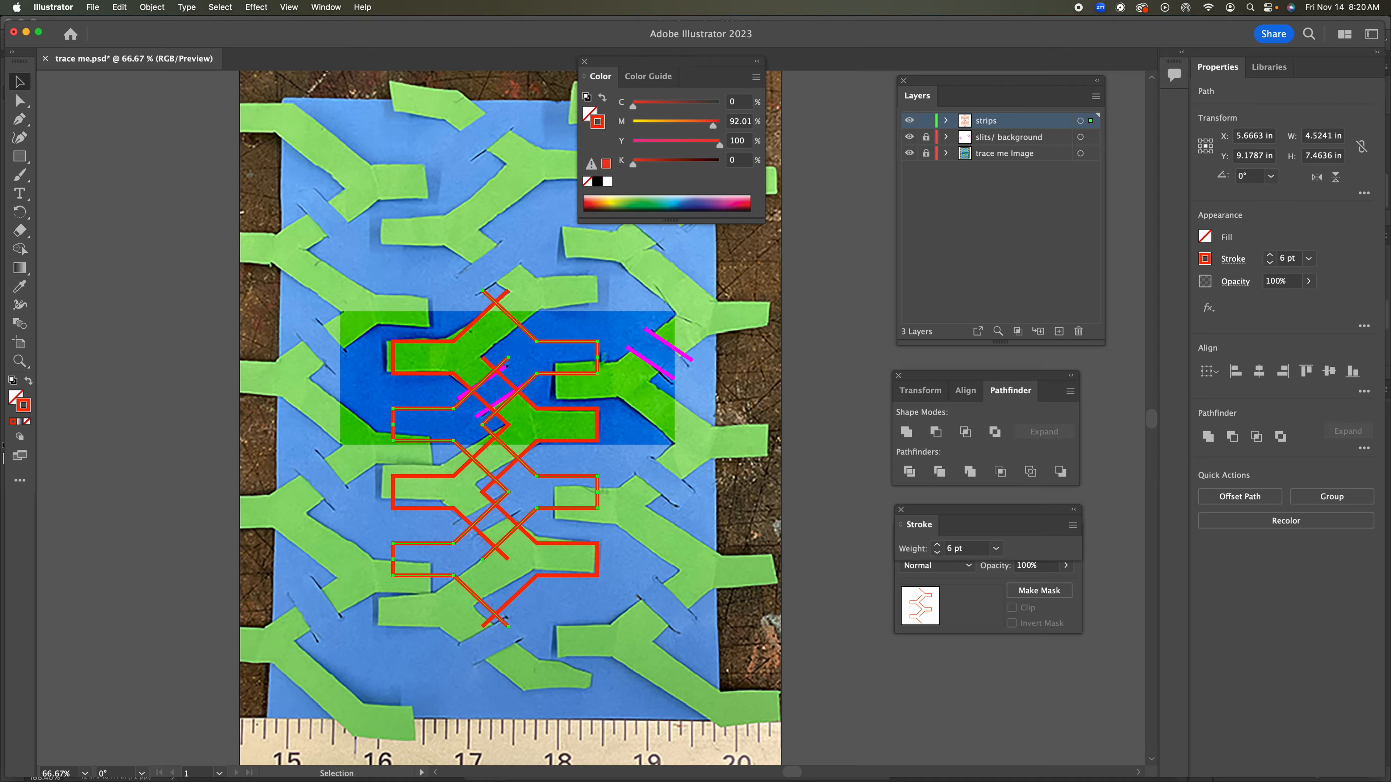
key("shift+Right")
key("shift+Right")
key("shift+Right")
key("shift+Right")
key("shift+Right")
key("shift+Right")
key("shift+Right")
key("shift+Right")
key("shift+Right")
key("shift+Right")
key("shift+Right")
key("shift+Right")
key("shift+Right")
key("shift+Right")
key("shift+Right")
key("shift+Right")
key("shift+Right")
key("shift+Right")
key("shift+Right")
key("shift+Right")
key("shift+Right")
key("shift+Right")
key("shift+Right")
key("shift+Right")
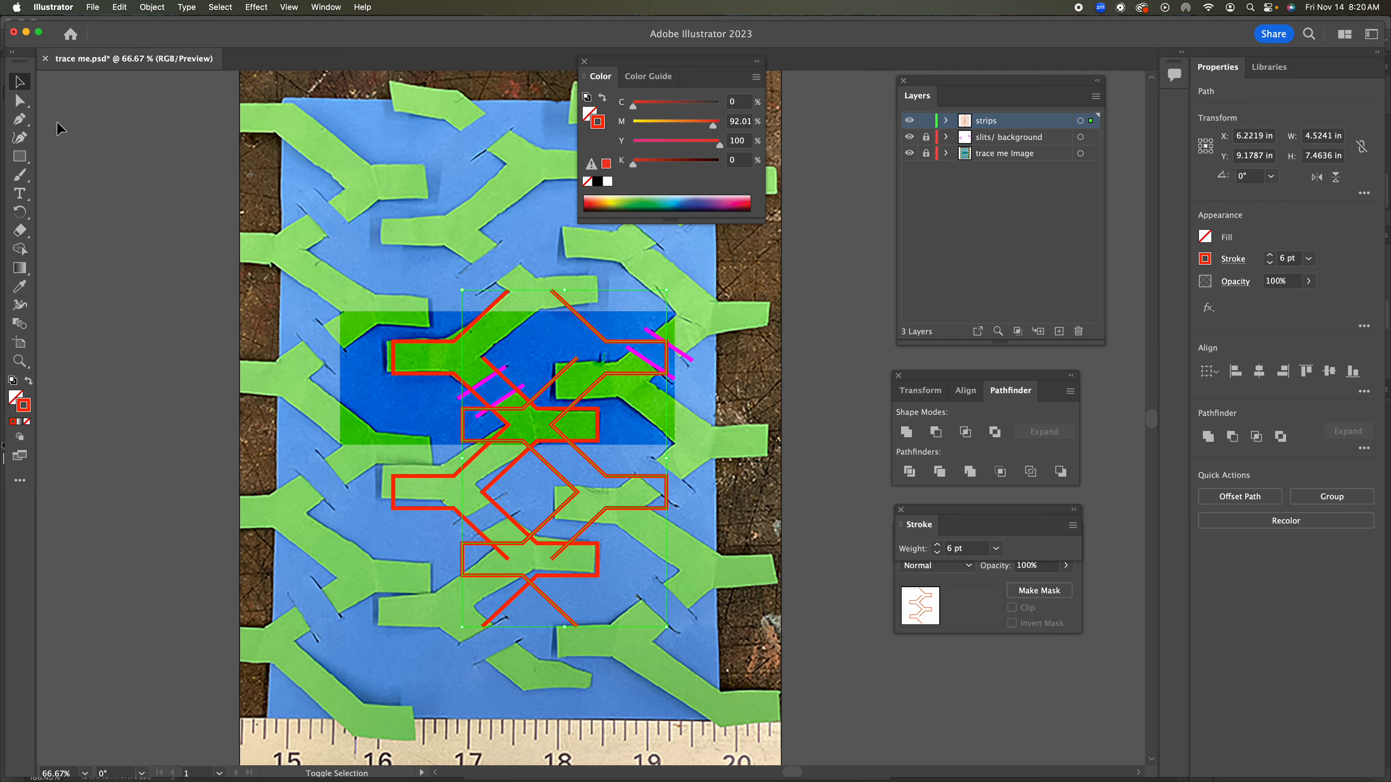
key("shift+Right")
key("shift+Up")
key("shift+Up")
key("shift+Up")
key("shift+Up")
key("shift+Up")
key("shift+Up")
key("shift+Up")
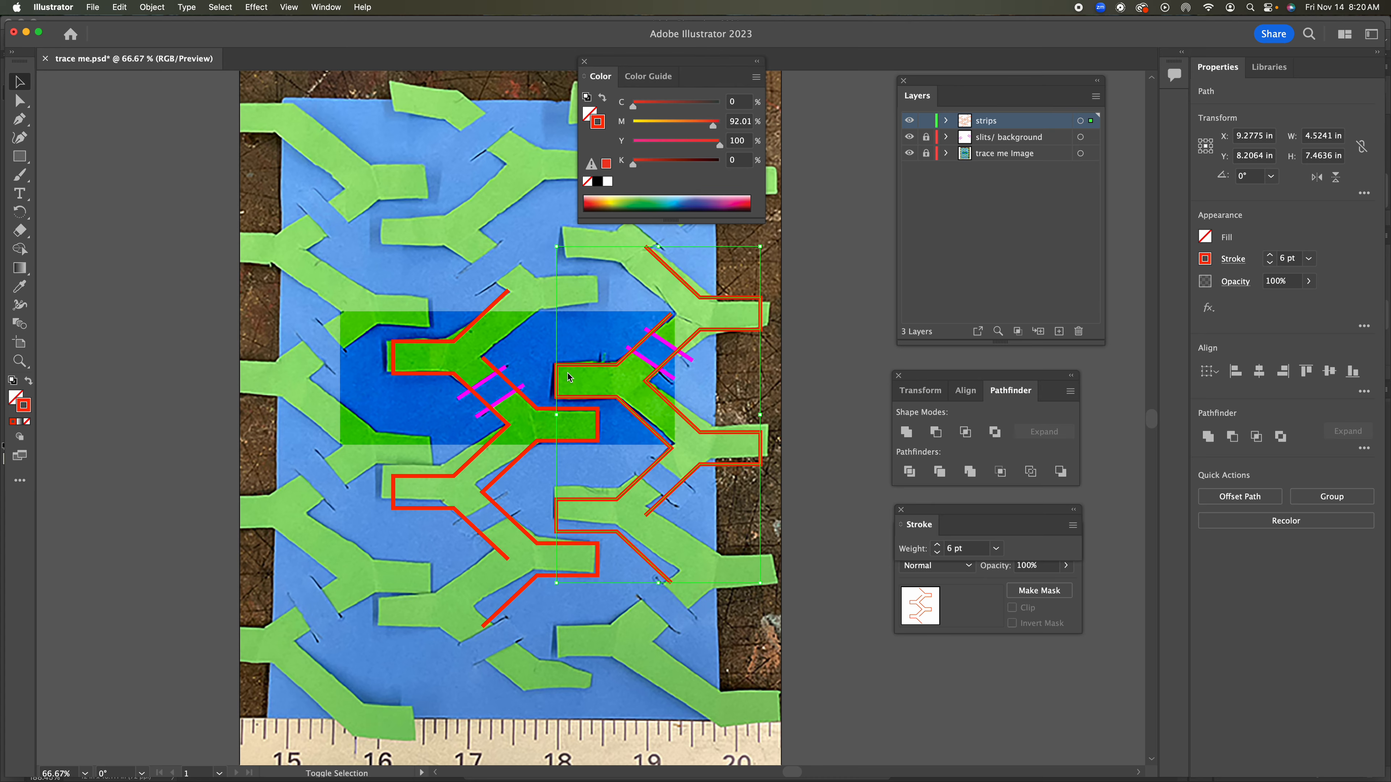
Fine-tune the mirrored outlines' position over the green strips to X 9.2775 in and Y 8.1787 in
key("shift+Right")
key("shift+Left")
key("Down")
key("Down")
key("Right")
key("shift+Right")
key("Left")
key("Left")
key("Left")
key("Left")
key("Left")
key("Left")
key("Left")
key("Left")
key("Left")
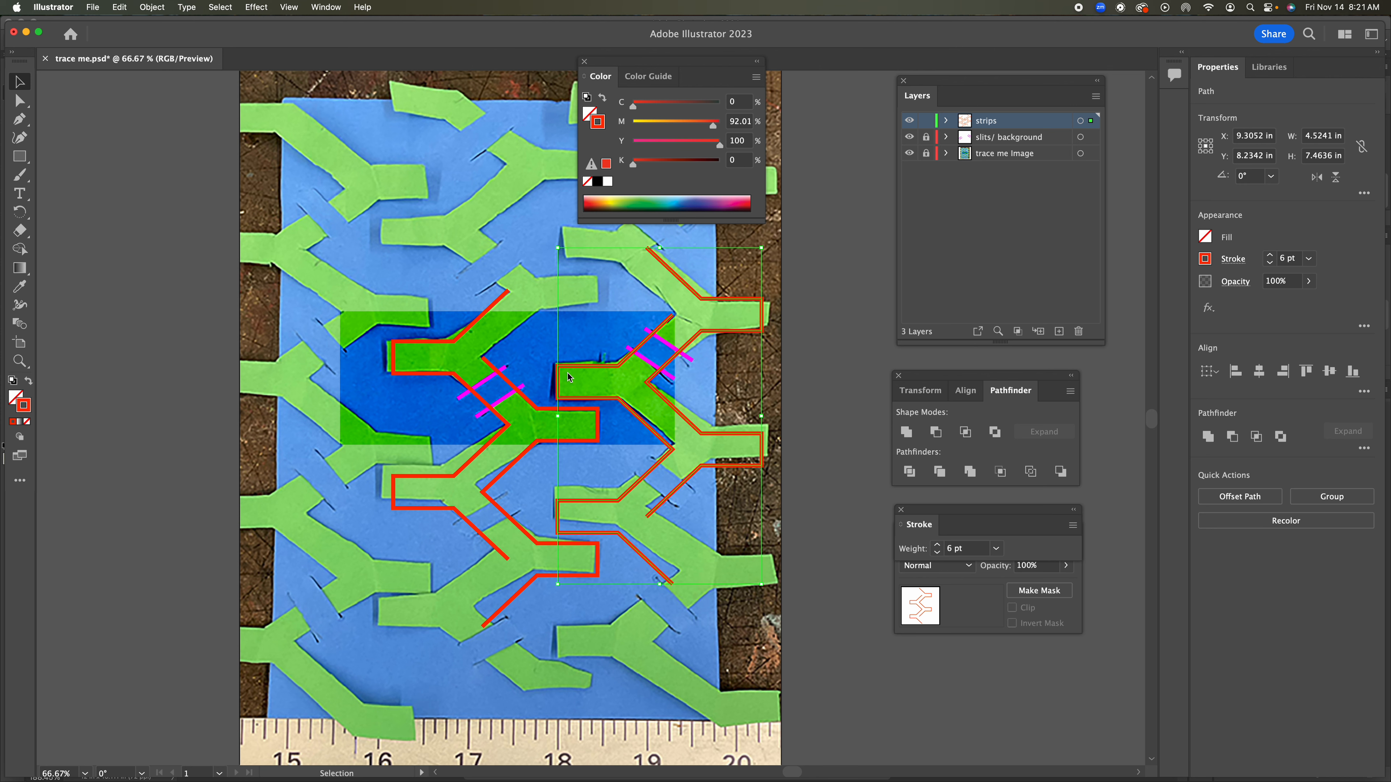
key("Up")
key("Up")
key("Up")
key("Left")
key("Left")
key("Up")
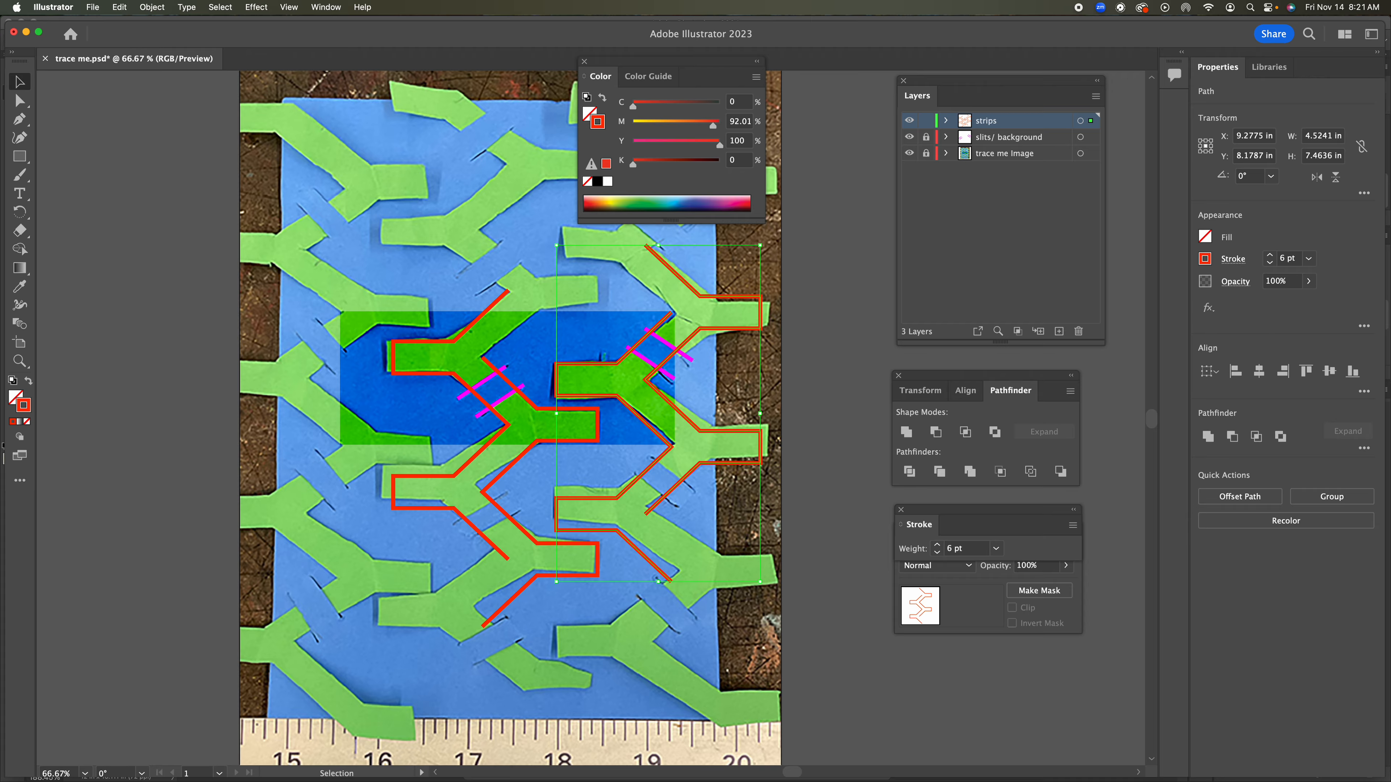
Lock the strips layer and unlock the slits/ background layer
left_click(926, 121)
left_click(926, 137)
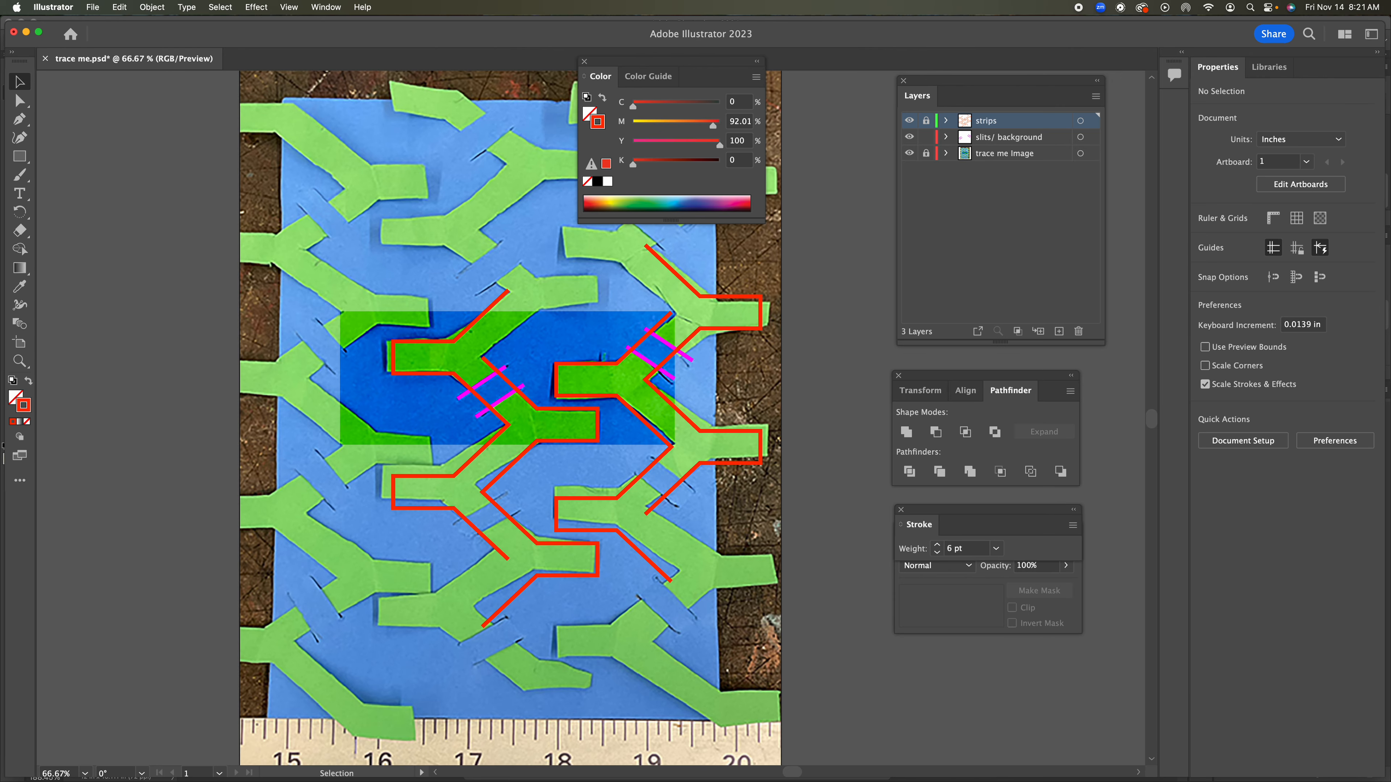
Nudge the second slit pair onto the slits in the photo at X 9.2629 in and Y 6.7166 in
left_click(679, 352)
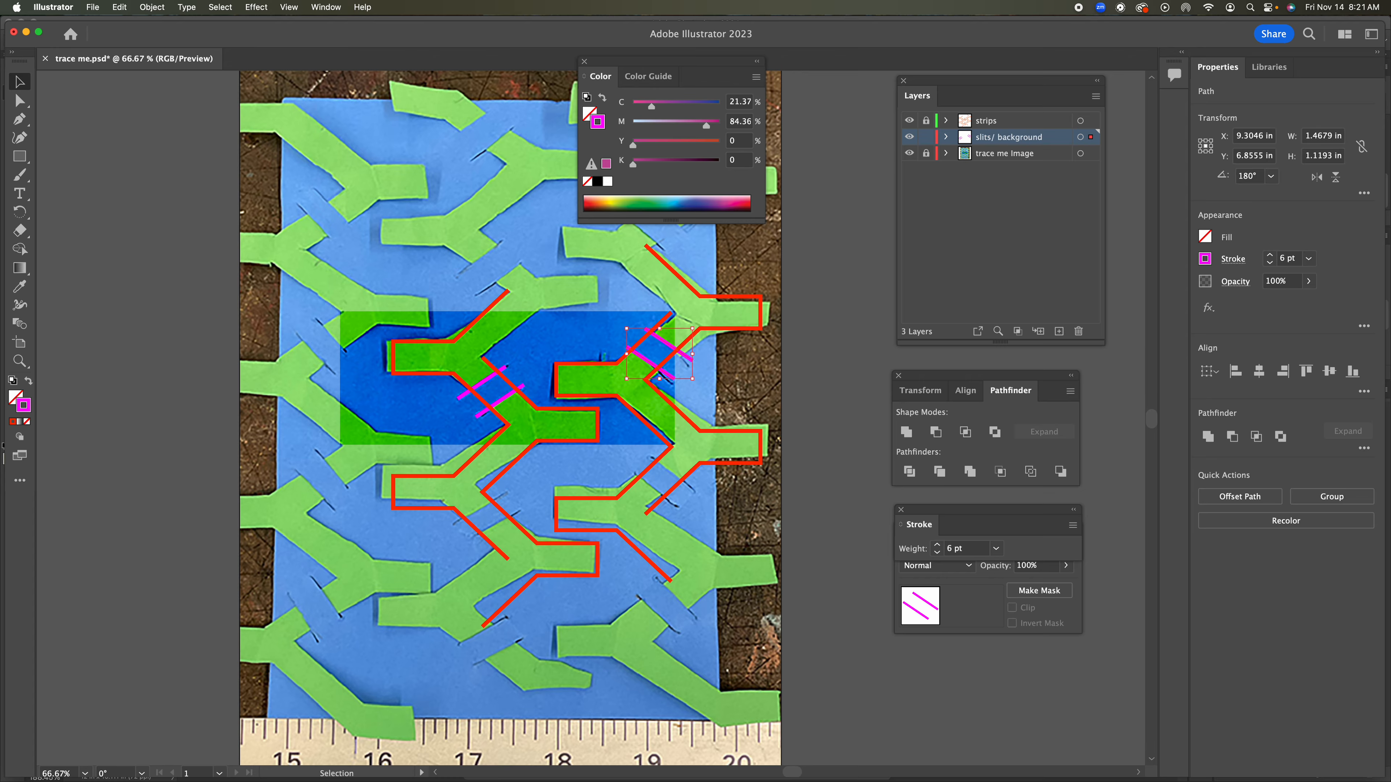
key("shift+Left")
key("shift+Up")
key("Right")
key("shift+Right")
key("shift+Right")
Nudge the first slit pair right and up onto its photo slits at X 5.6309 in and Y 7.6301 in
left_click_drag(441, 341, 543, 436)
key("Right")
key("Right")
key("Right")
key("Right")
key("Up")
key("Up")
key("Up")
key("Up")
key("Up")
key("Right")
key("super+shift+a")
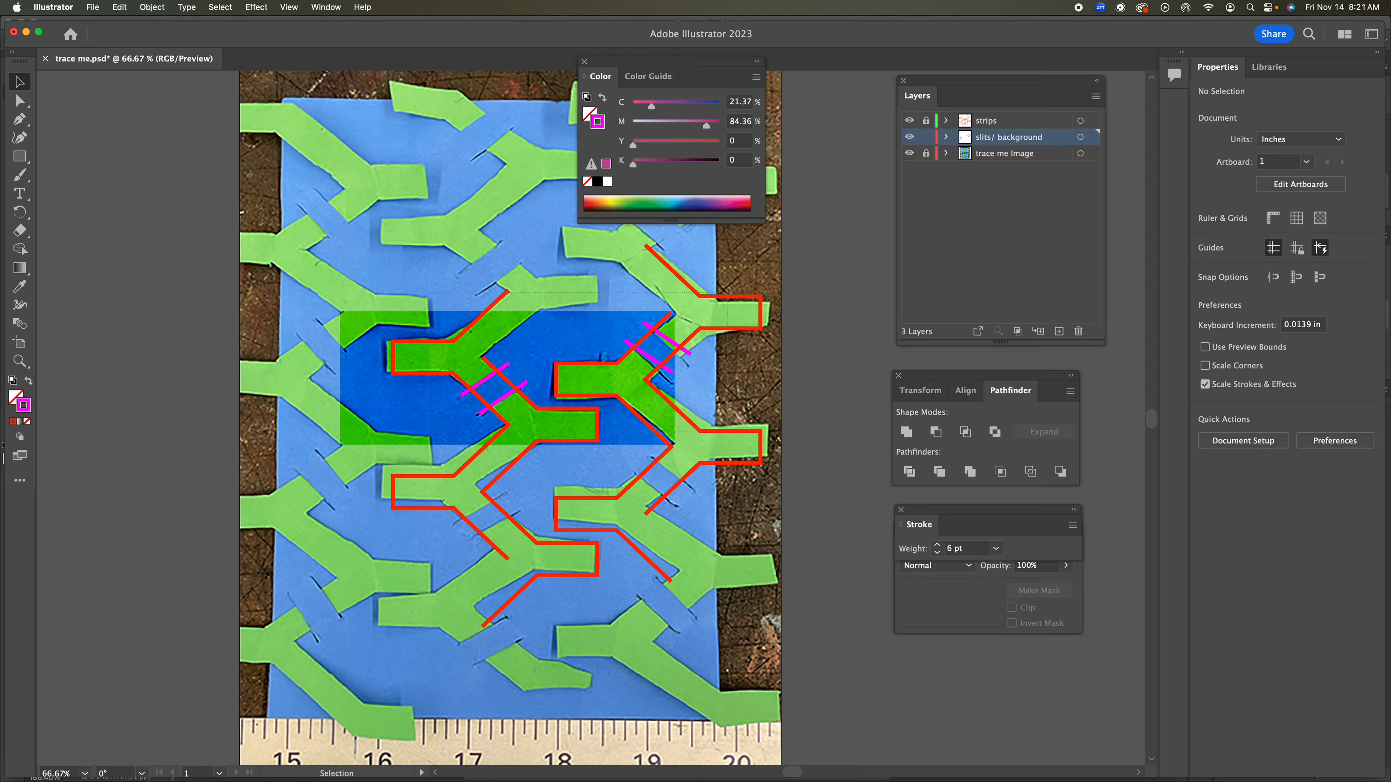
Clear the selection of both slit pairs and move the floating Color panel off the artwork
left_click_drag(427, 291, 724, 428)
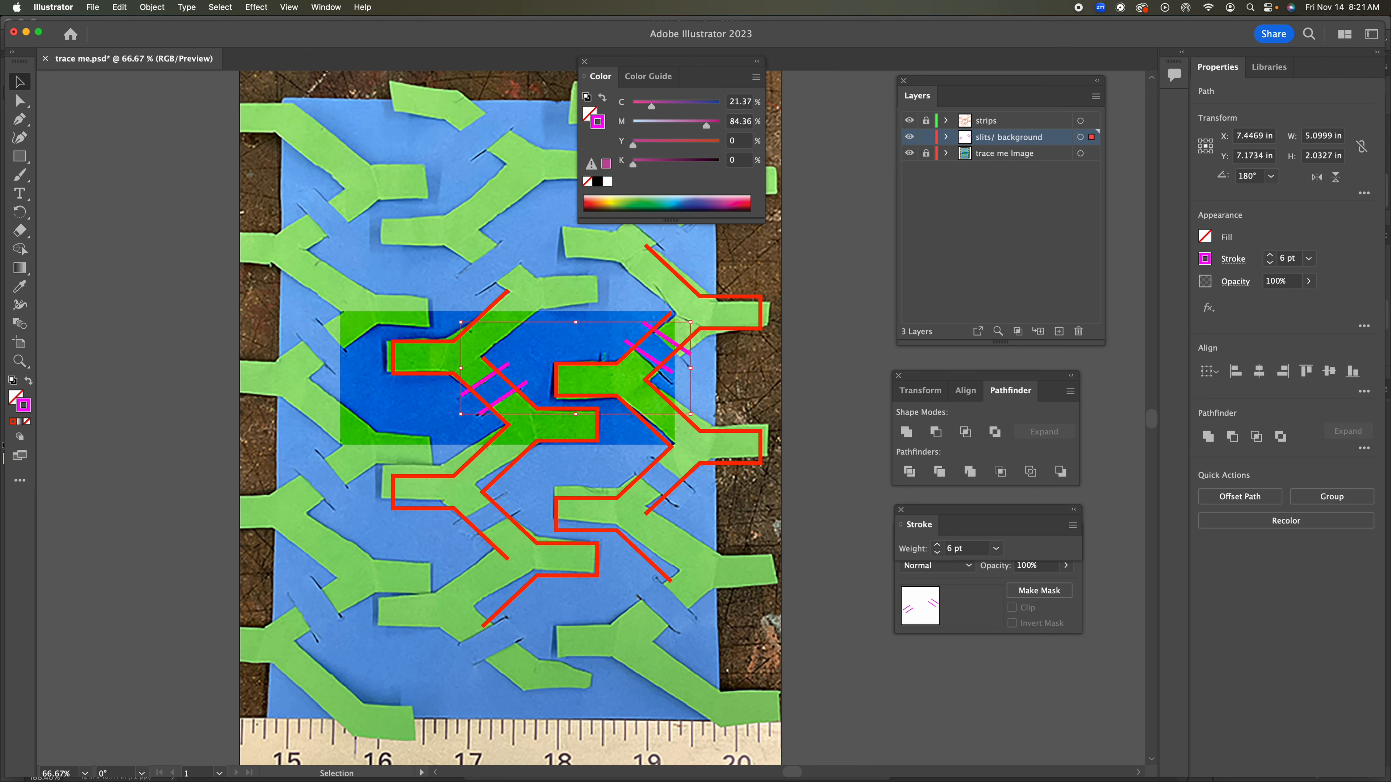
key("super+shift+a")
mouse_move(679, 61)
left_mouse_down()
mouse_move(745, 124)
mouse_move(1078, 664)
left_mouse_up()
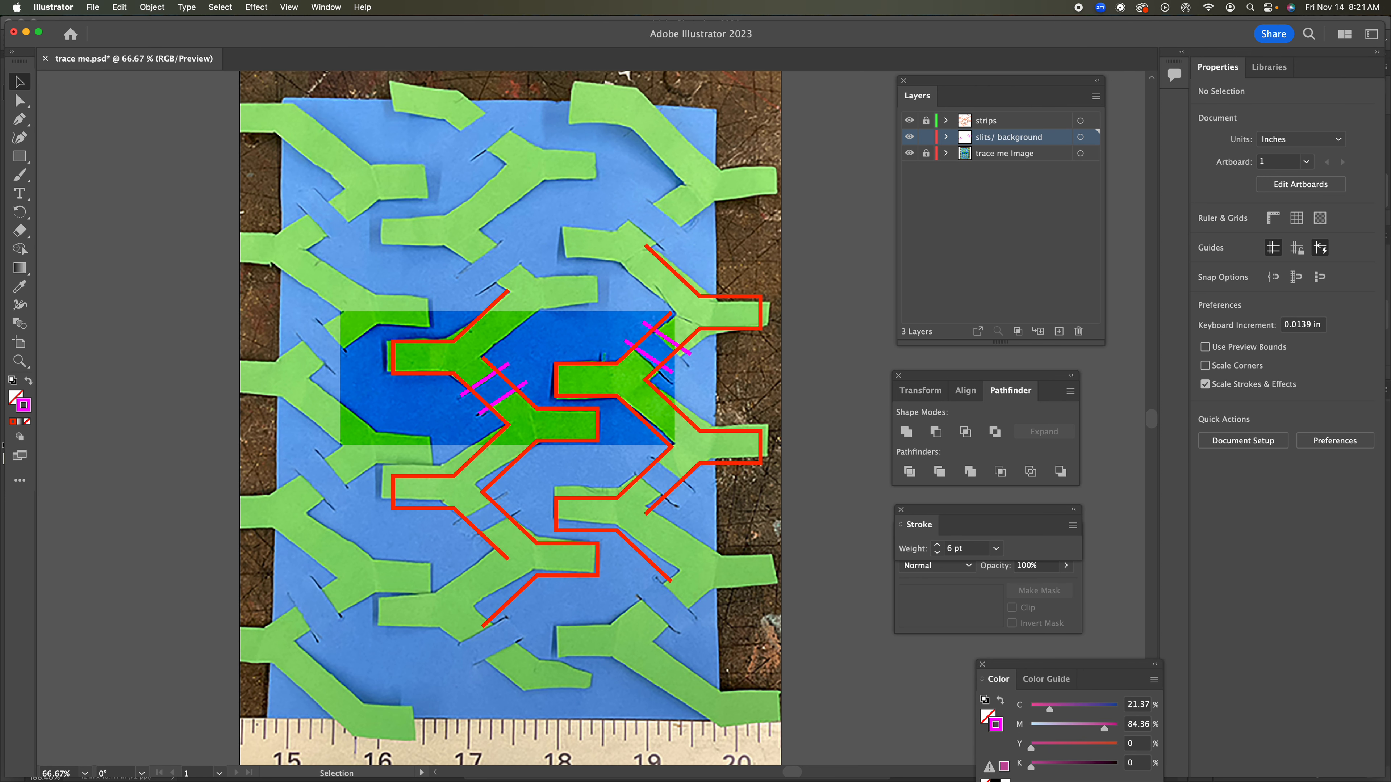
Unlock the strips layer and try shifting all the traced outlines and slits left and slightly up
left_click(925, 121)
key("super+a")
left_click_drag(598, 424, 550, 416)
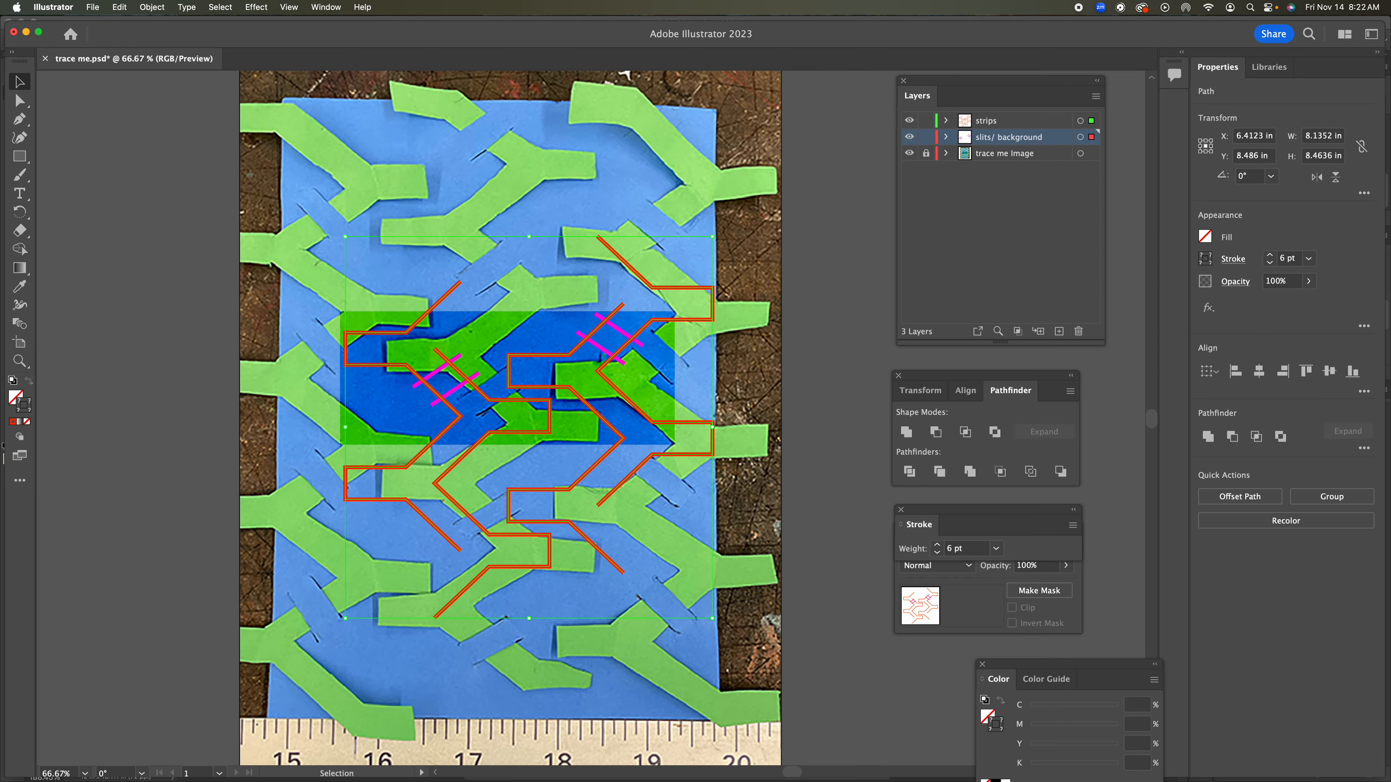
key("super+z")
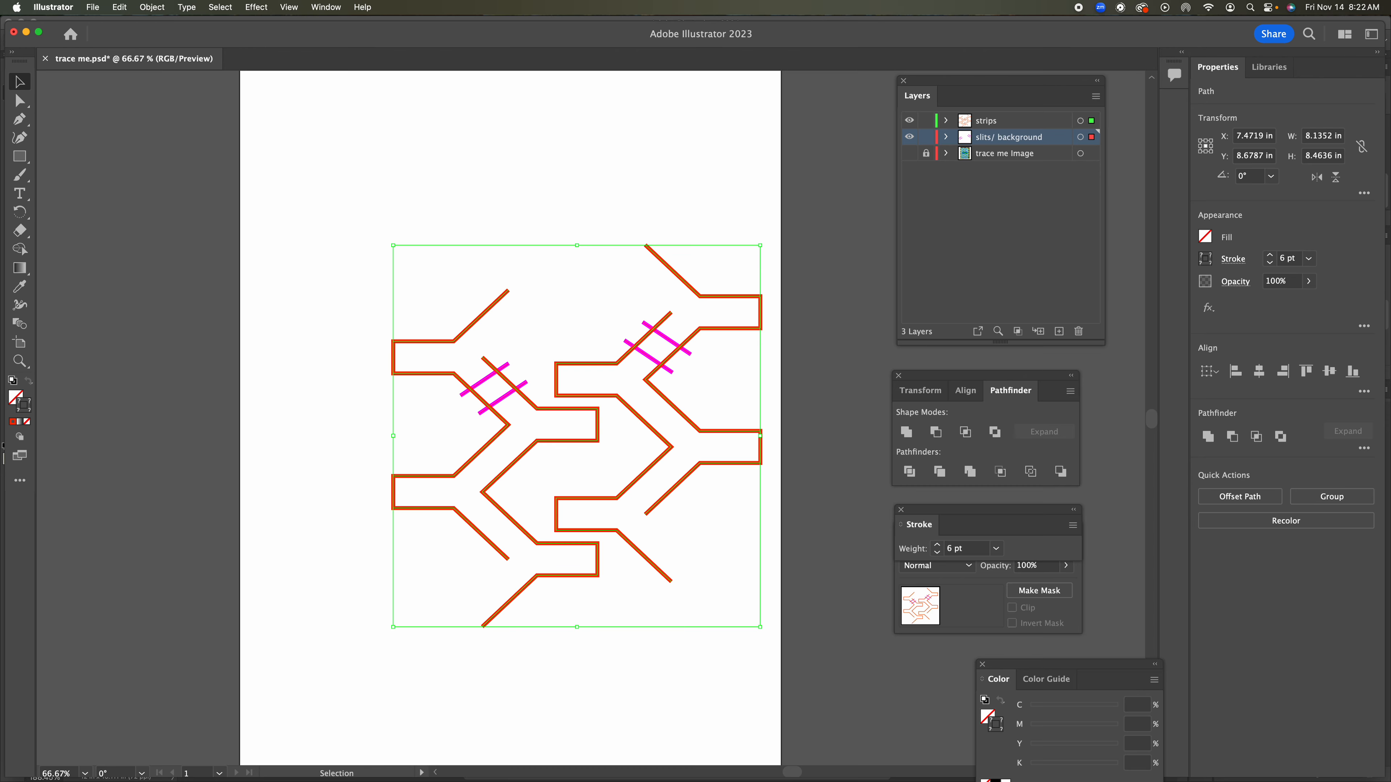
Try duplicating all the strip outlines and slits about 5.95 in upward to extend the repeat
left_click_drag(509, 425, 512, 157)
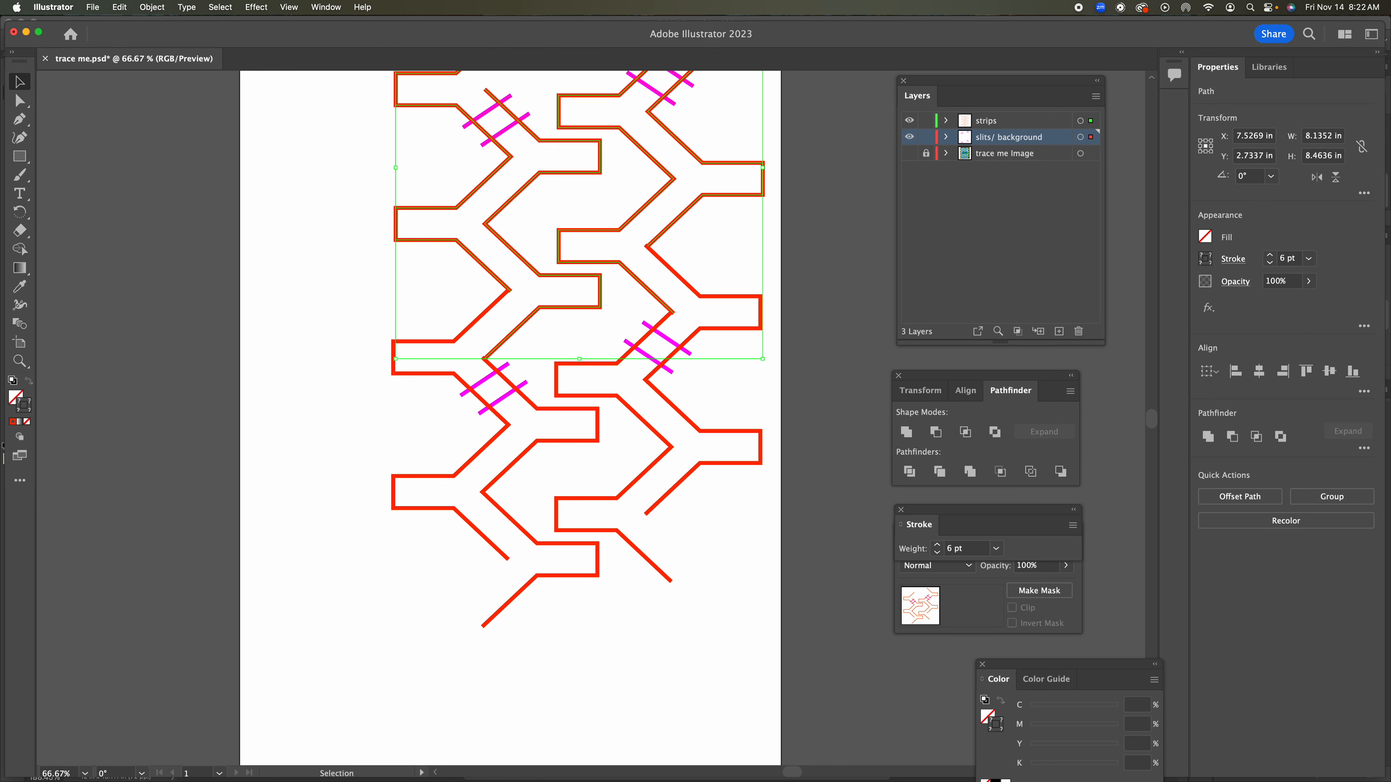
key("z")
left_click(498, 394, "alt")
left_click(501, 406, "alt")
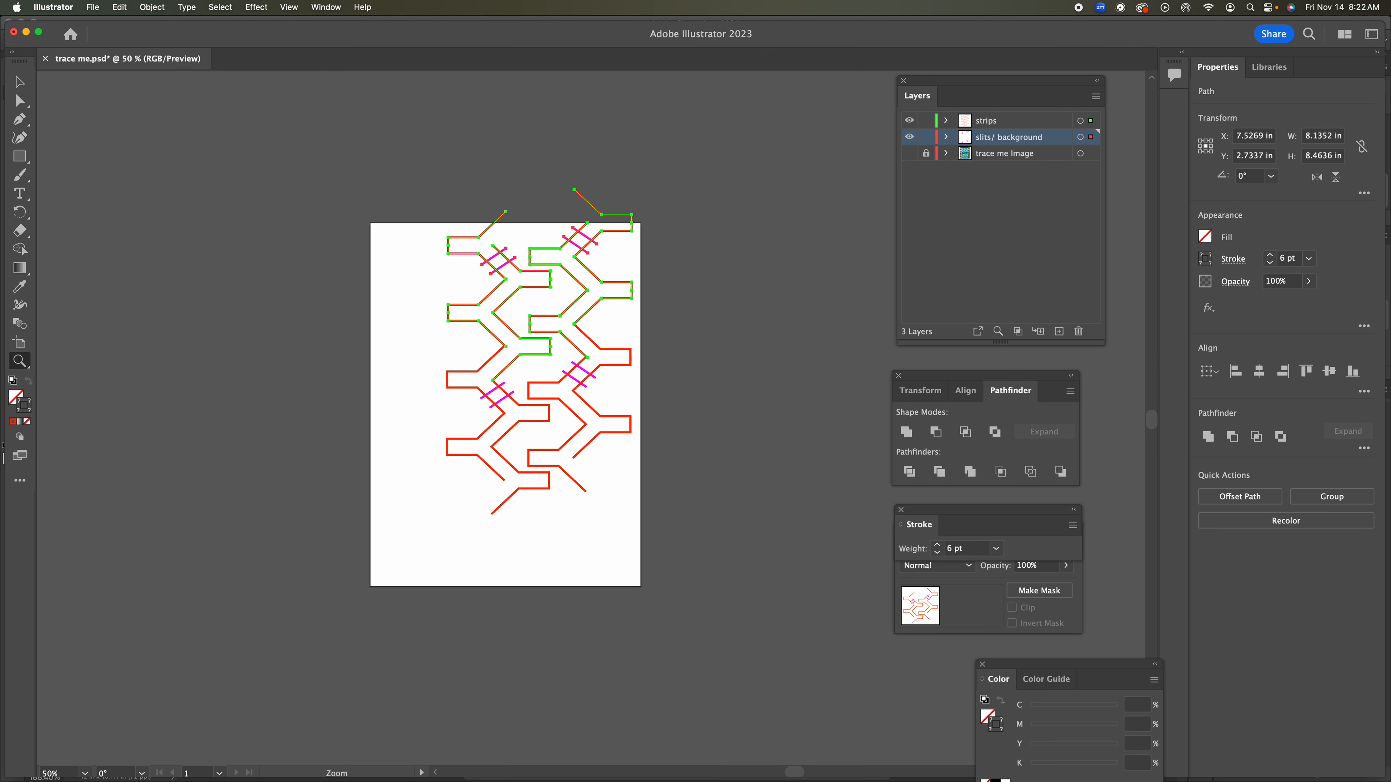
key("v")
left_click_drag(384, 225, 639, 550)
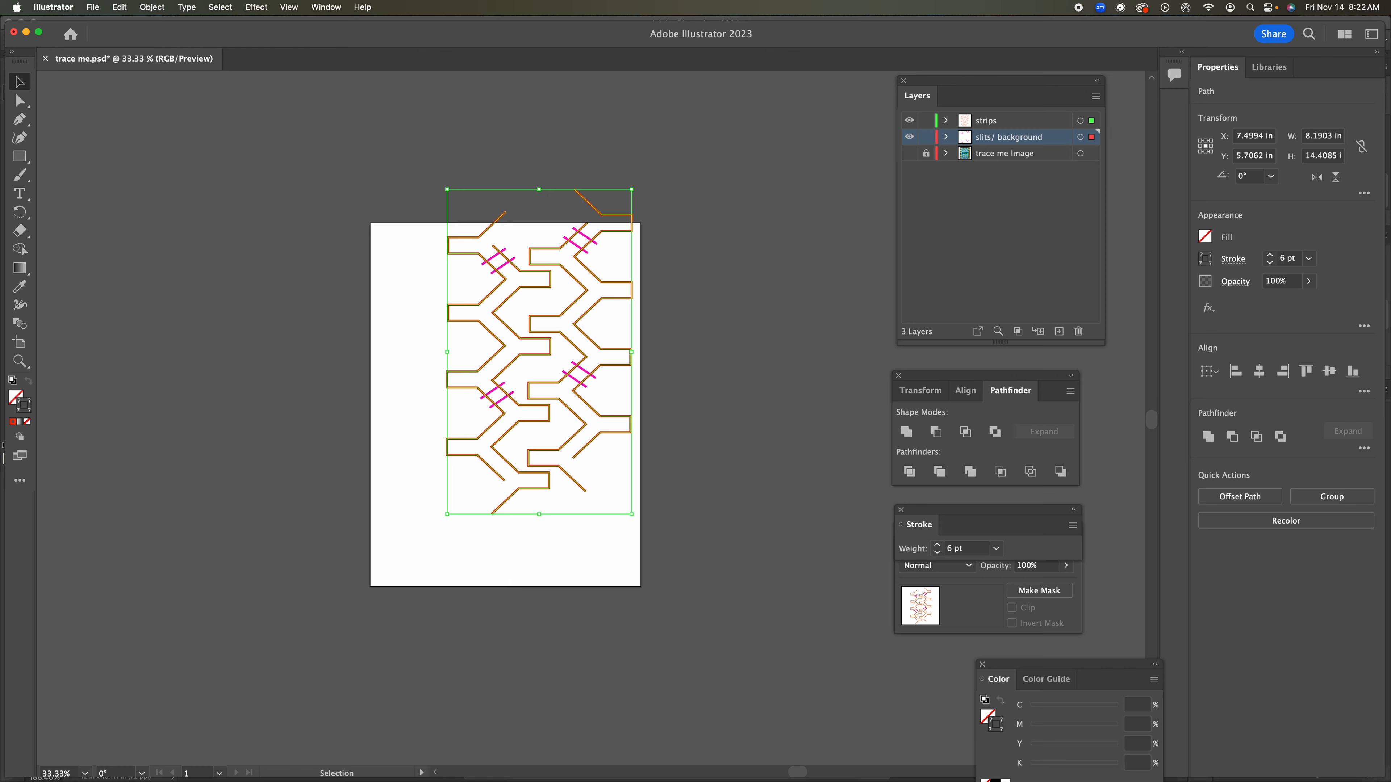
key("super+z")
key("super+z")
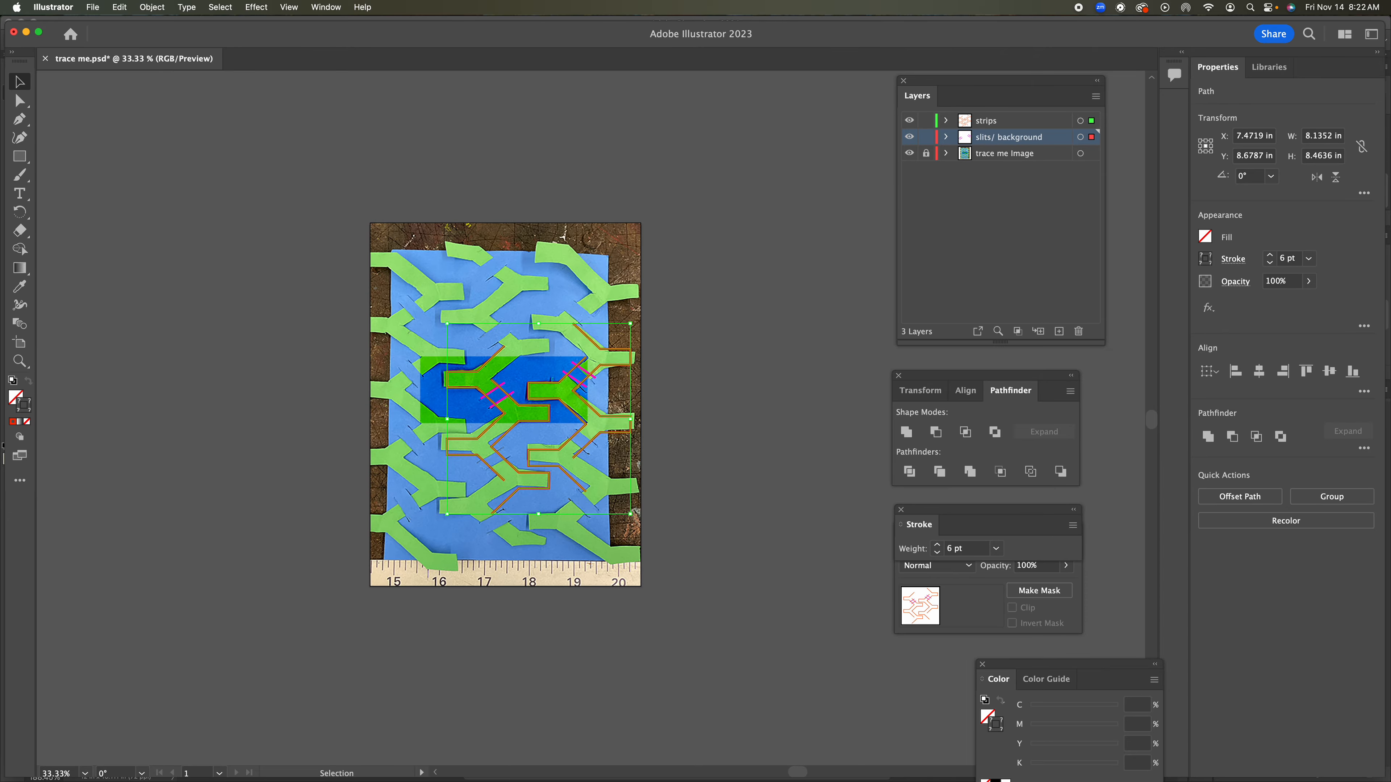
Lock the strips layer and copy the first slit pair straight down onto the strip crossing below it
key("z")
left_click(486, 408)
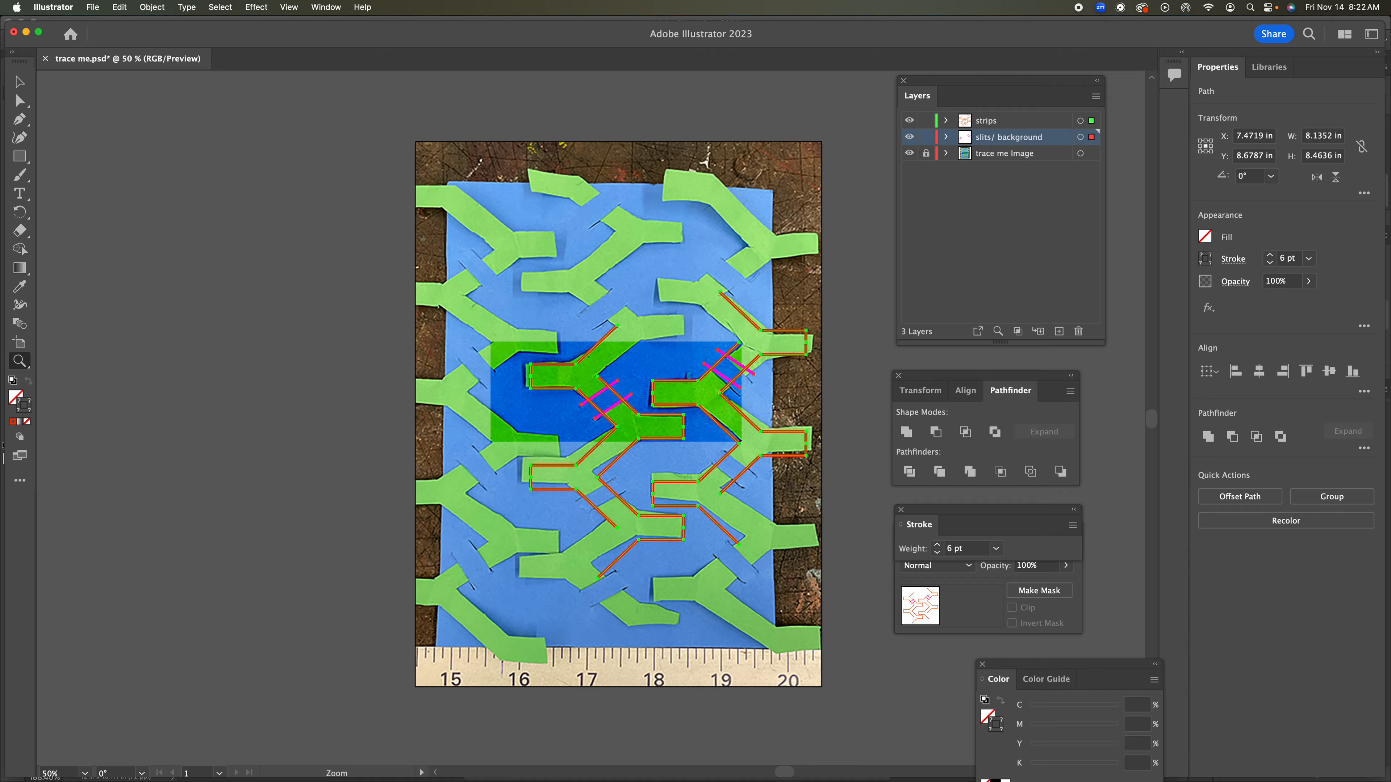
left_click(655, 412)
left_click_drag(668, 430, 685, 430)
key("v")
key("super+shift+a")
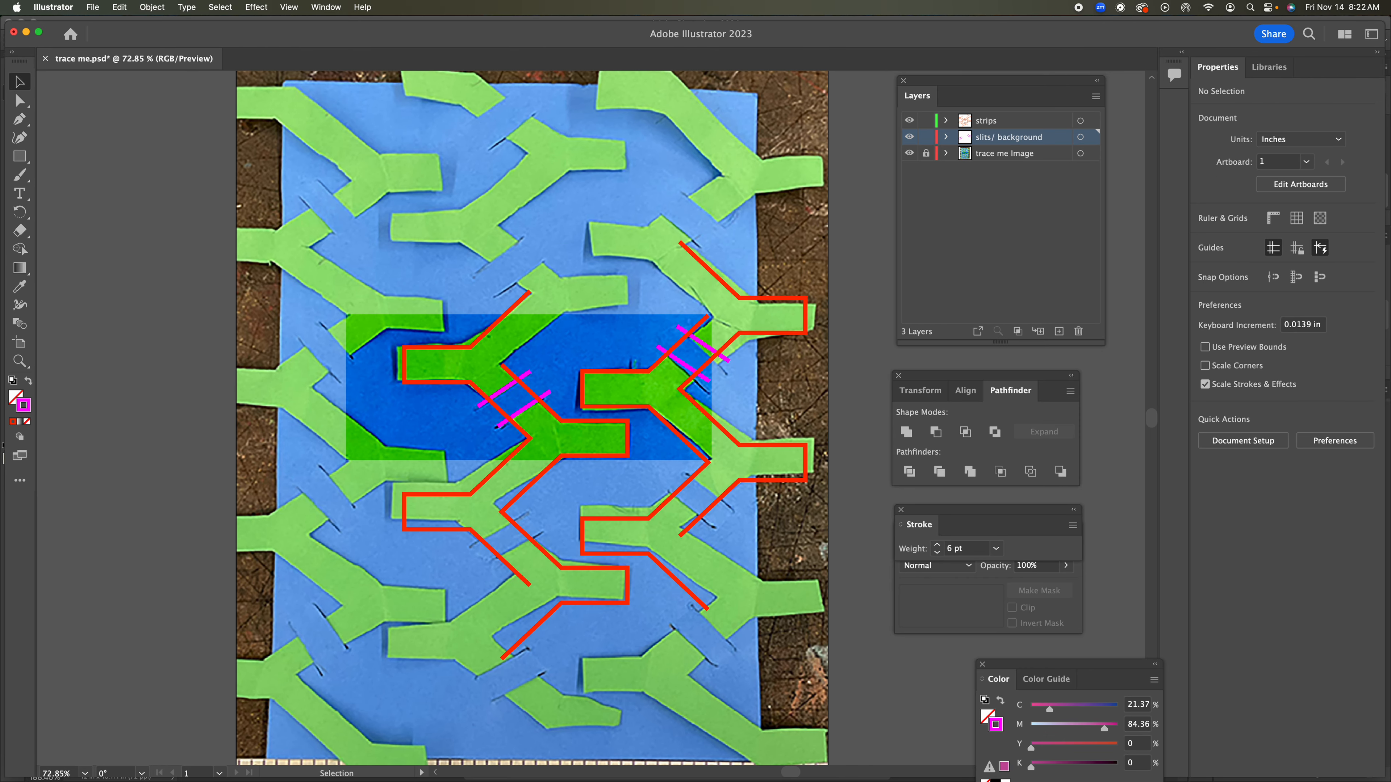
left_click(926, 120)
left_click_drag(460, 368, 576, 443)
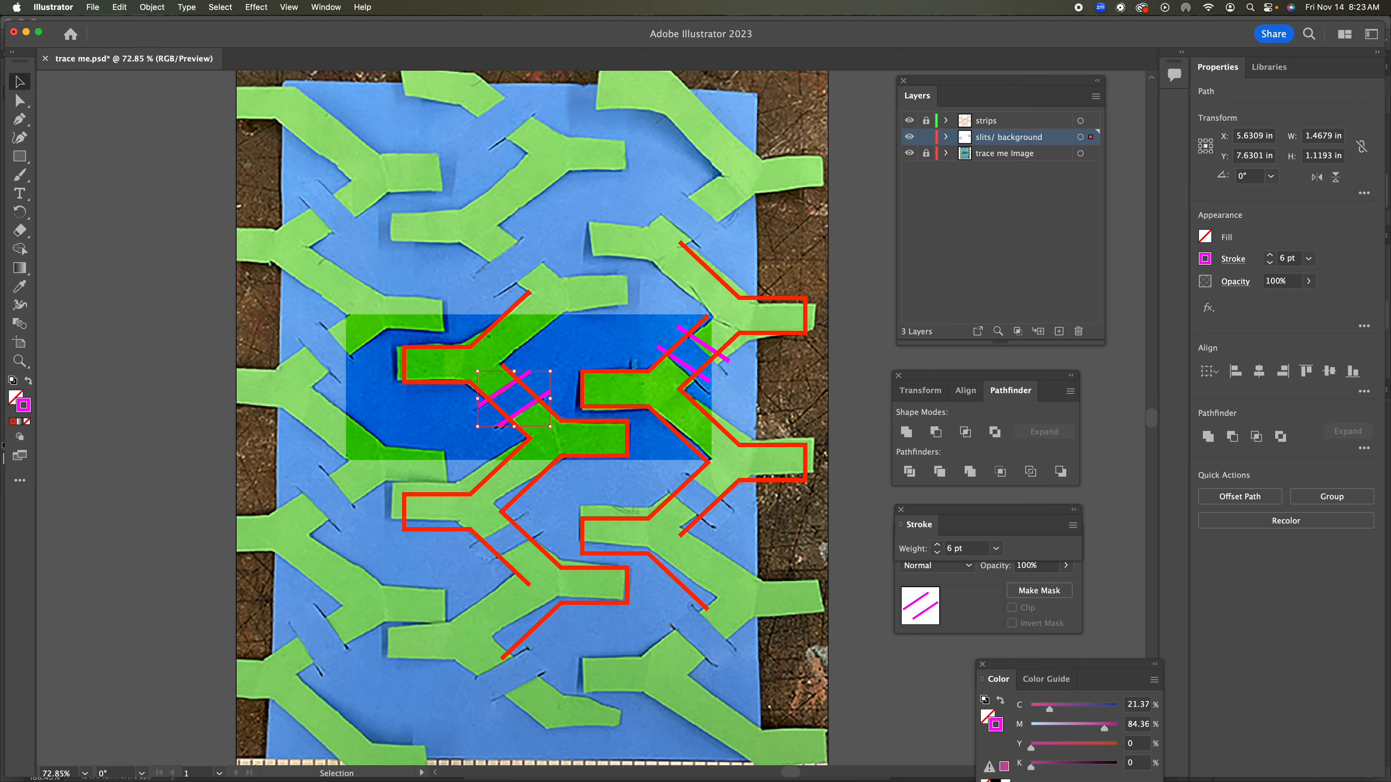
left_click_drag(513, 399, 508, 542)
Copy the second slit pair about 2.9 in down onto the crossing below, at X 9.3133 in and Y 9.6132 in
left_click(704, 344)
left_click_drag(703, 344, 707, 491)
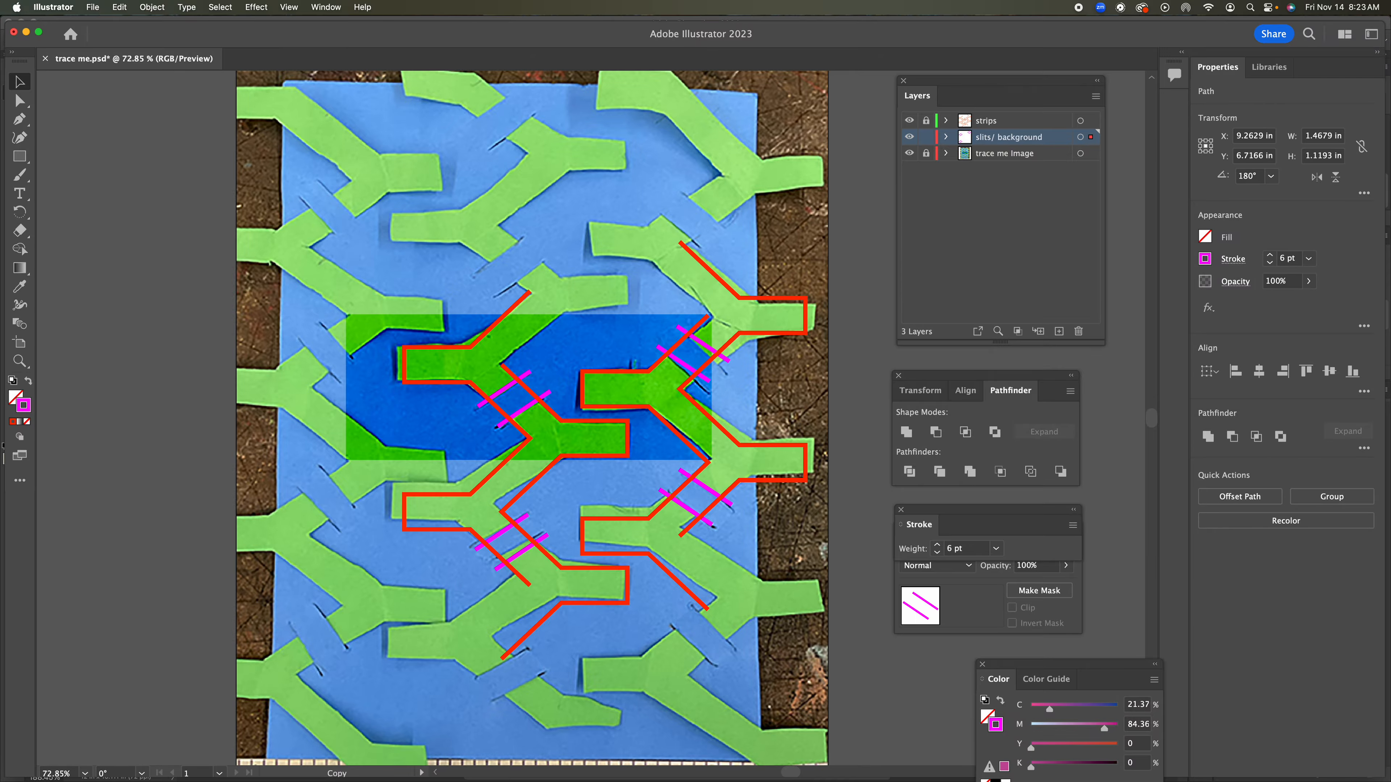
left_click_drag(707, 491, 706, 488)
Unlock the strips layer and select all the strip outlines and slit pairs together
key("z")
left_click(630, 417, "alt")
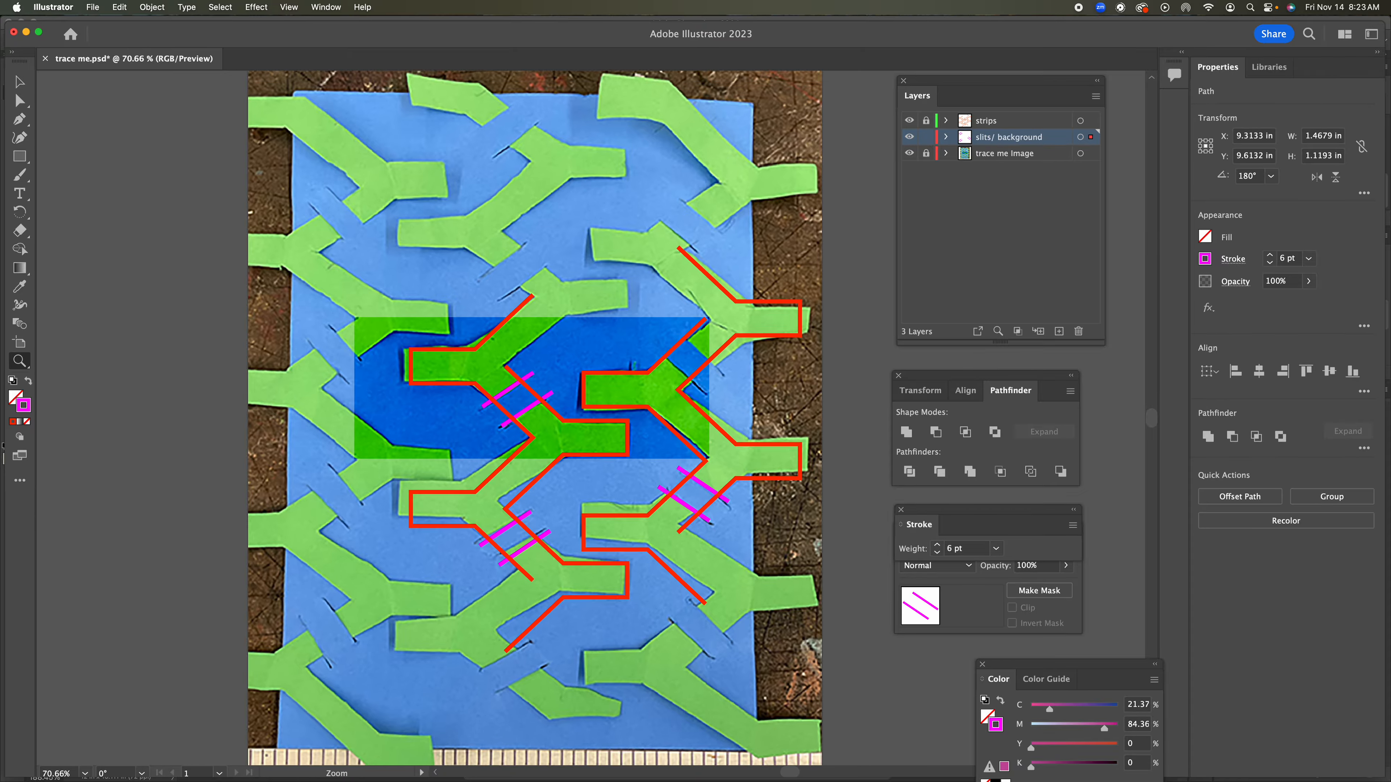
left_click(490, 388, "alt")
left_click(926, 120)
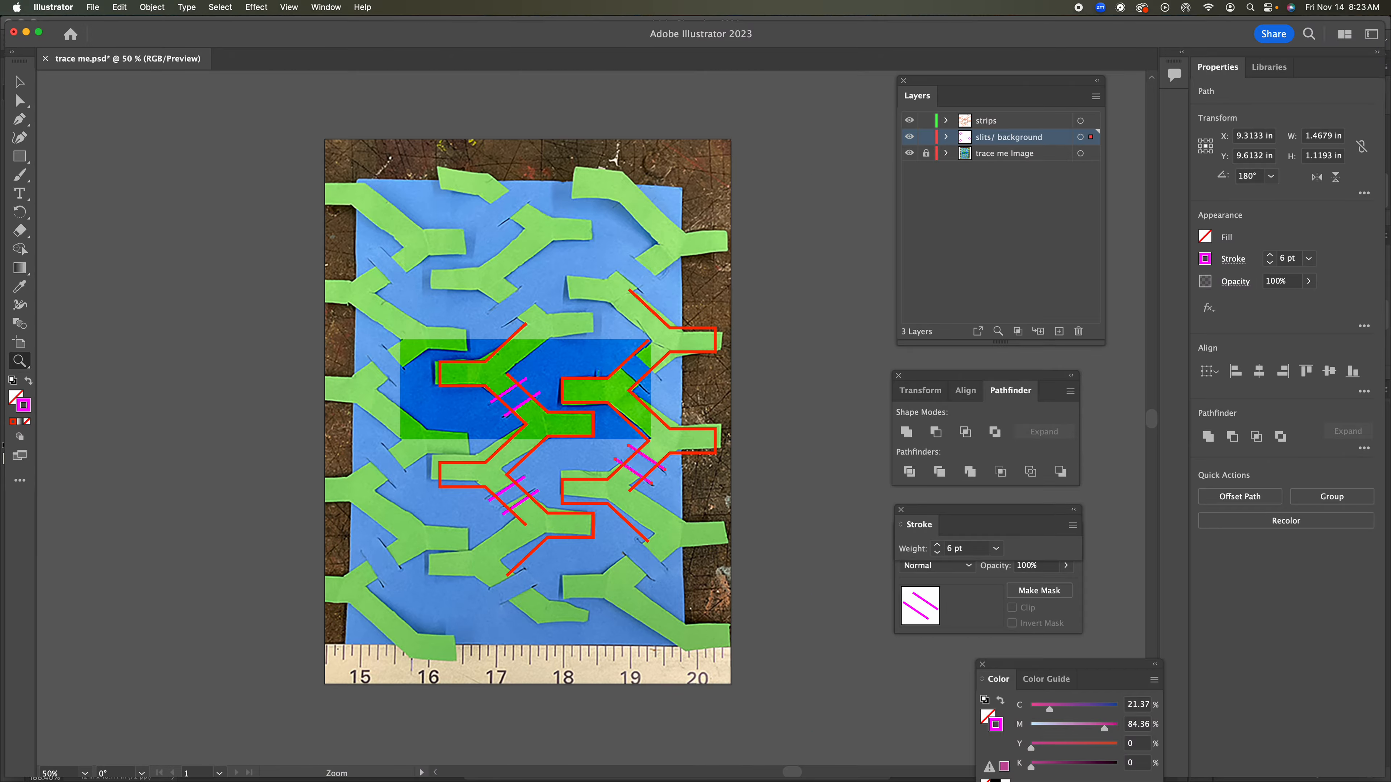
key("v")
key("super+a")
Create a moved copy of the selected artwork with a horizontal offset of -3 in and a vertical offset of 0
left_click(152, 7)
mouse_move(159, 25)
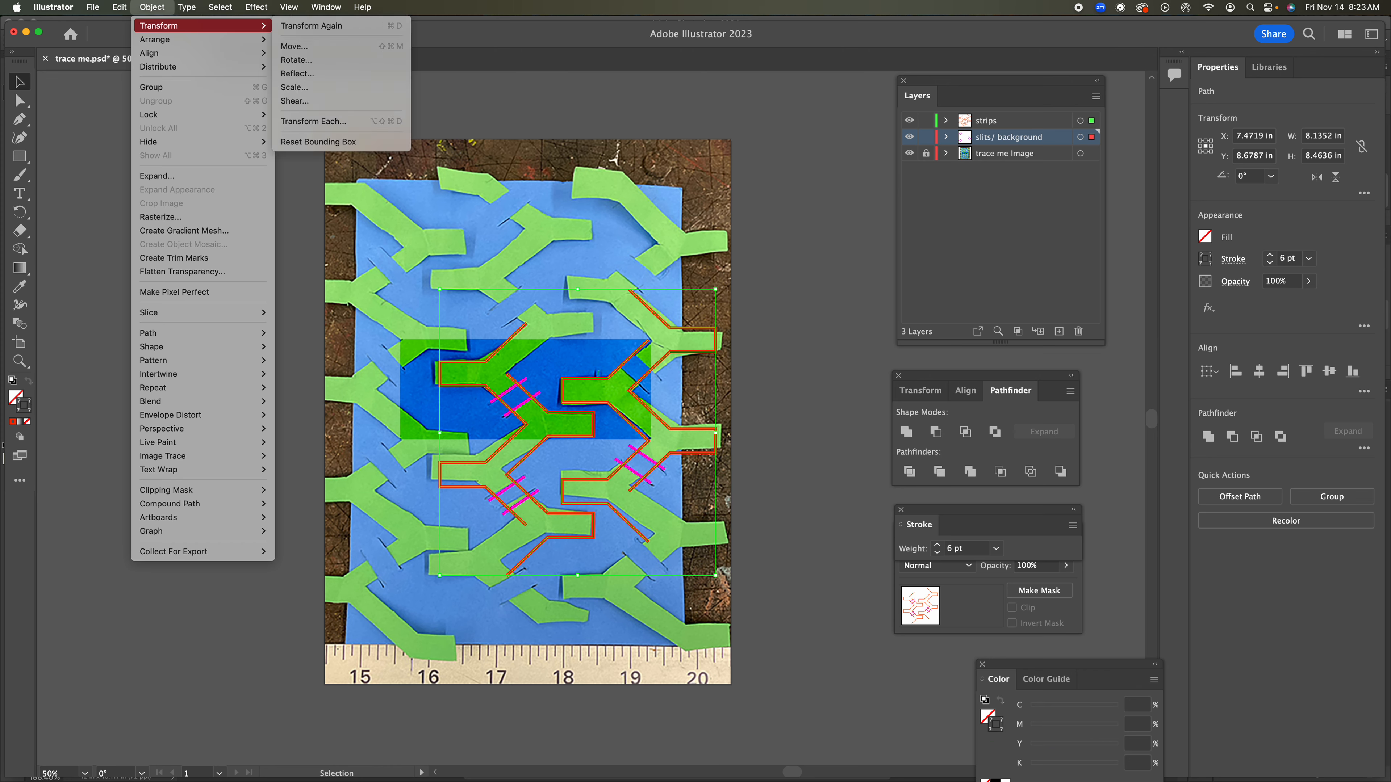
left_click(294, 46)
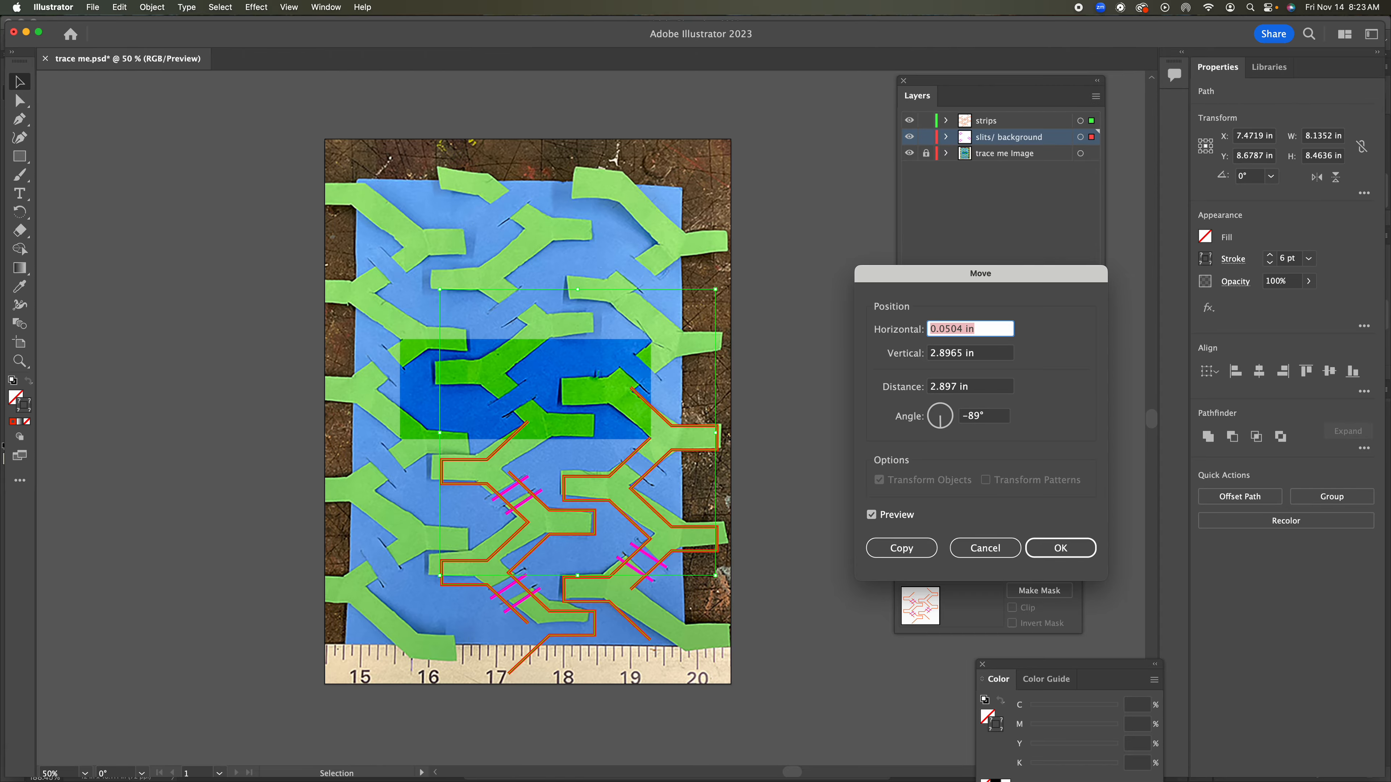
key("Tab")
type("0")
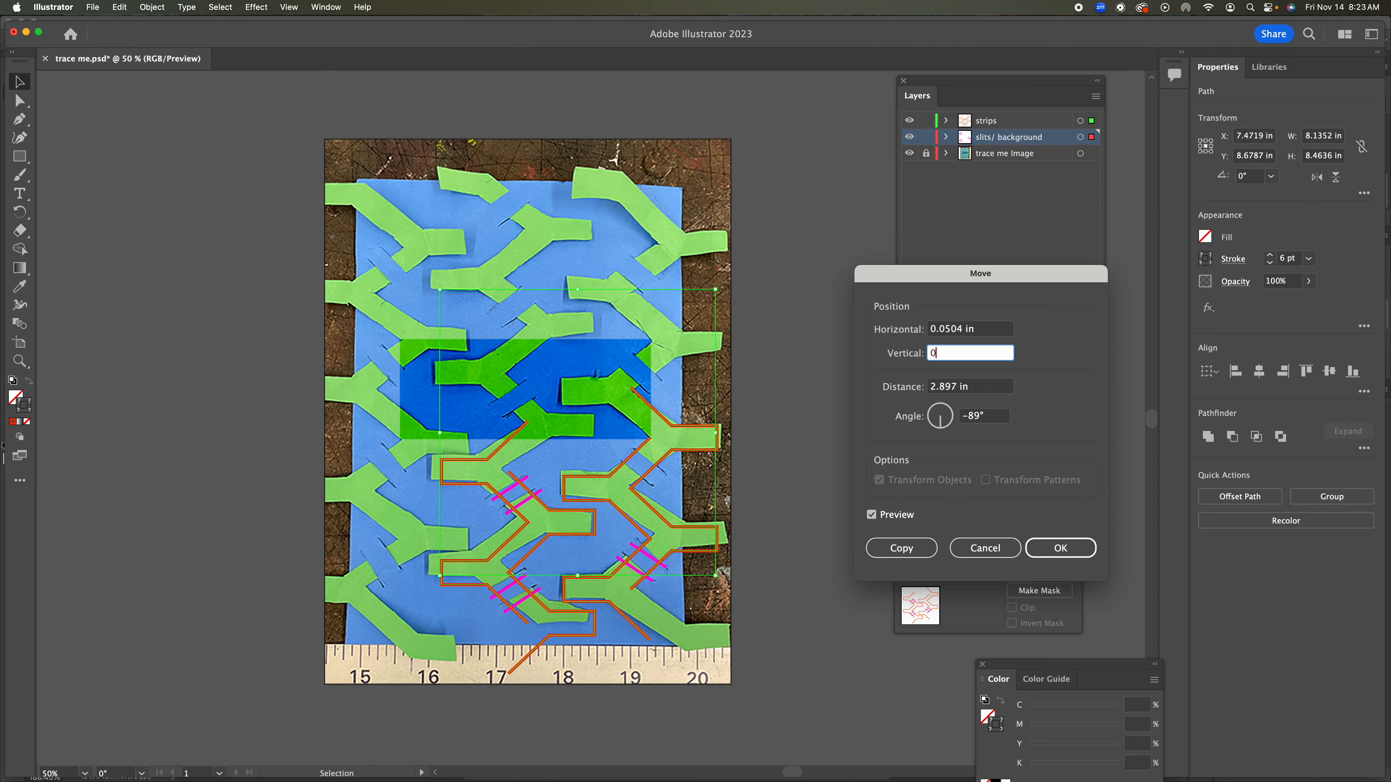
left_click(925, 330)
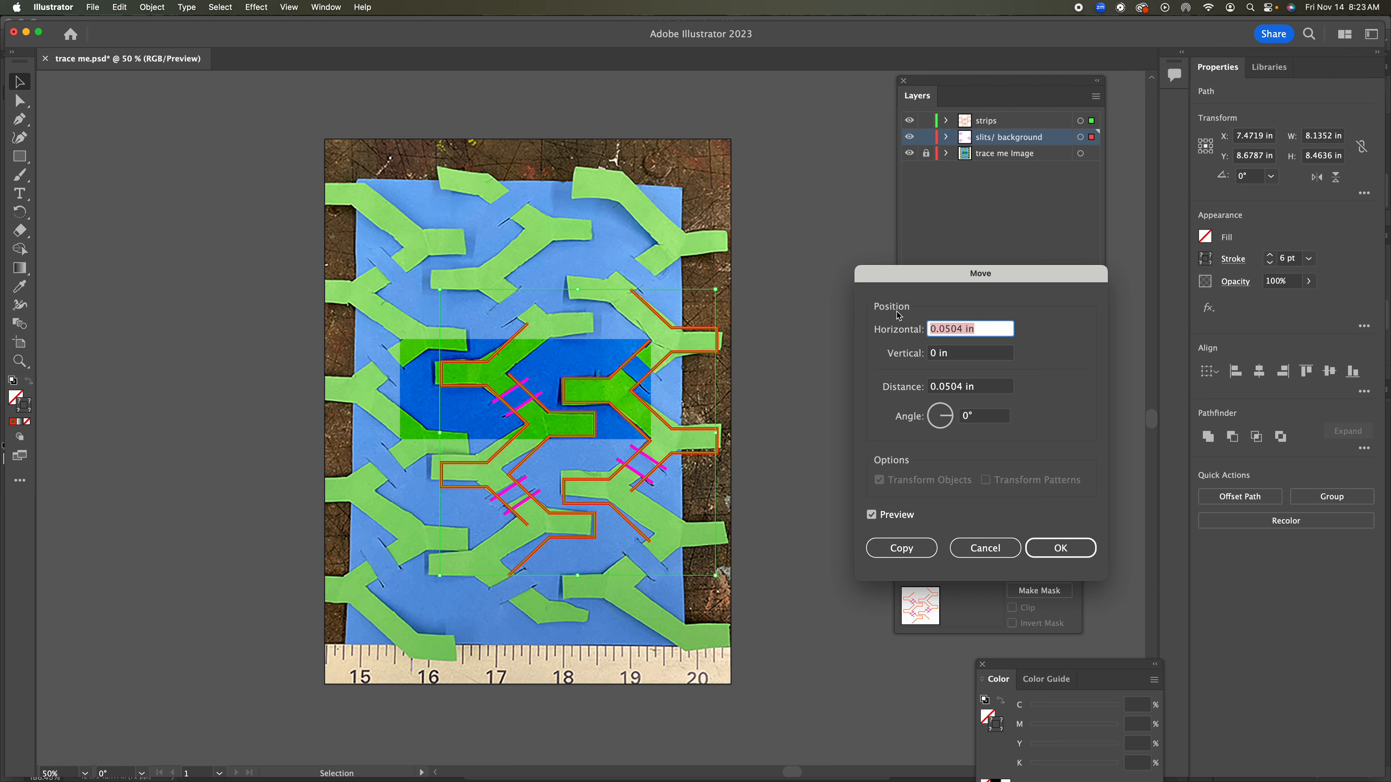
type("-3")
left_click(920, 555)
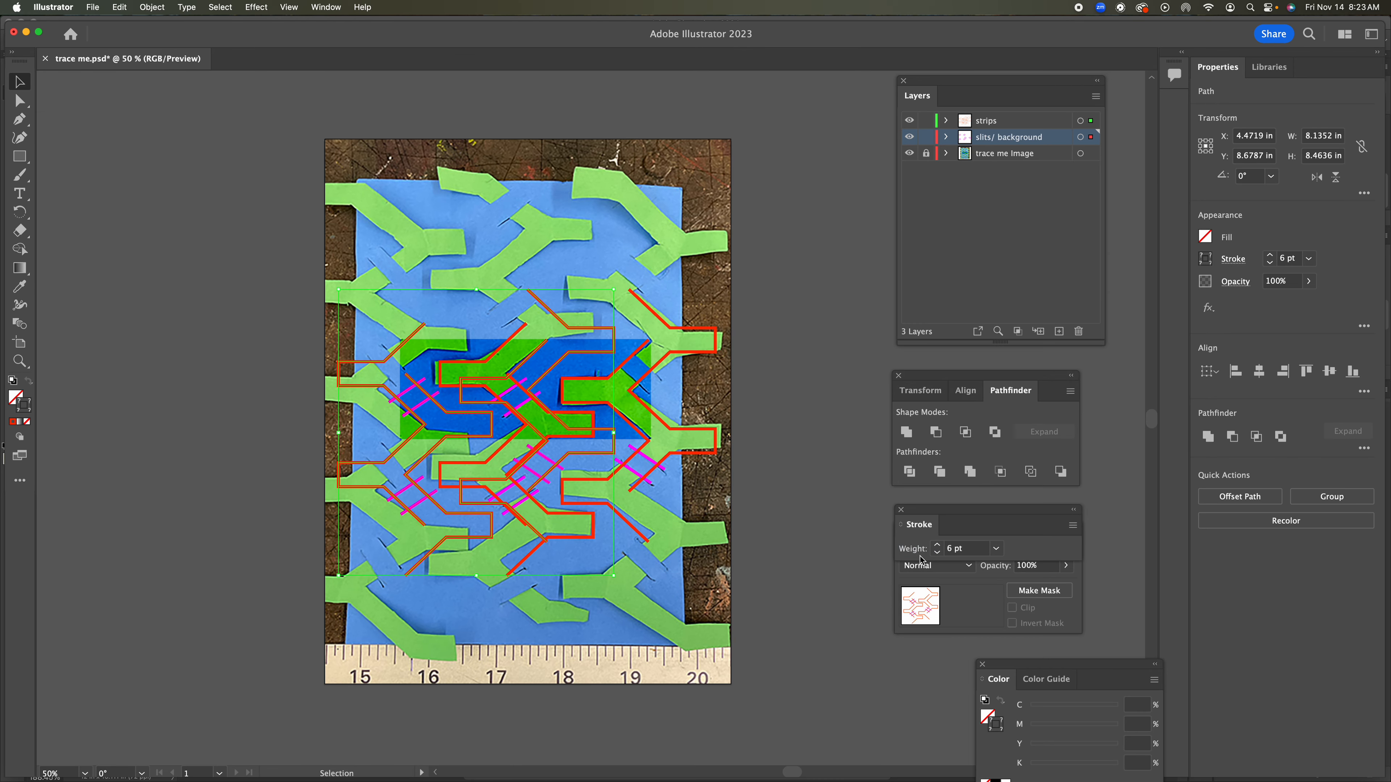
Nudge the copied artwork left to X 0.1247 in so it follows the strips on the photo's left side
key("Left")
key("Left")
key("Left")
key("Left")
key("Left")
key("Left")
key("Left")
key("Left")
key("Left")
key("Left")
key("Left")
key("Left")
key("Left")
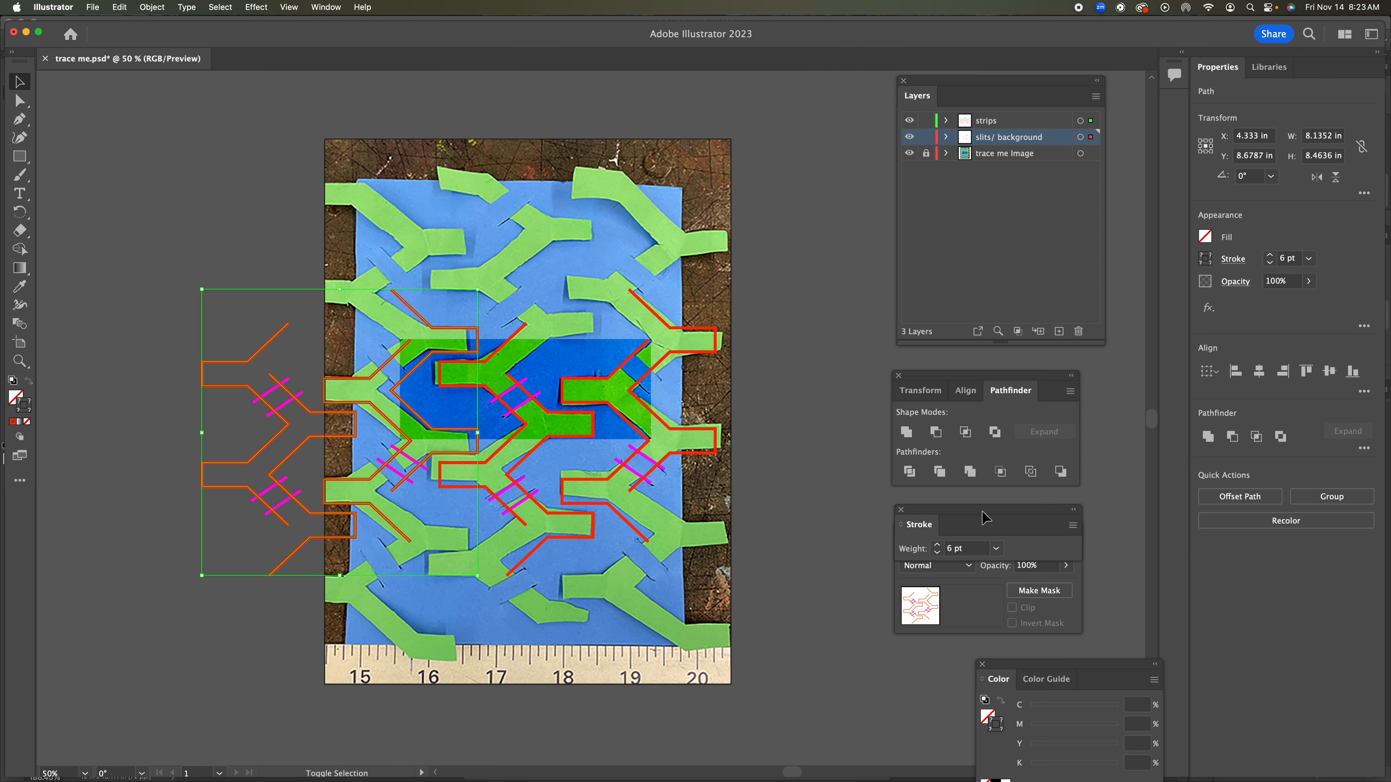
key("Left")
key("Left")
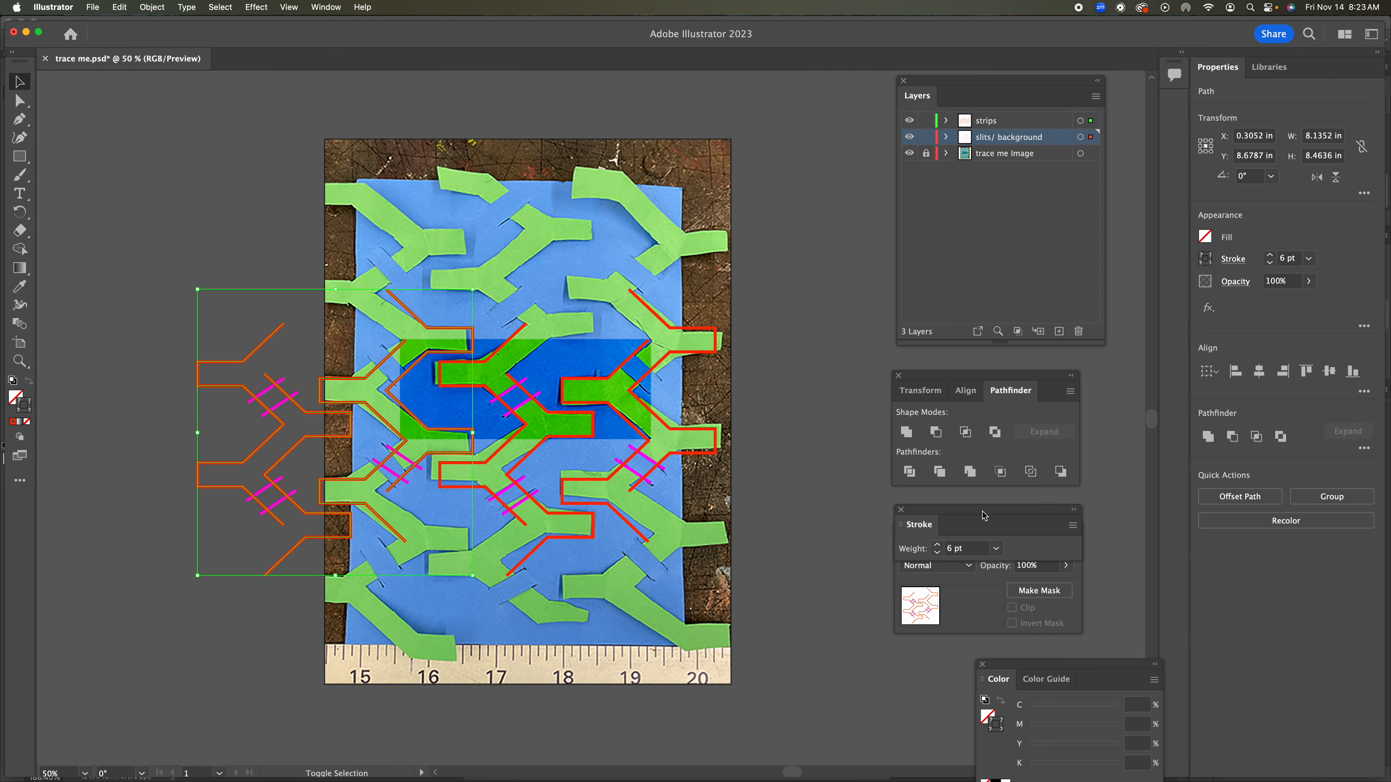
key("Left")
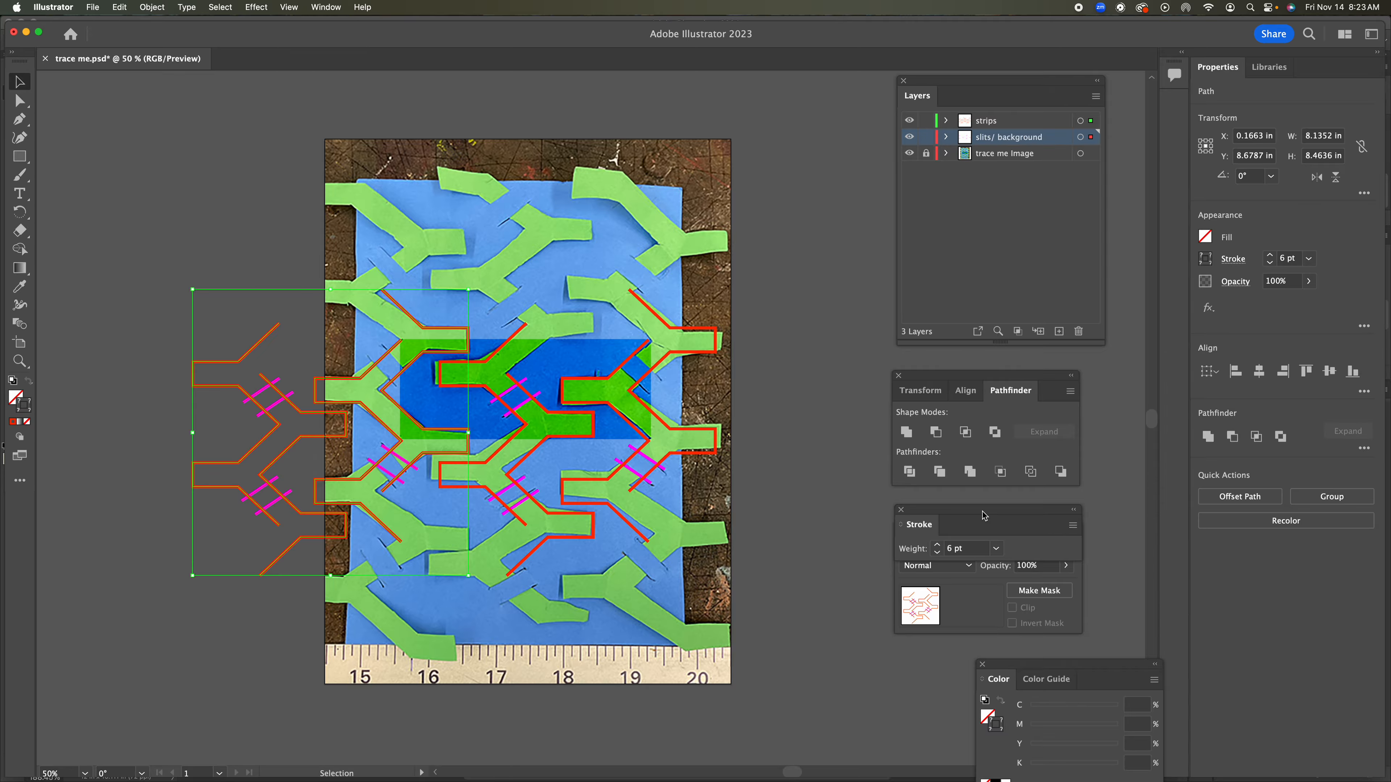
key("Left")
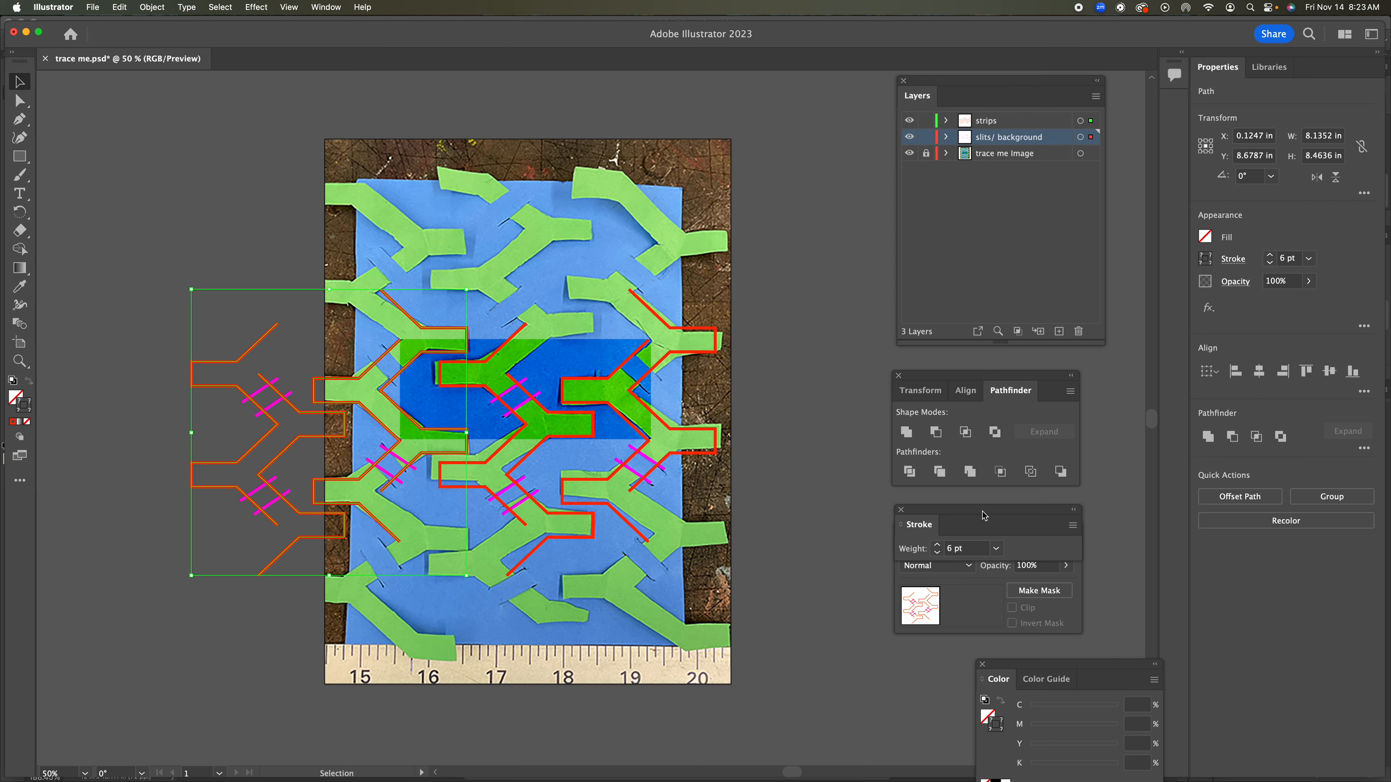
Select both artwork sets and create a moved copy with a horizontal offset of 0 and a vertical offset of -4 in
left_click_drag(103, 213, 823, 634)
left_click(152, 6)
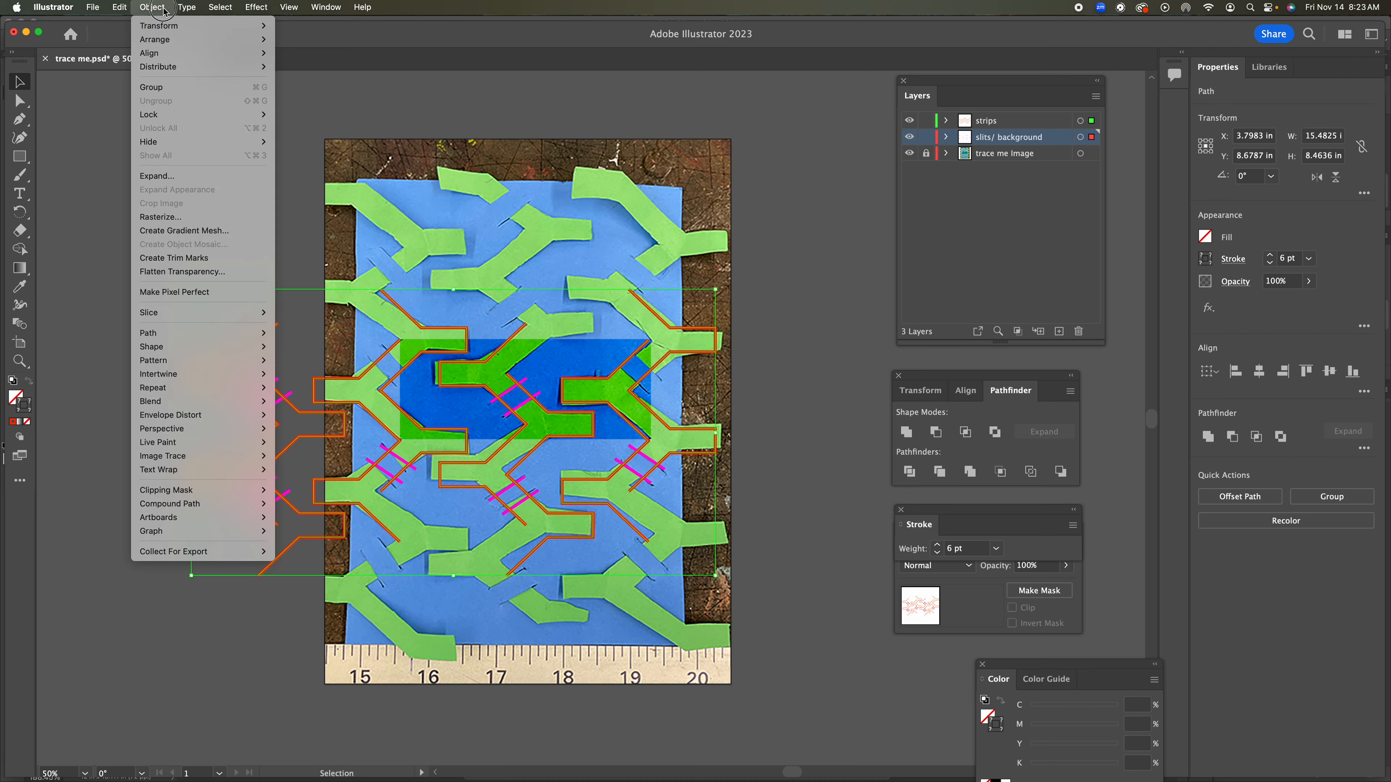
mouse_move(163, 27)
left_click(307, 46)
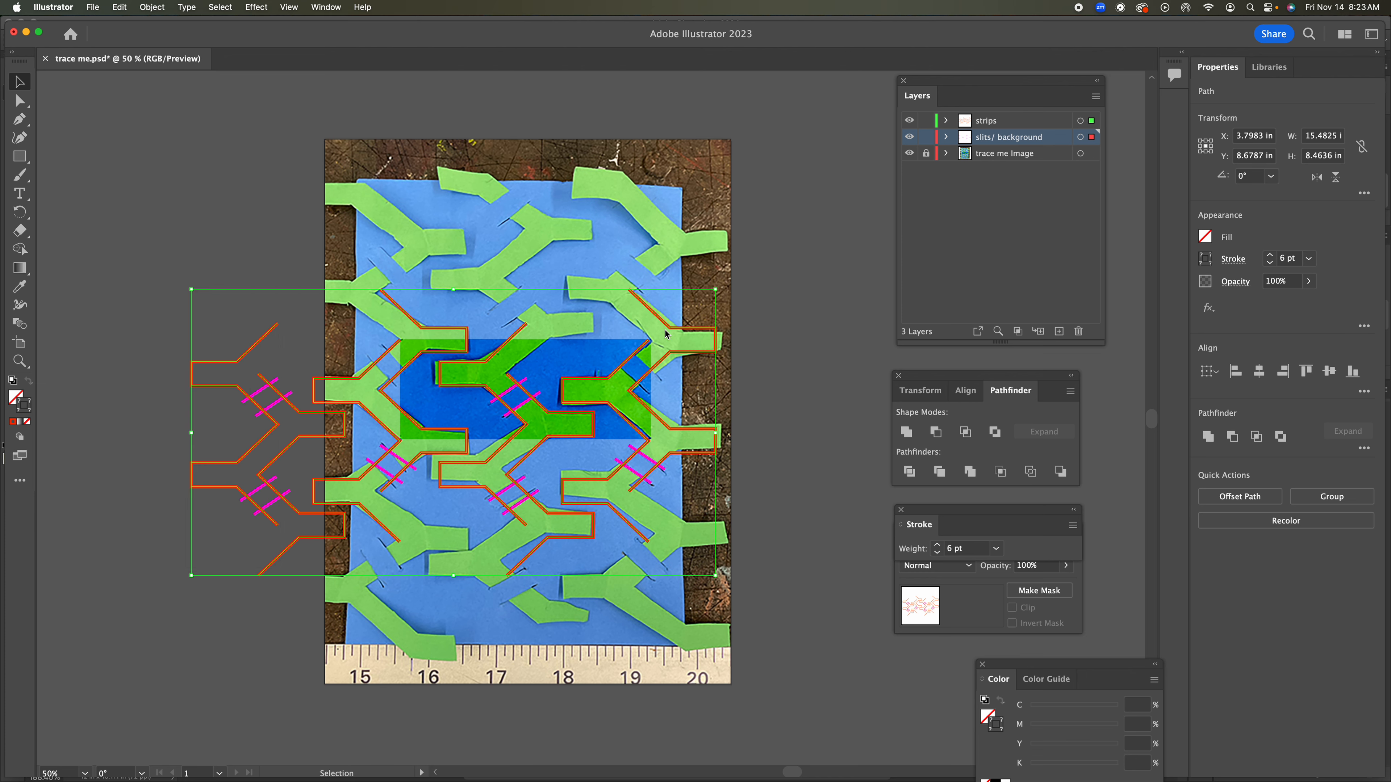
type("0")
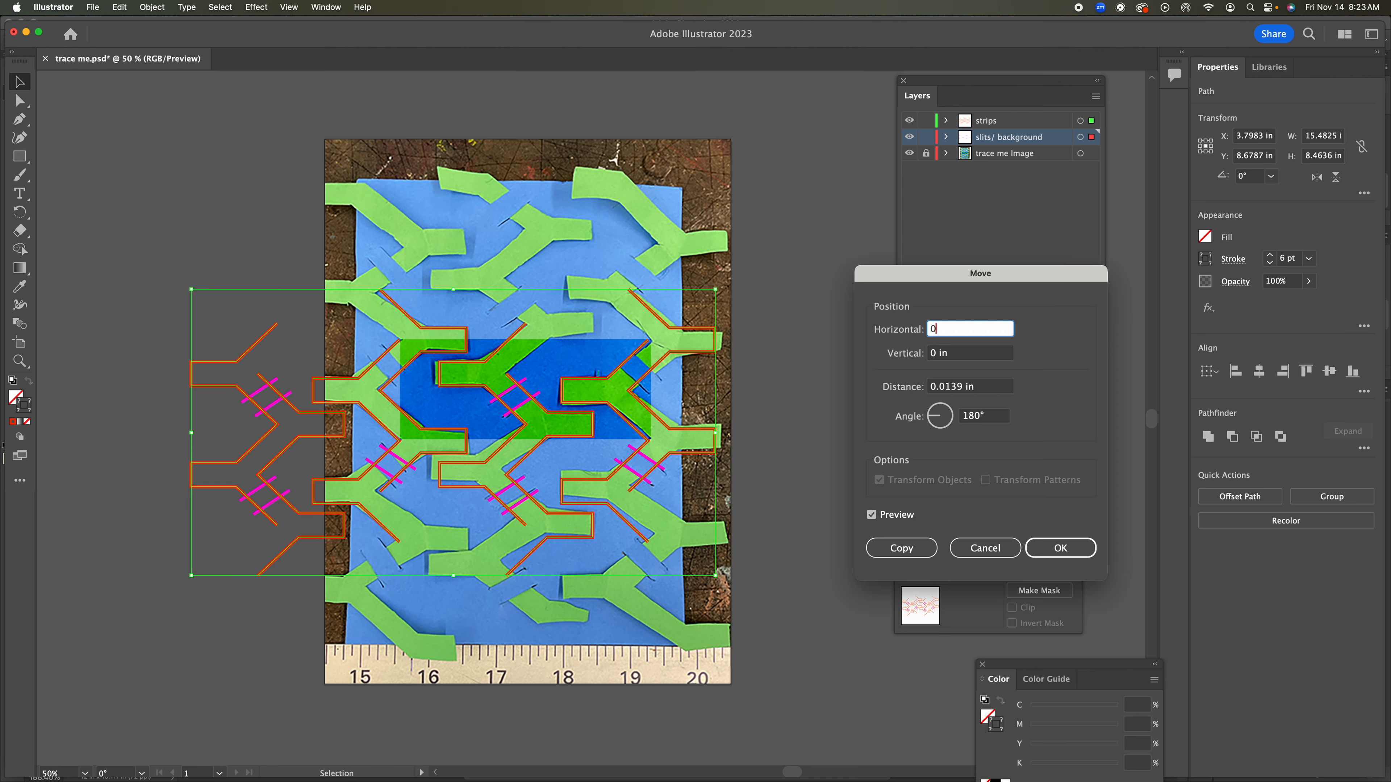
key("Tab")
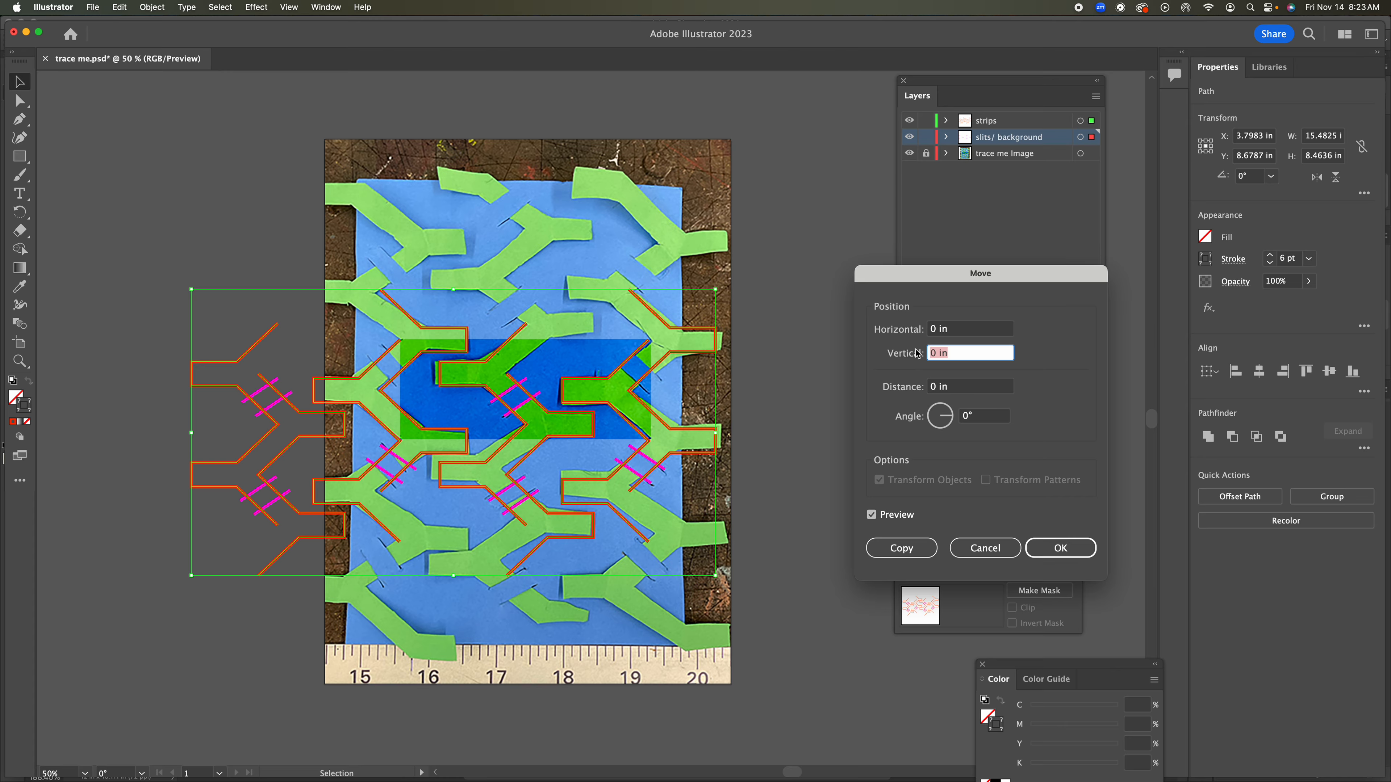
type("-4")
left_click(908, 558)
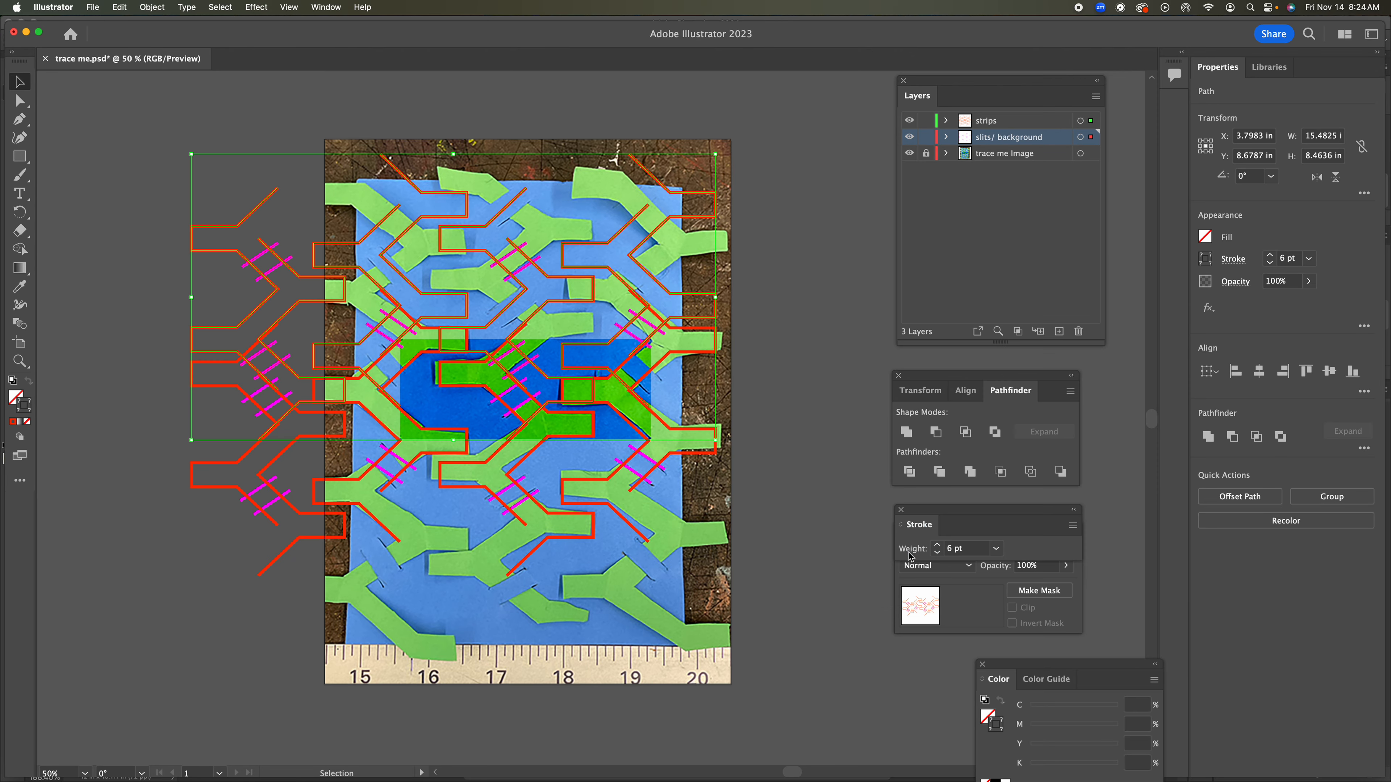
Nudge the new copy up to Y 2.7342 in so it continues the pattern above the original rows
key("shift+Up")
key("shift+Up")
key("shift+Up")
key("shift+Up")
key("shift+Up")
key("shift+Up")
key("shift+Up")
key("shift+Up")
key("shift+Up")
key("shift+Up")
key("shift+Up")
key("shift+Up")
key("shift+Up")
key("shift+Up")
key("shift+Up")
key("shift+Up")
key("shift+Up")
key("shift+Up")
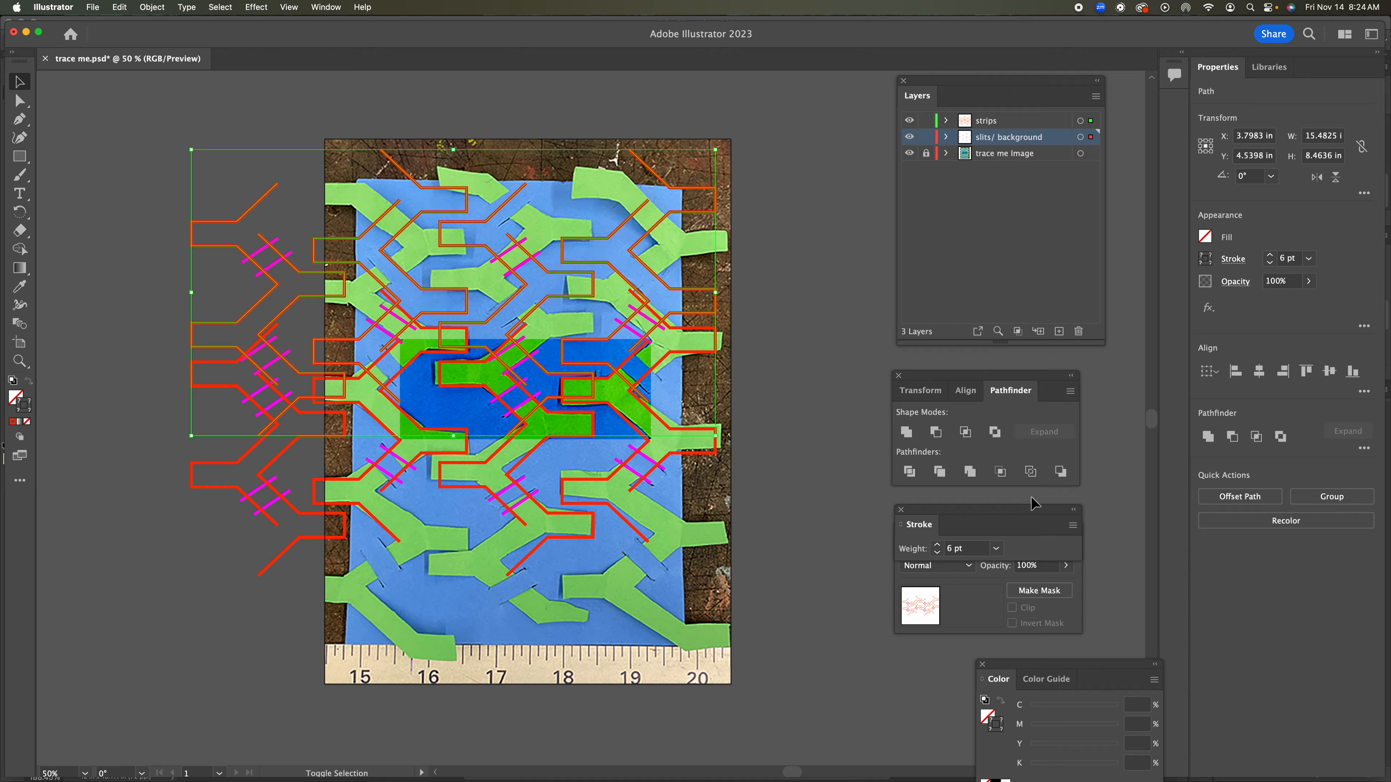
key("shift+Down")
key("shift+Down")
key("shift+Down")
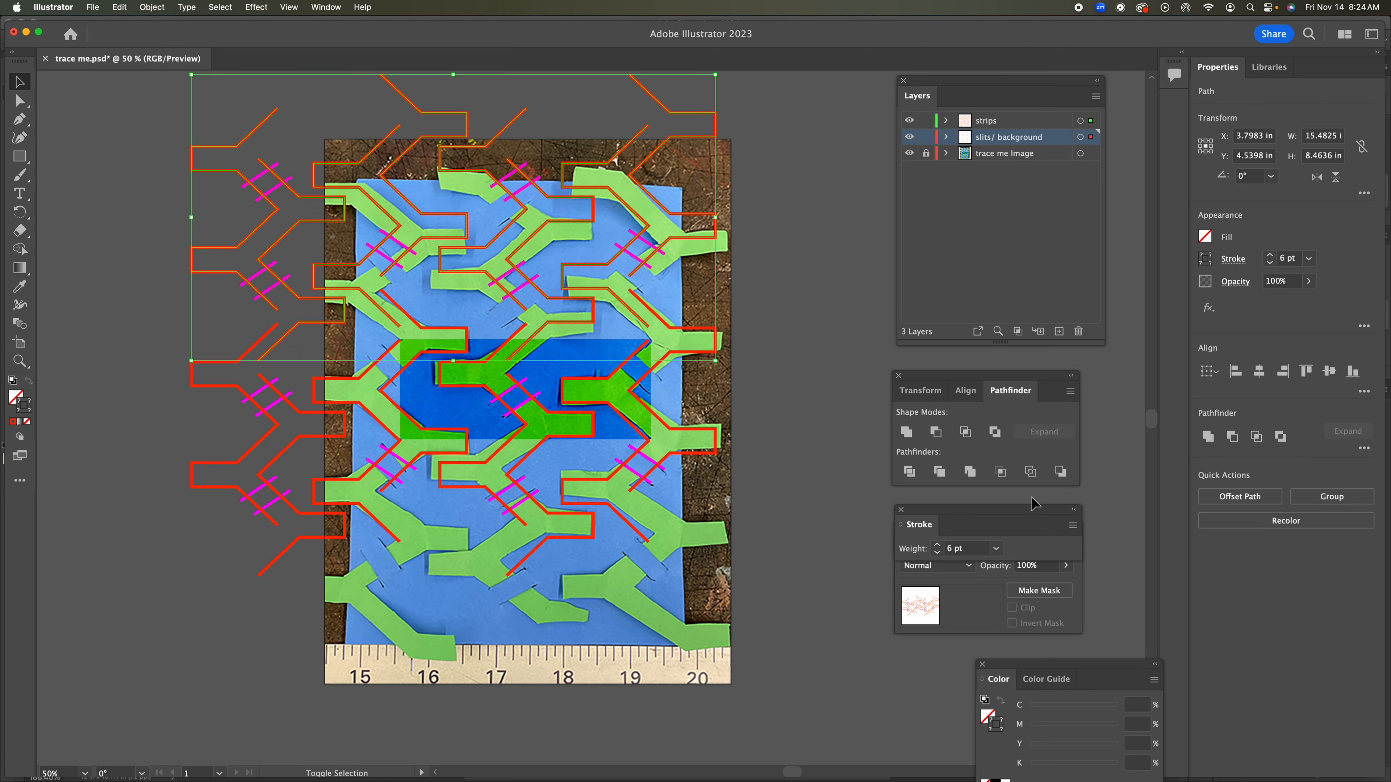
Fine-tune the upper copy's vertical position so its outline ends meet the original strip outlines
key("z")
left_click(650, 342)
left_click(650, 342)
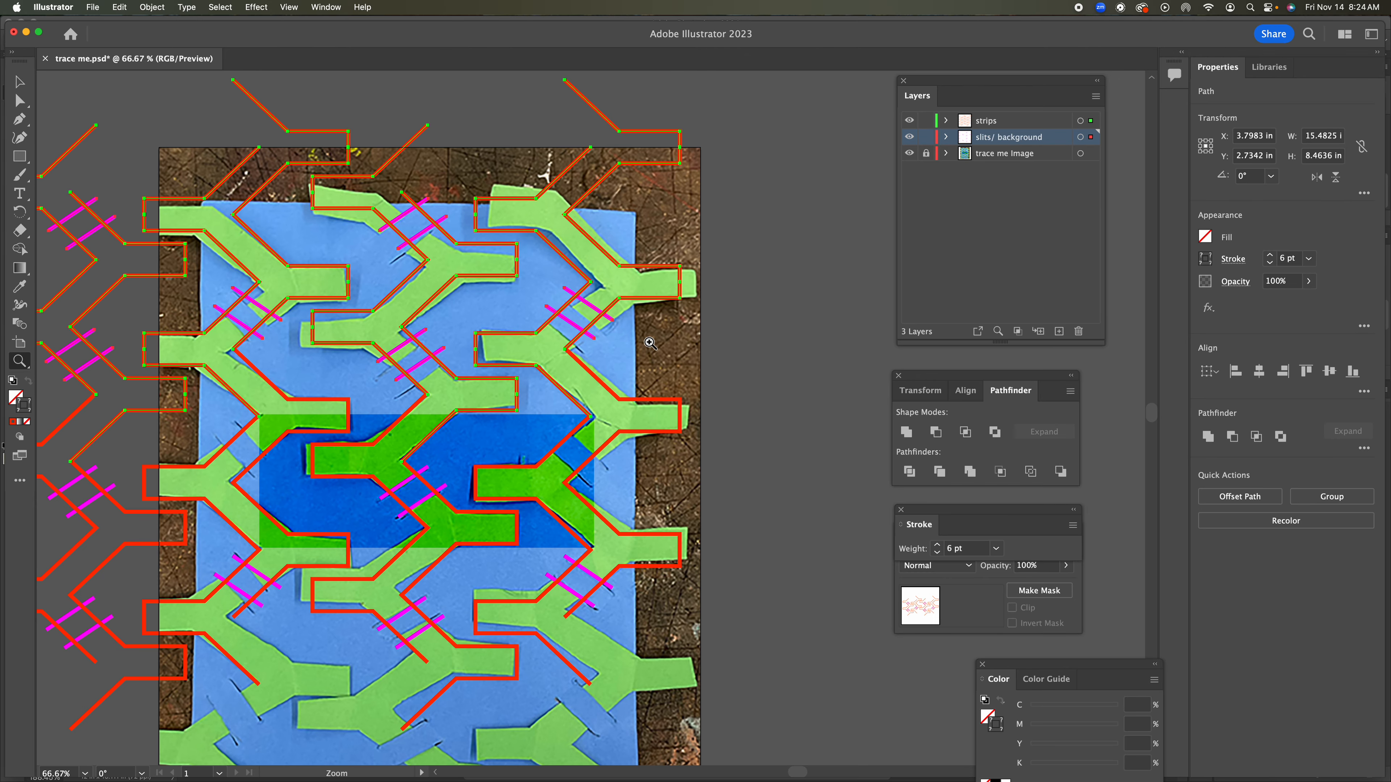
left_click(624, 448)
left_click_drag(623, 448, 746, 564)
key("v")
key("Down")
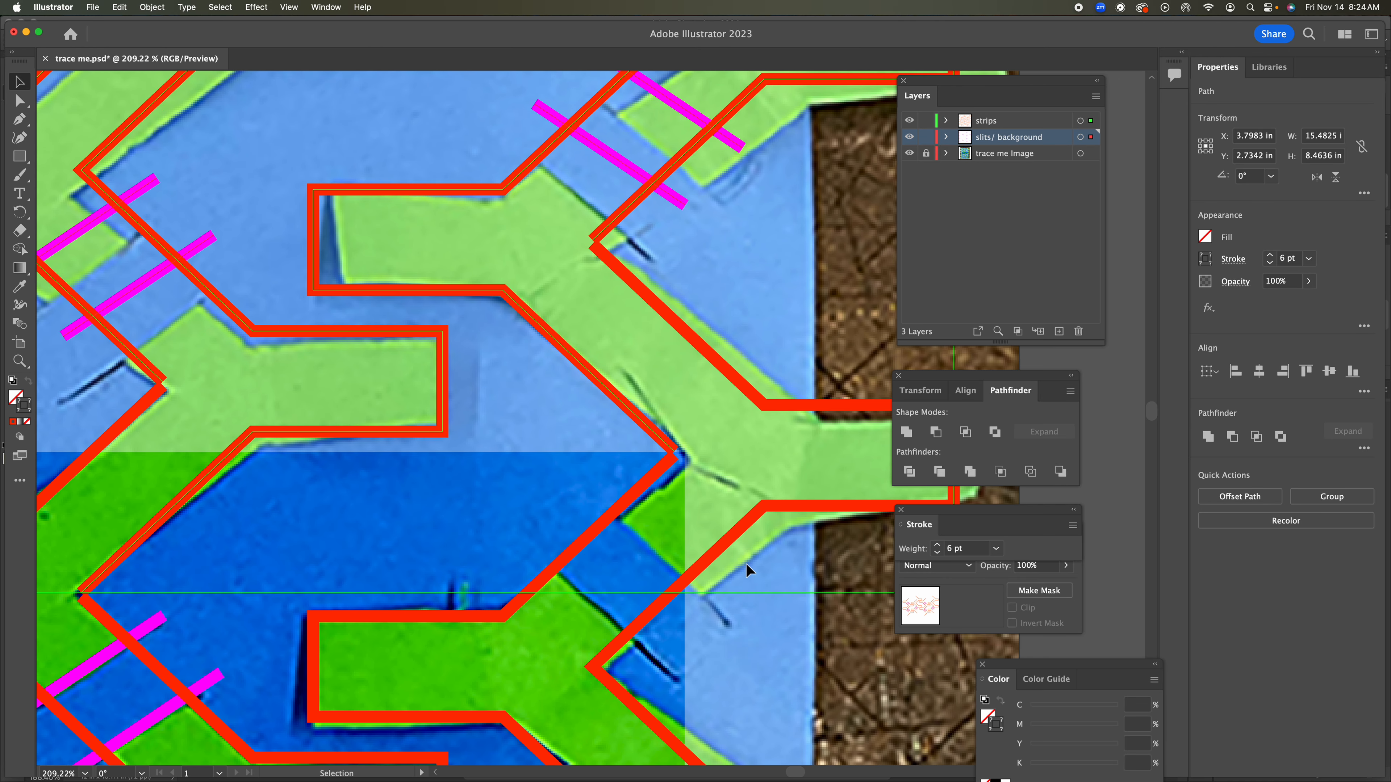
key("Up")
key("Up")
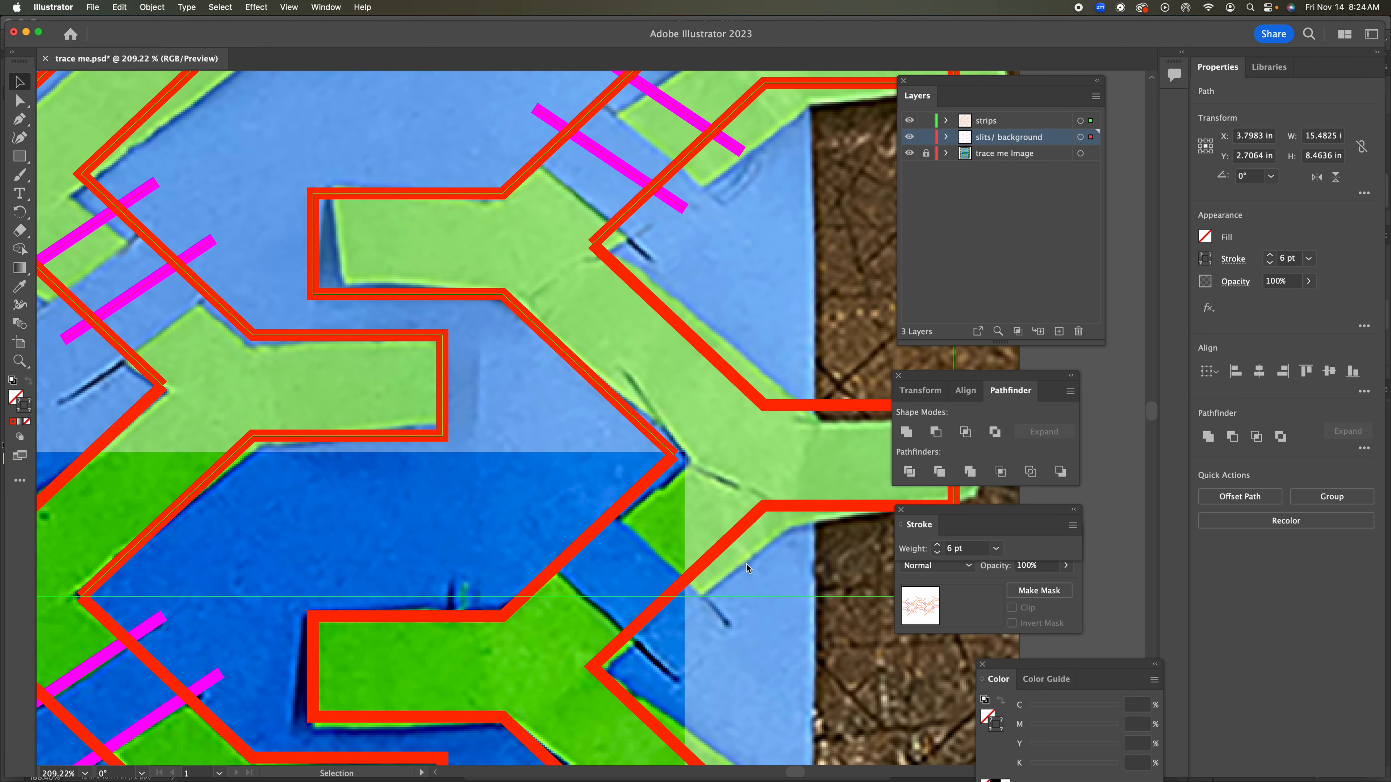
Lock the strips layer so that only the slit lines remain selectable
left_click(22, 359)
left_click_drag(22, 355, 48, 382)
double_click(19, 361)
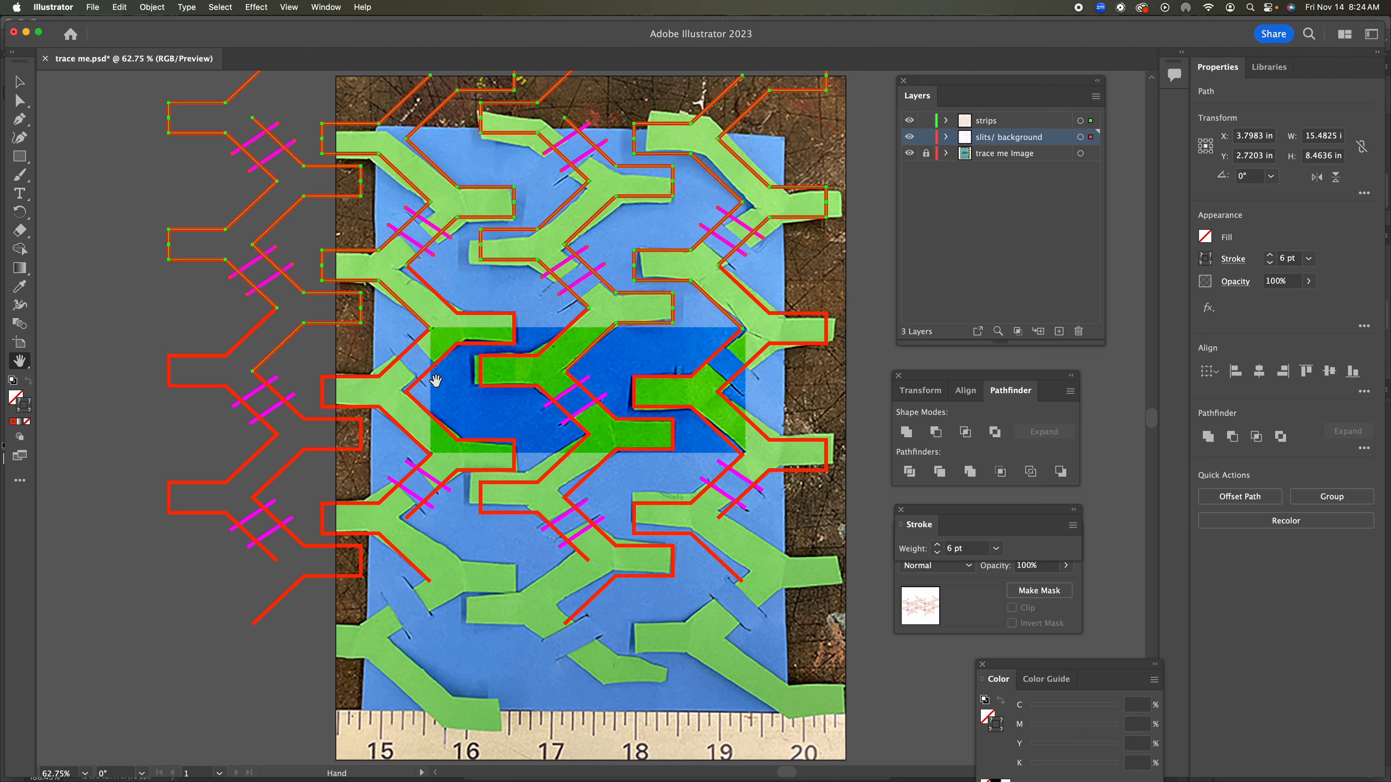
left_click(25, 85)
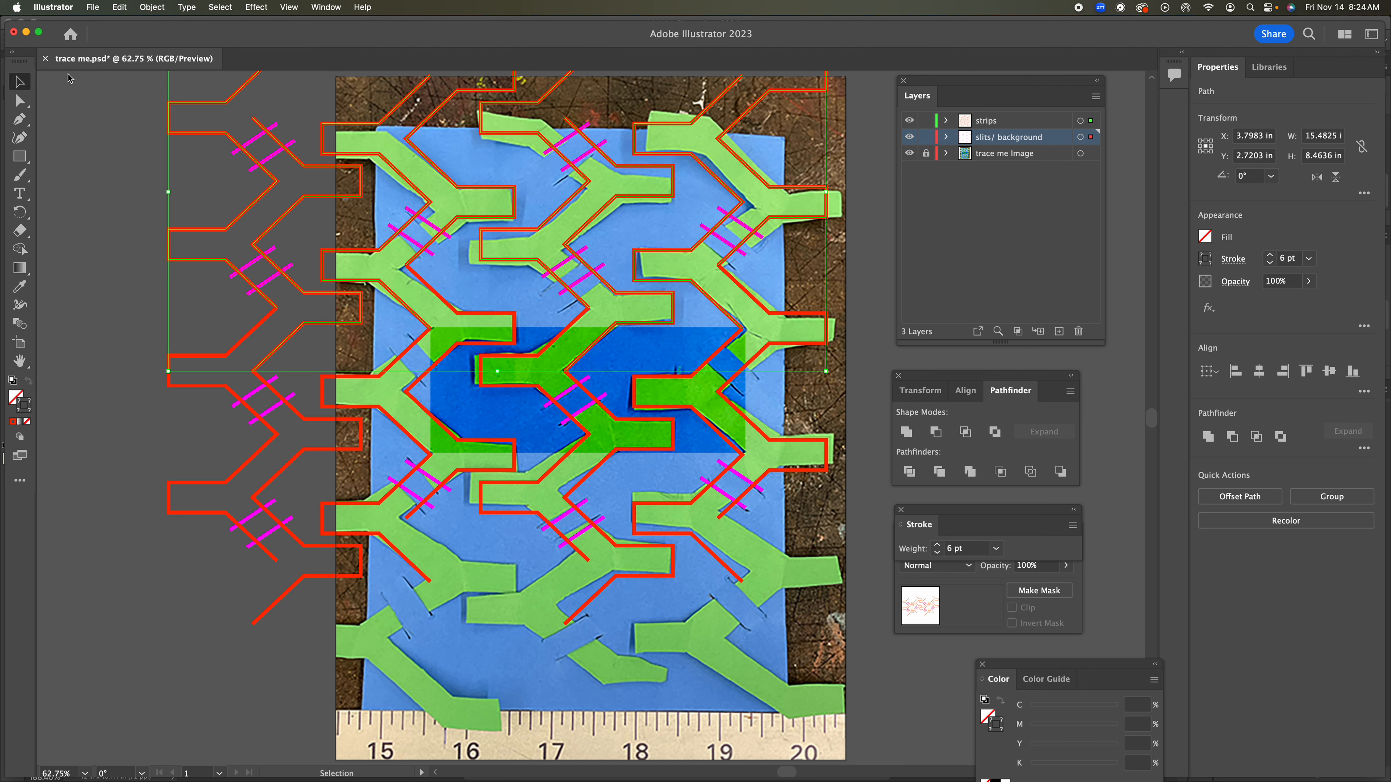
left_click(926, 121)
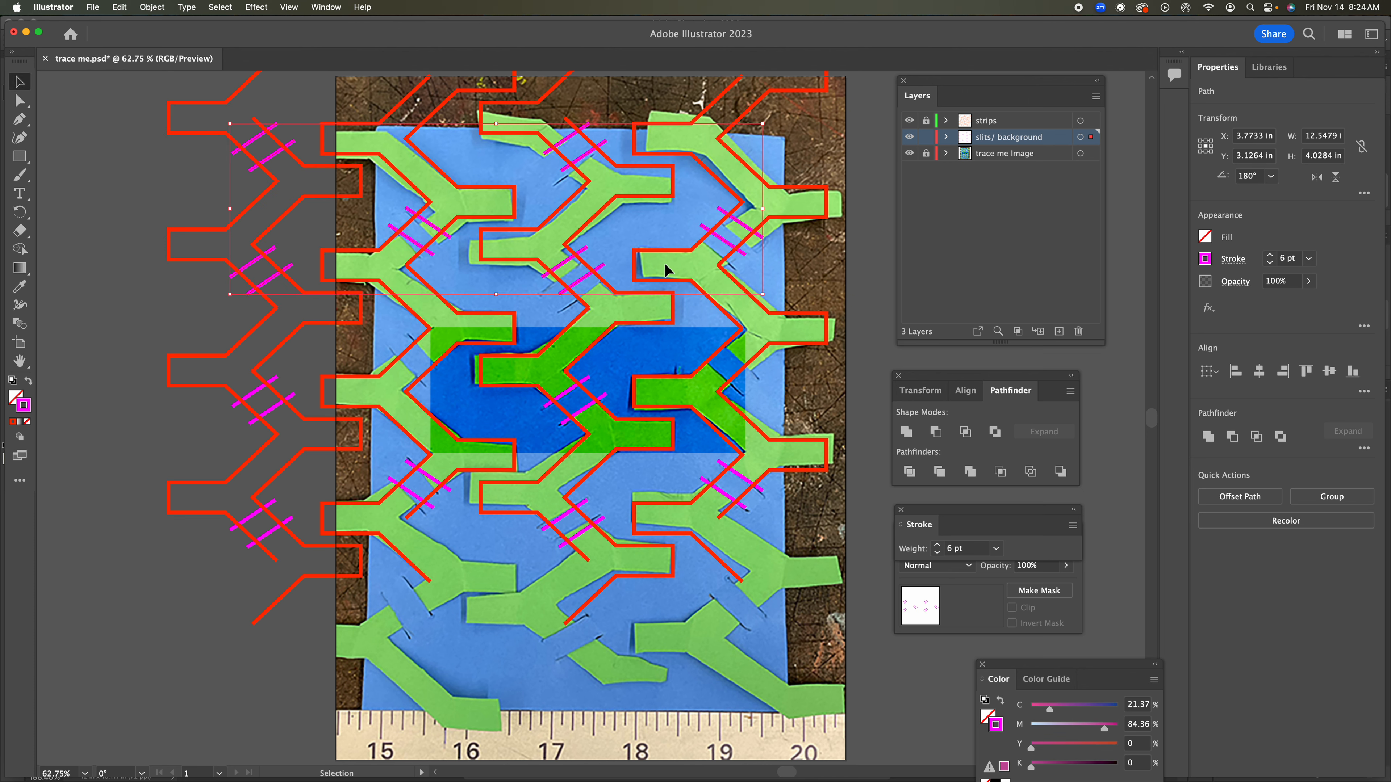
Copy the upper-left magenta slit pair into the two empty crossings one row below, and undo the extra copy placed lower down
left_click_drag(379, 195, 472, 276)
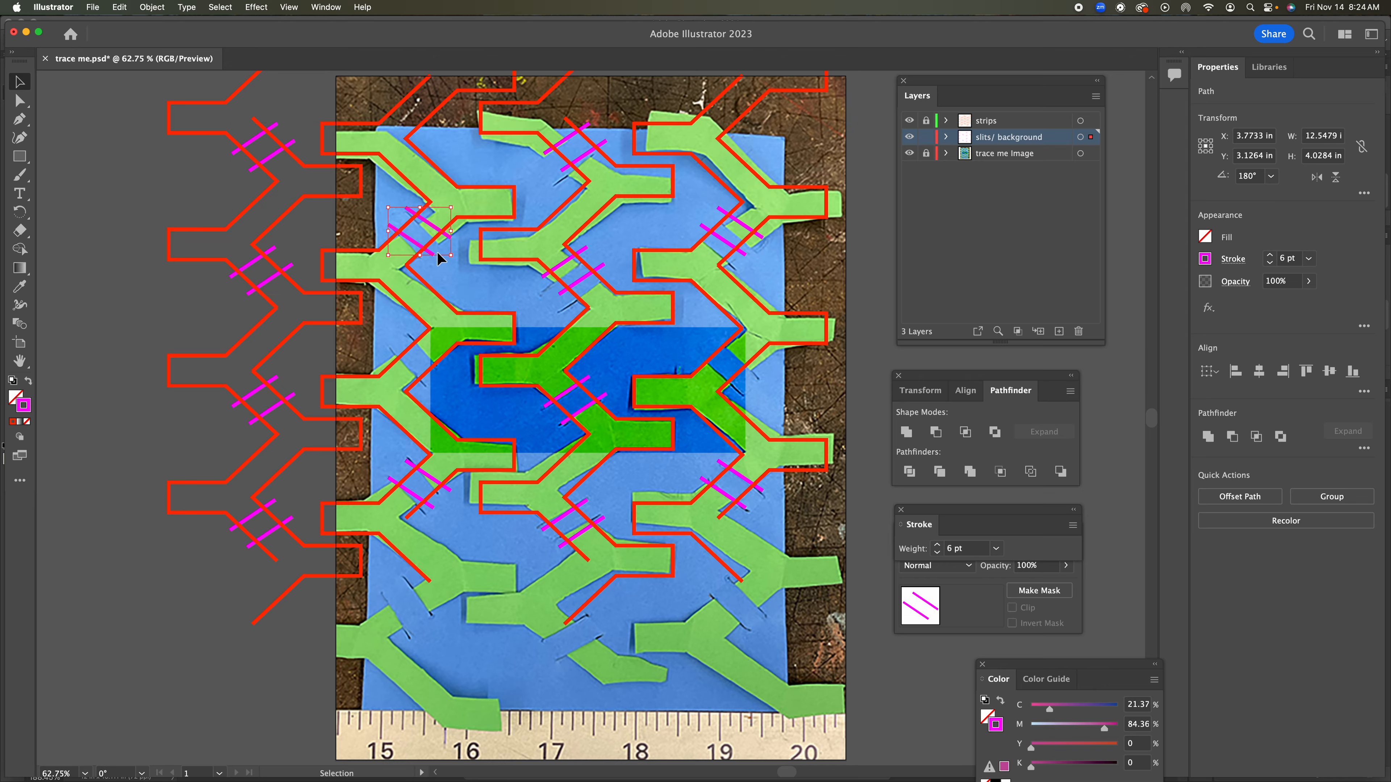
left_click_drag(430, 227, 431, 362)
left_click_drag(430, 359, 734, 609)
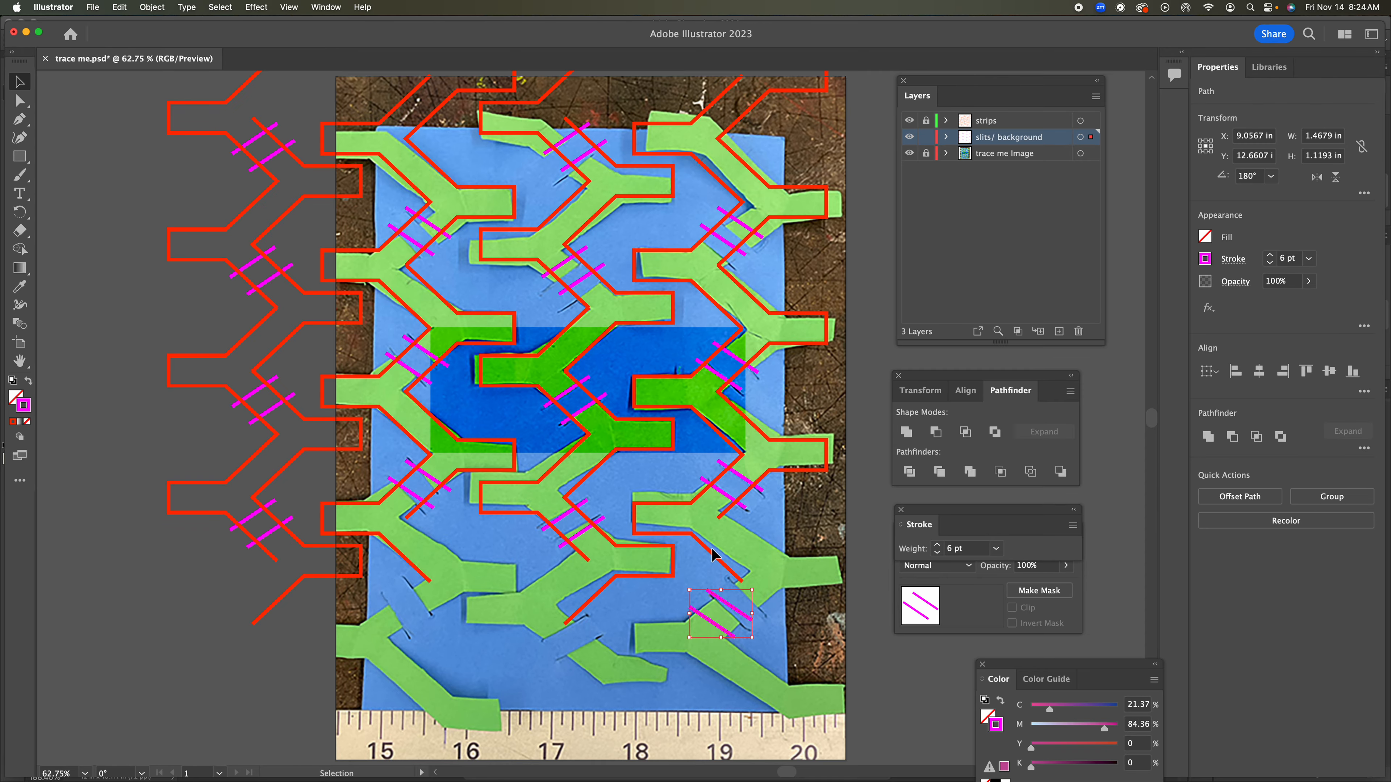
key("super+z")
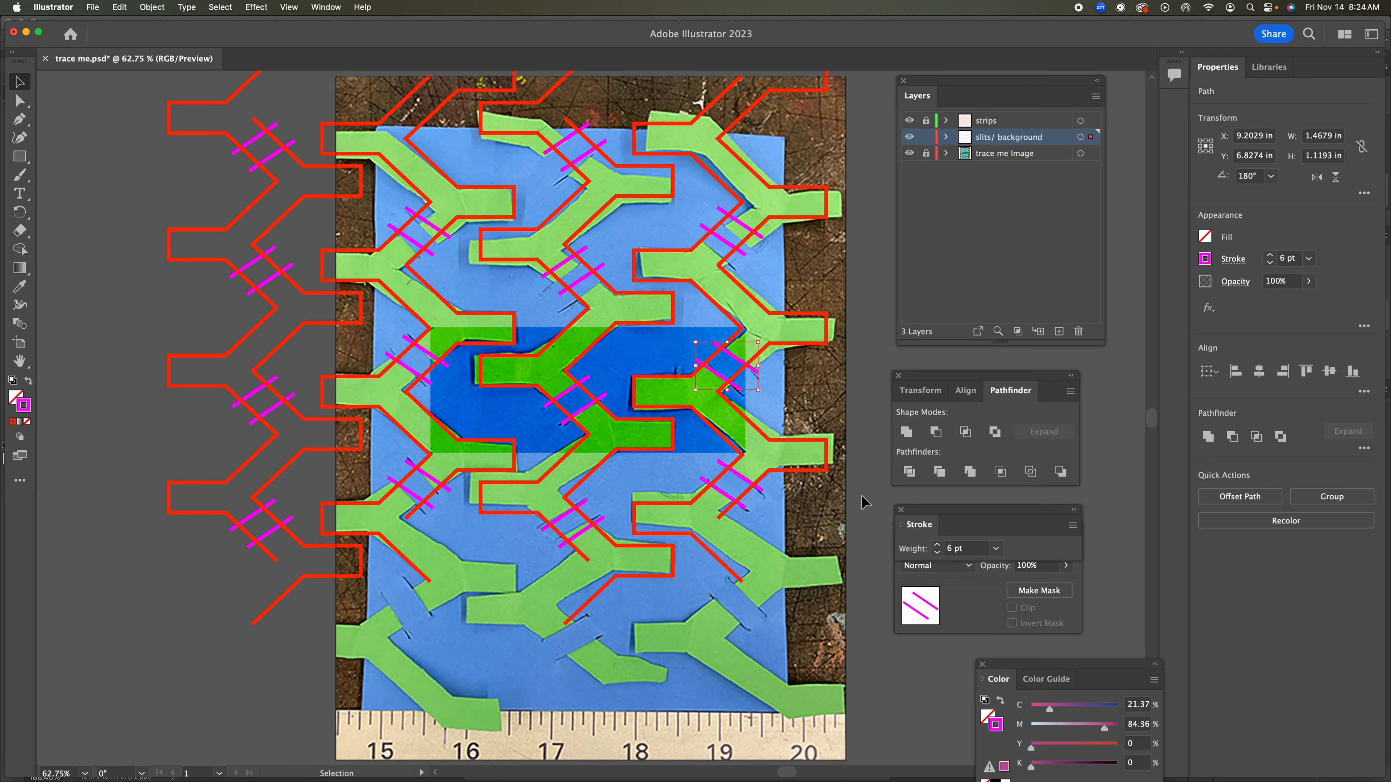
Hide the trace me Image layer and deselect the slit pair, leaving the whole repeated line pattern in view
left_click(926, 154)
left_click(909, 153)
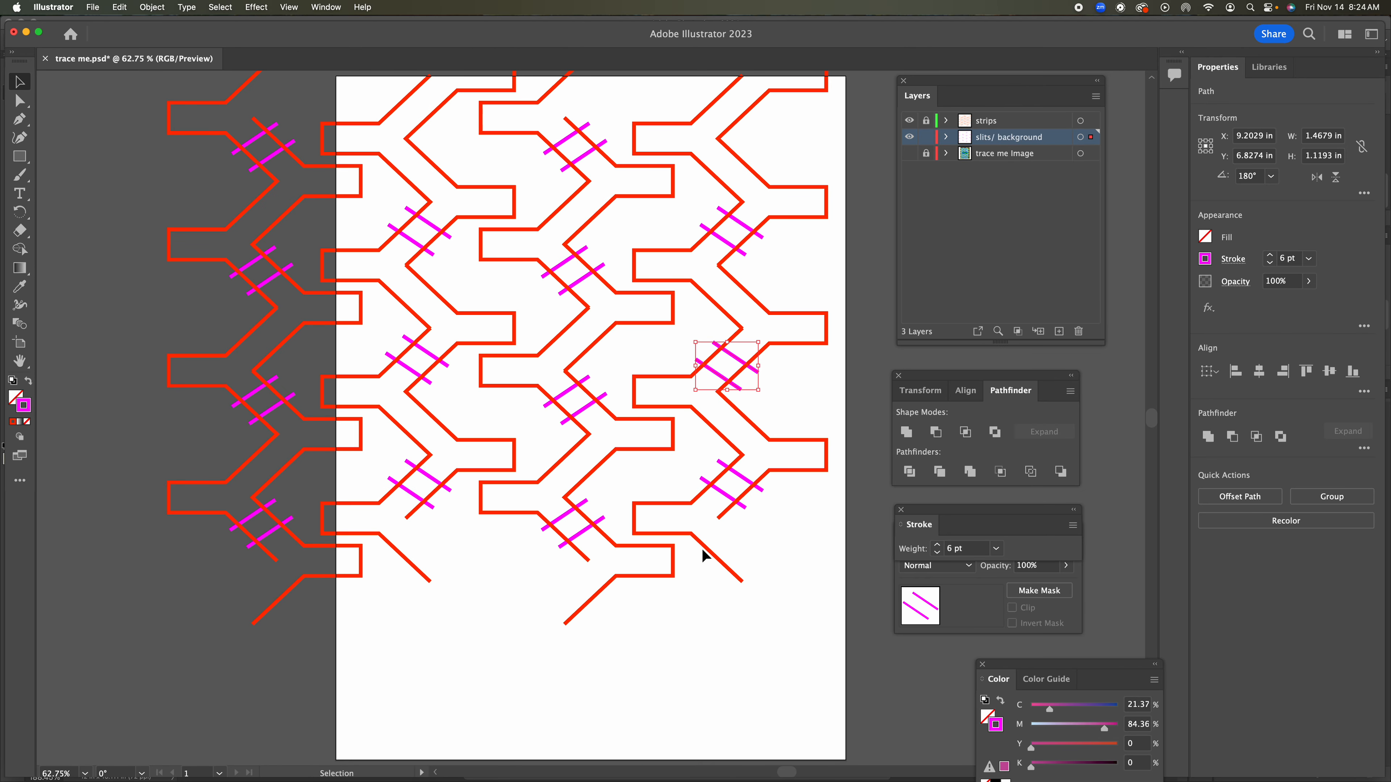
key("z")
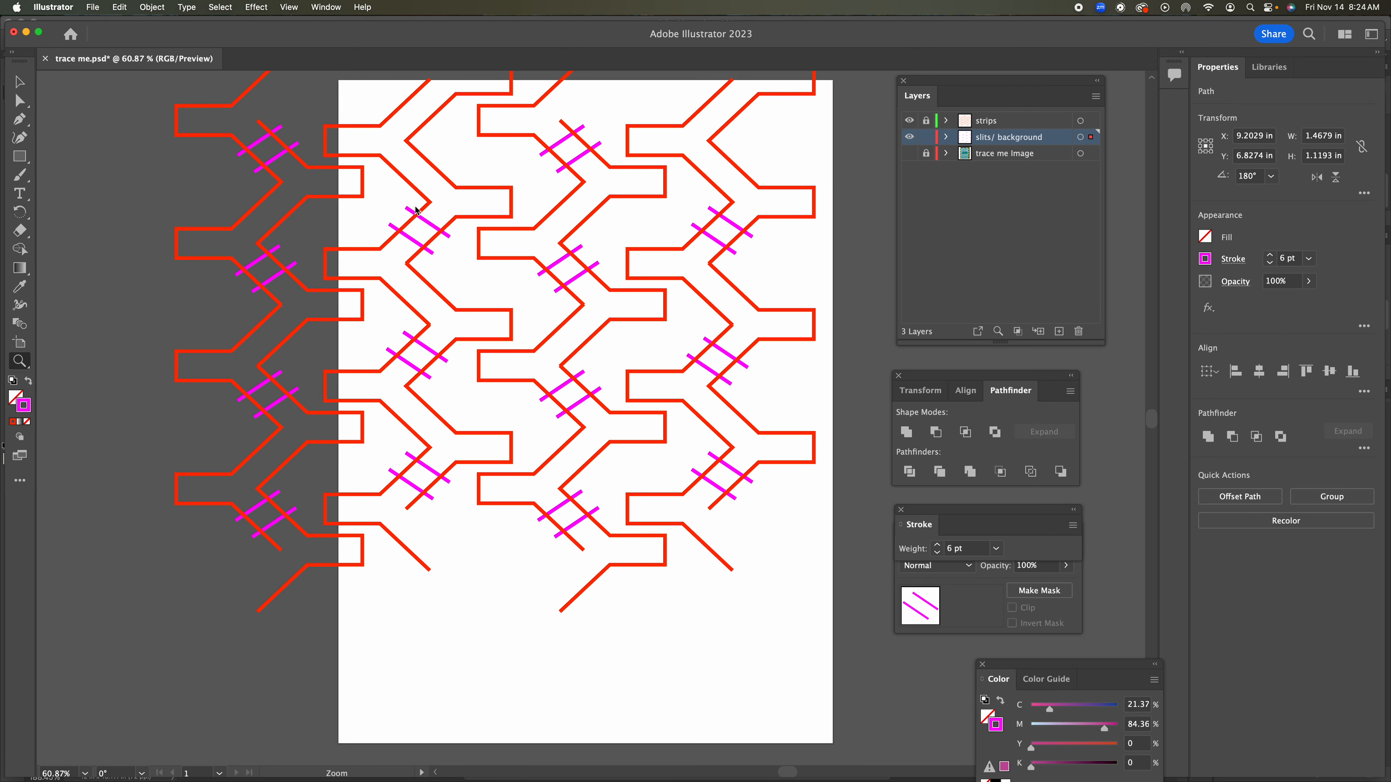
left_click(438, 189, "alt")
key("h")
left_click_drag(712, 548, 614, 464)
key("a")
left_click(834, 615)
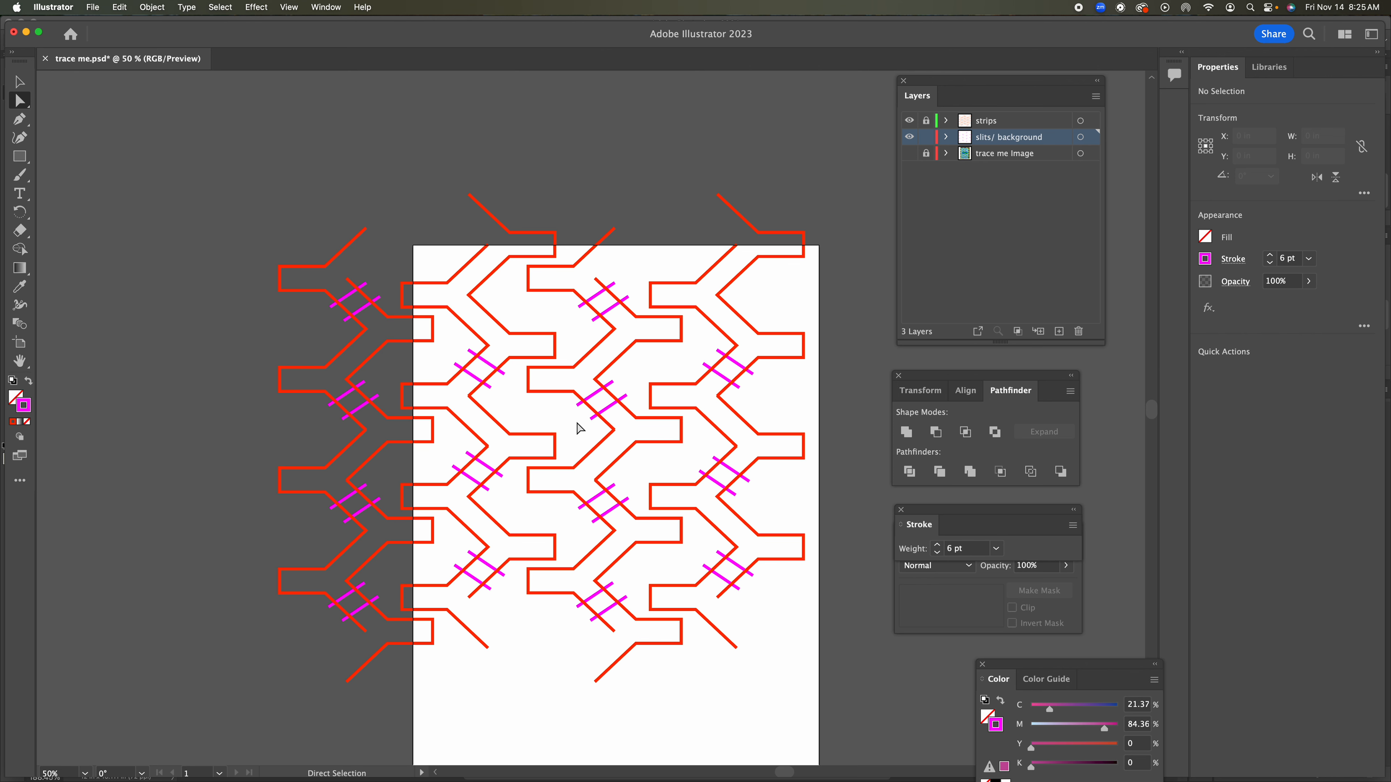
key("c")
left_click(26, 241)
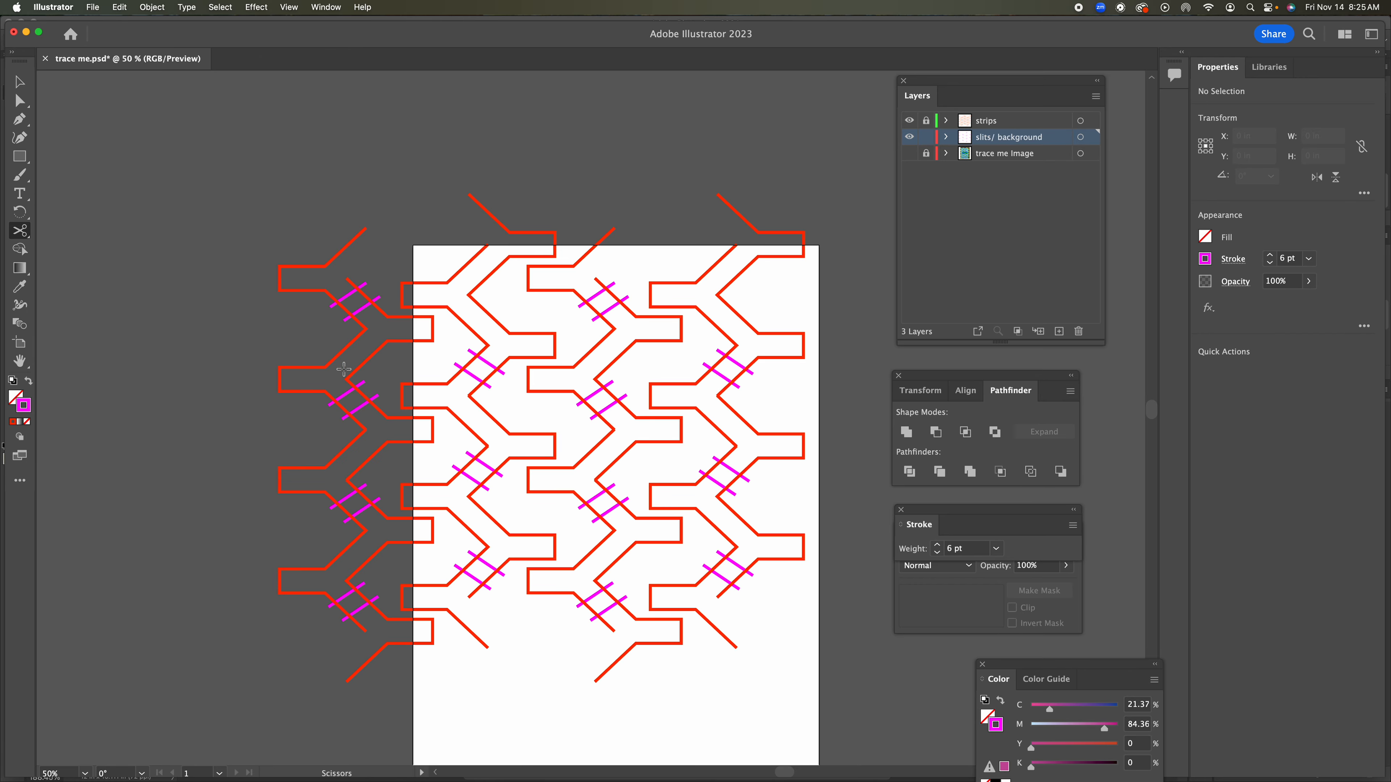
left_click(19, 82)
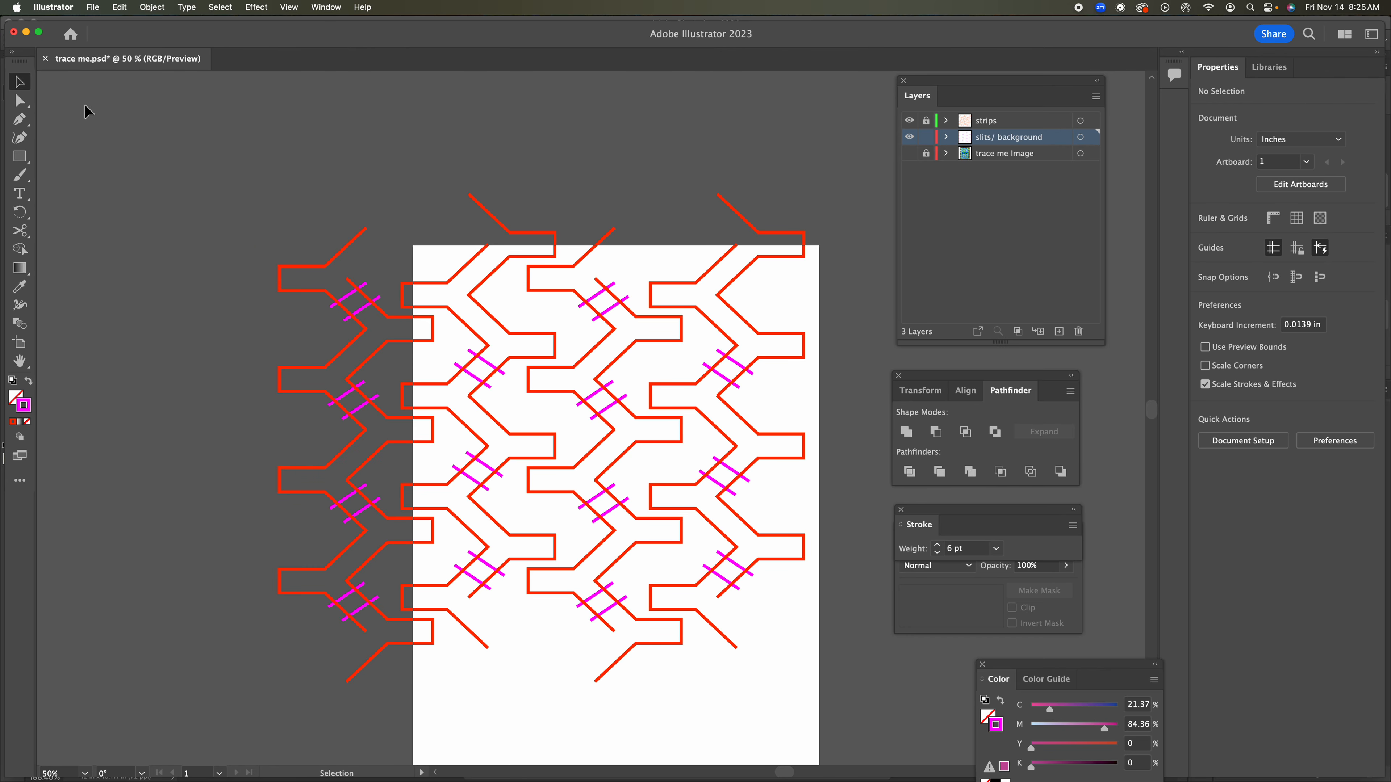